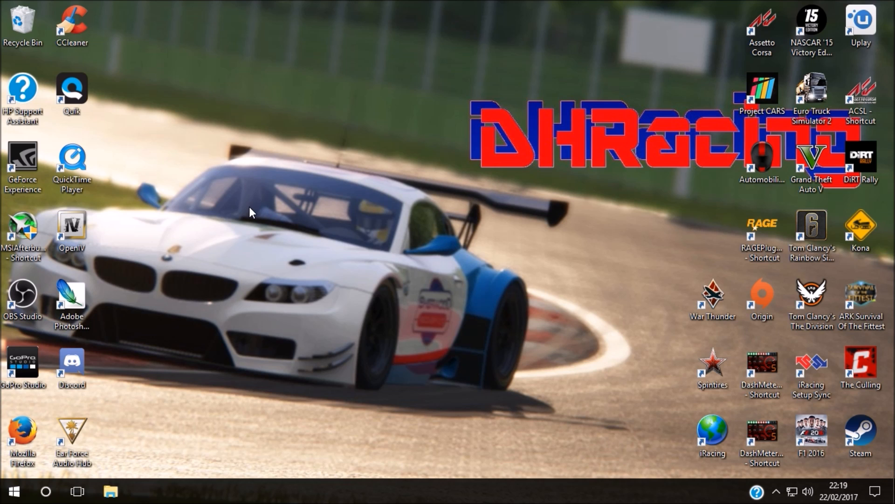
drag(86, 302, 373, 248)
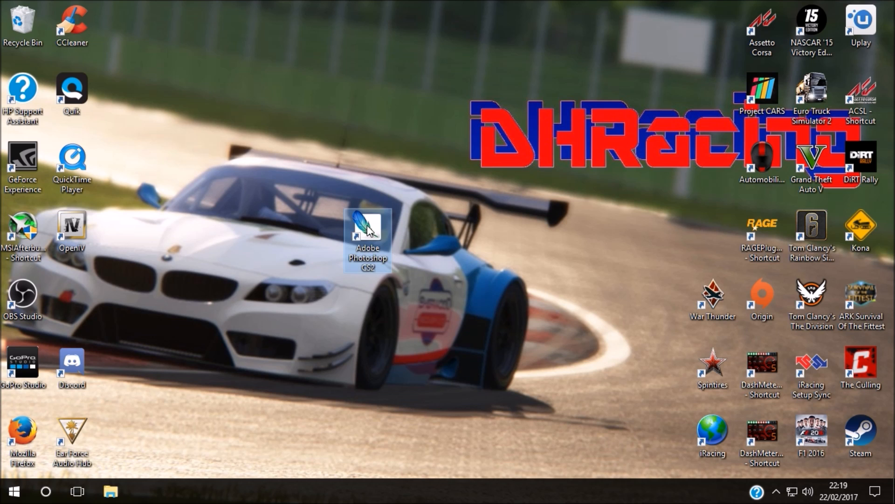
drag(368, 230, 82, 274)
click(221, 233)
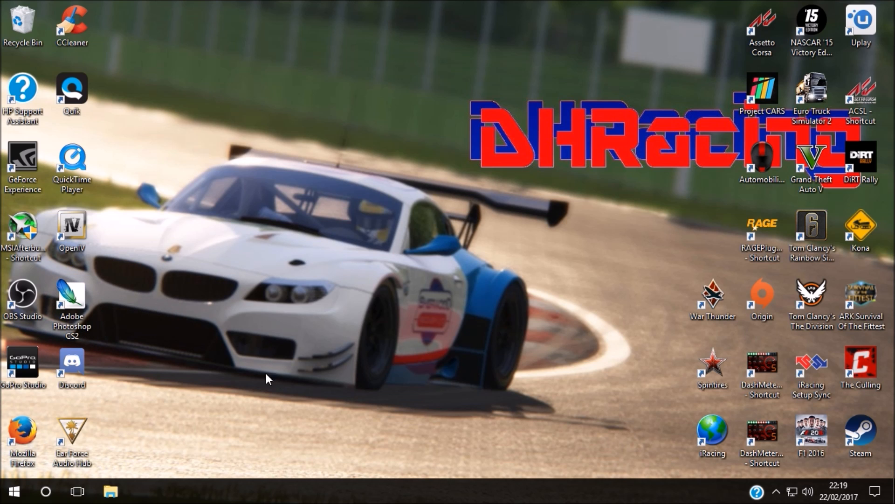
Open the Firefox web browser.
double_click(22, 433)
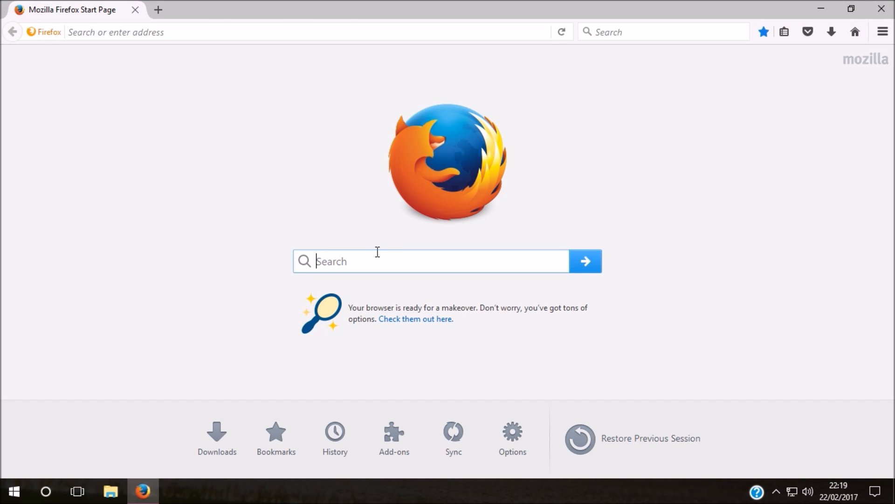
text(tech)
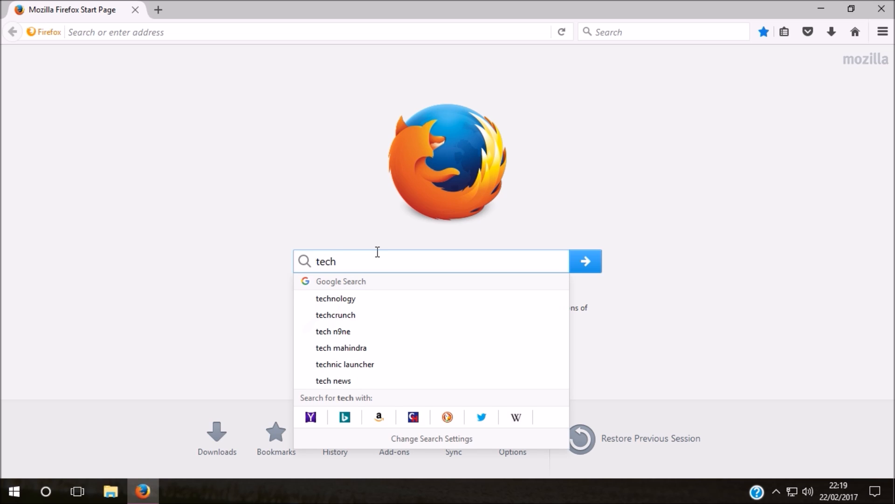
text(spot)
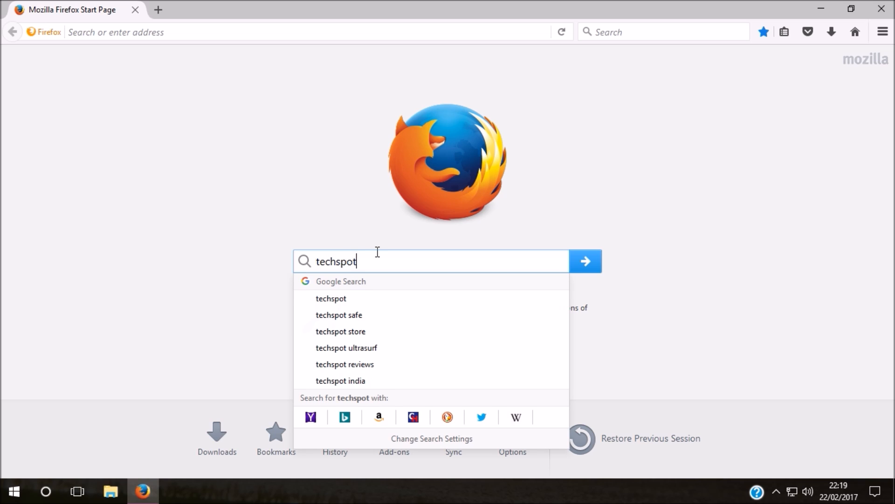
key(BackSpace)
key(BackSpace)
key(BackSpace)
key(BackSpace)
key(BackSpace)
key(BackSpace)
key(BackSpace)
key(BackSpace)
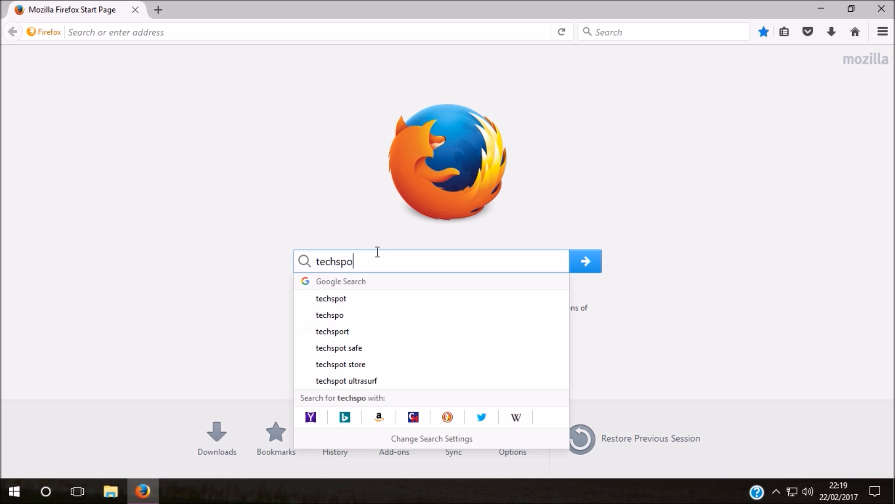
Search the web for "photoshop cs2" and open the TechSpot download page for Adobe Photoshop CS2.
text(photo)
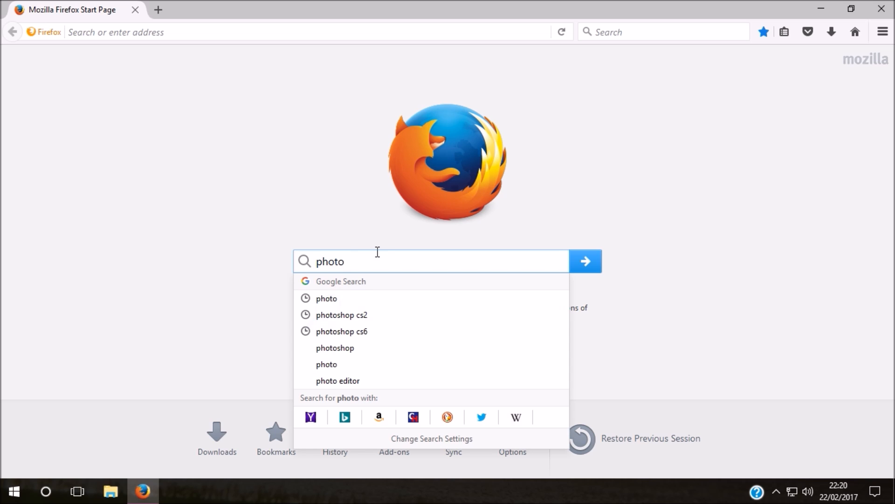
click(349, 316)
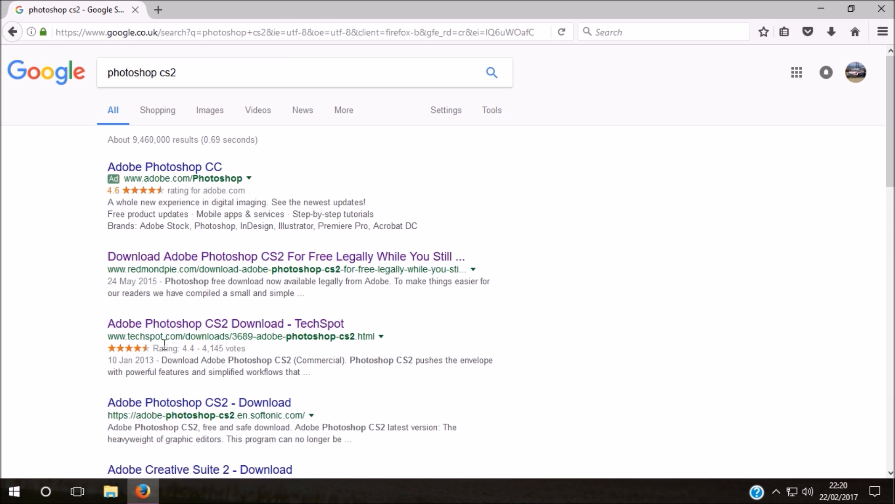
click(184, 328)
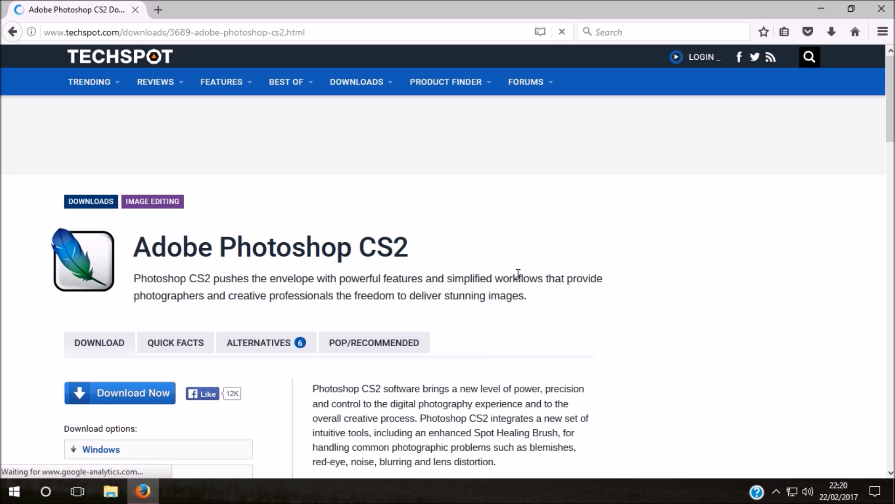
Find the Windows serial number in the TechSpot page's description and highlight it for reading.
scroll(544, 267, down, 5)
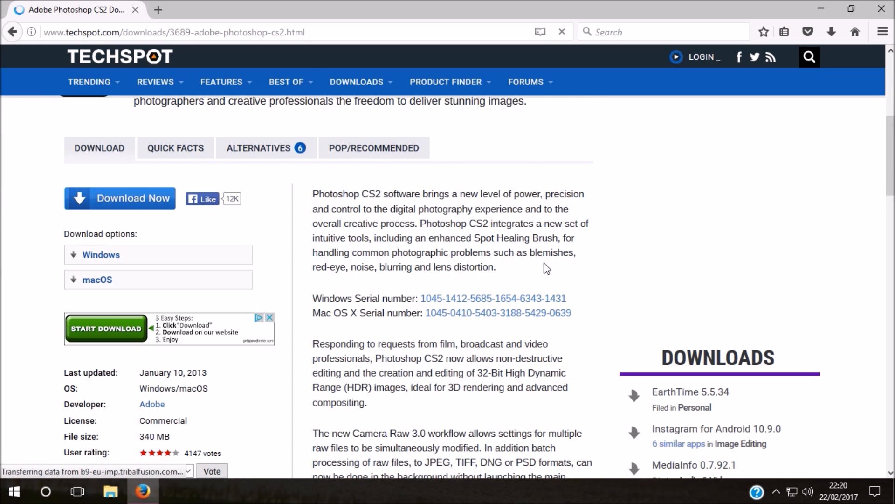
drag(420, 298, 570, 298)
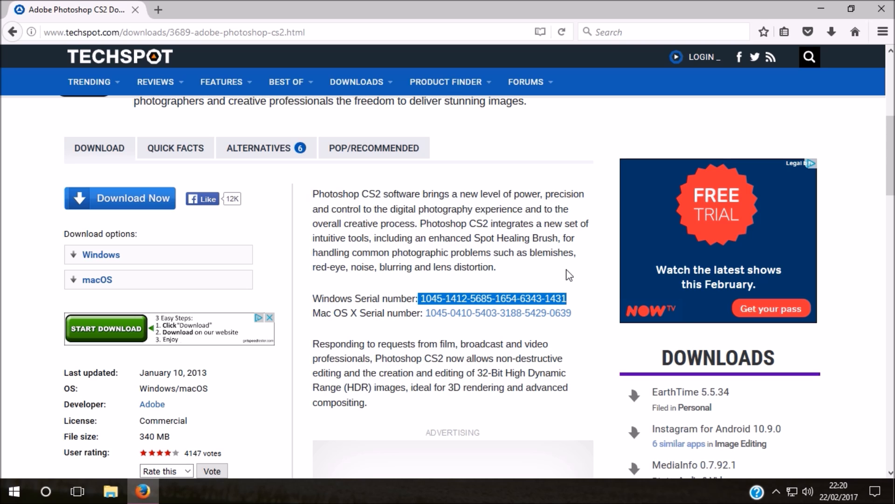
click(544, 268)
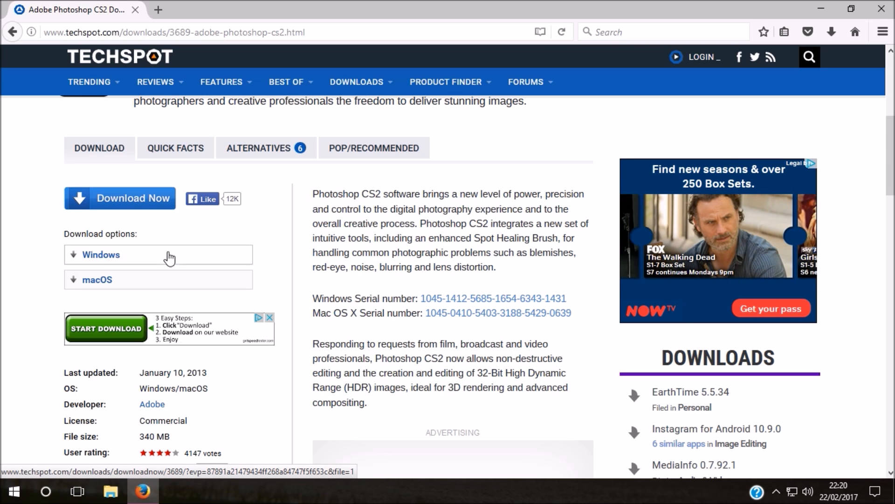
Download the Windows version of Photoshop CS2, save PhSp_CS2_English.exe, and check the download's progress.
click(99, 256)
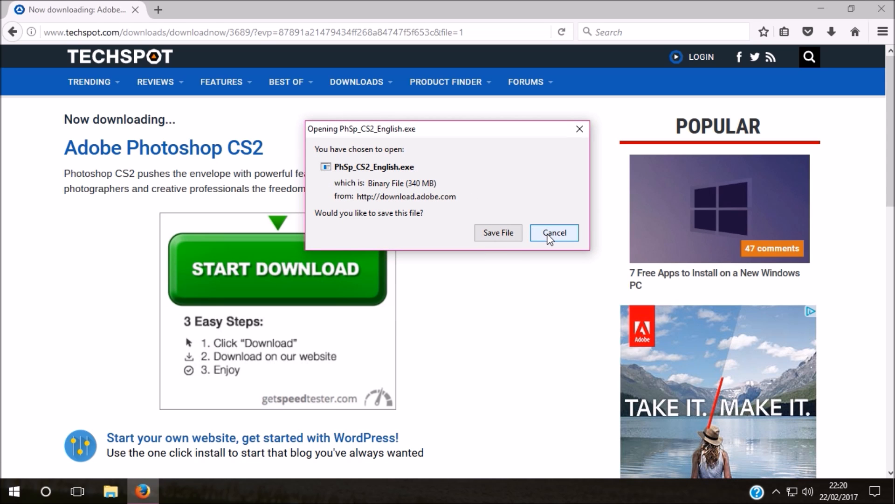
click(499, 237)
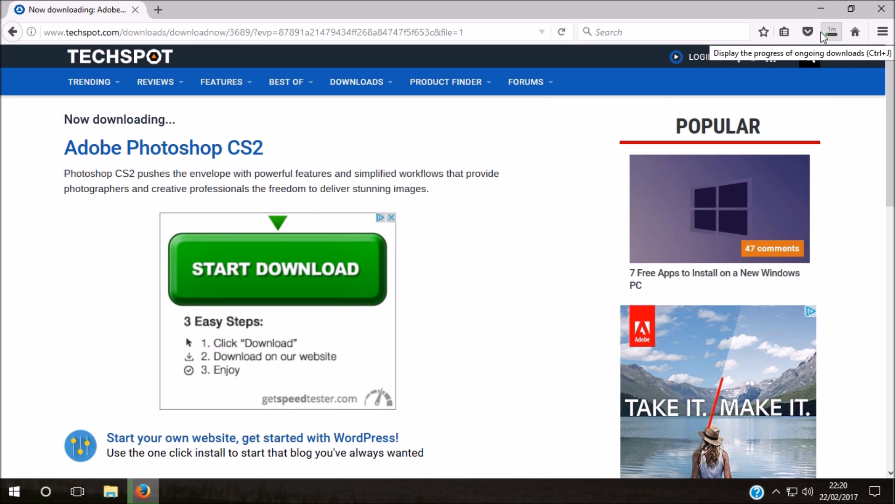
mouse_move(754, 57)
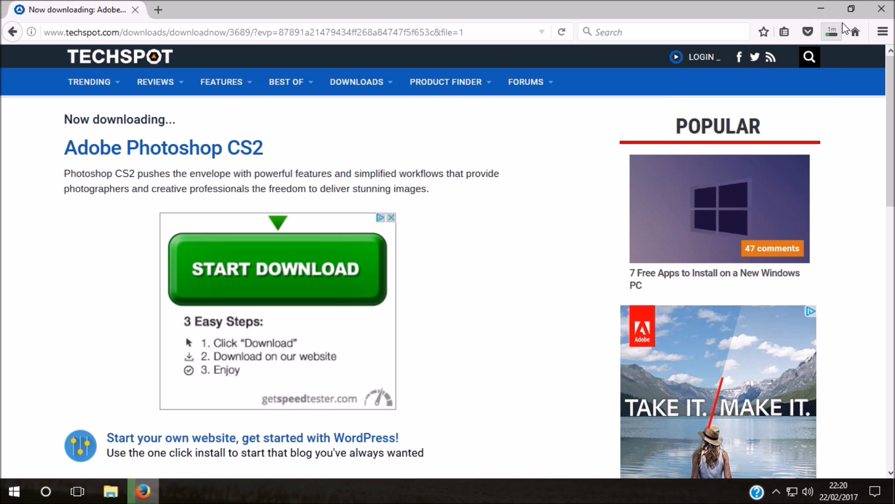
click(831, 32)
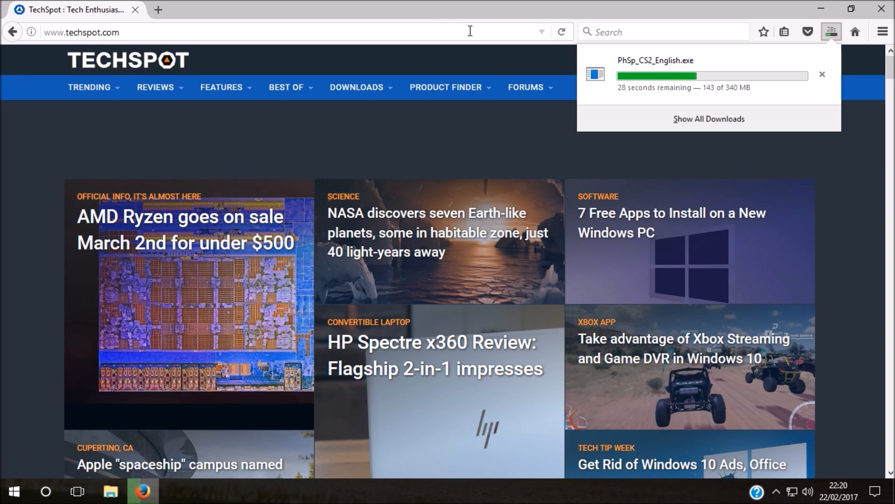
click(481, 118)
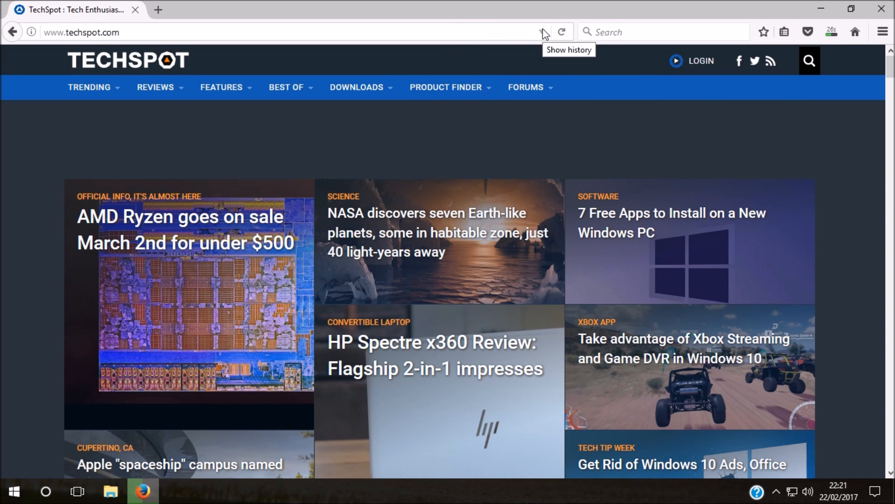
Search the web for "dds plugin for photoshop cs2" and open the NVIDIA Texture Tools for Adobe Photoshop page.
click(611, 29)
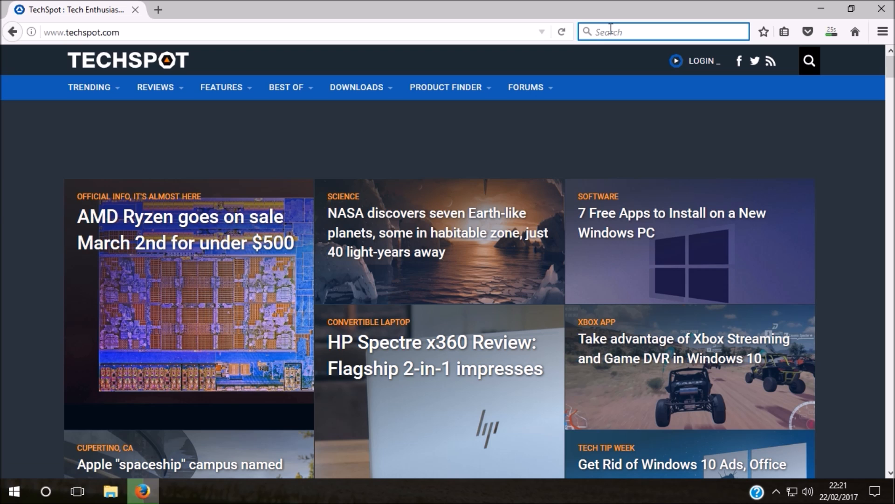
text(dds)
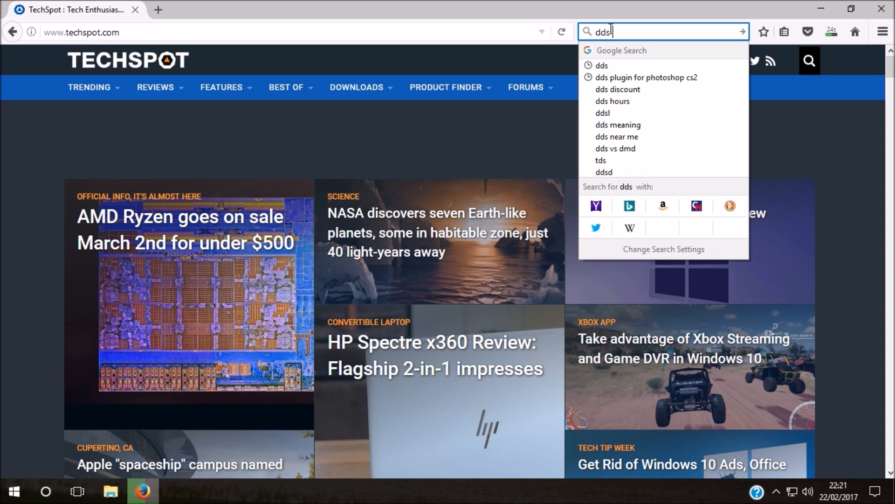
text( plugin)
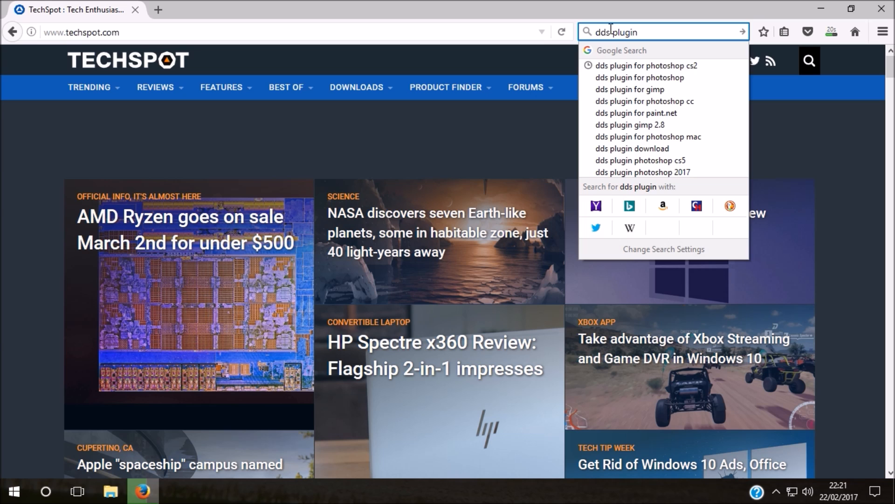
click(641, 66)
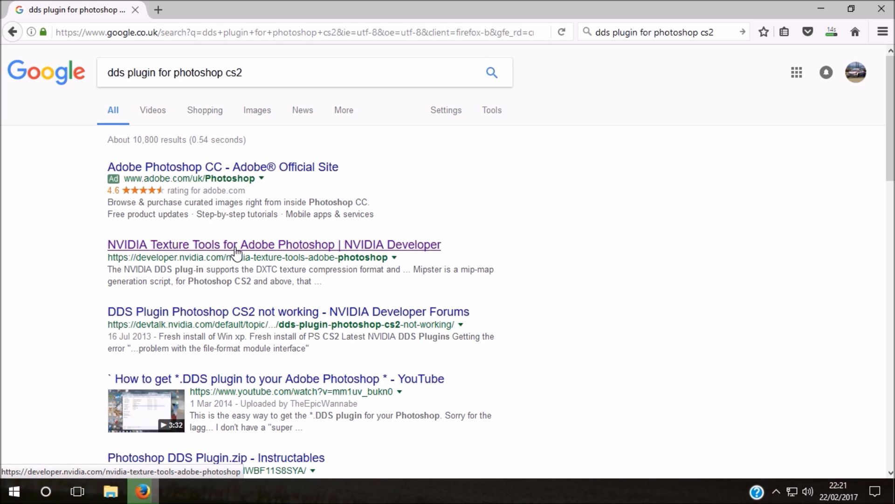
click(276, 247)
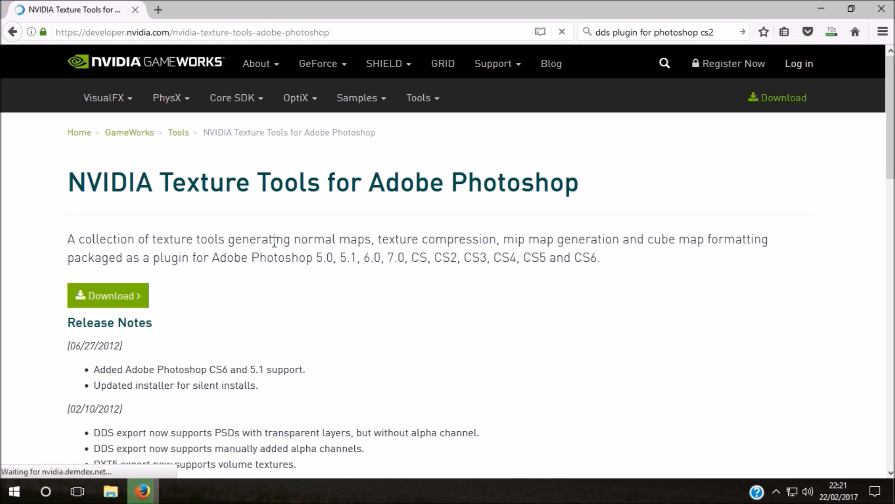
Download the Windows 32-bit version of Texture Tools for Adobe Photoshop 8.55 and save Photoshop_Plugins_8.55.0109.1800.exe.
scroll(437, 258, down, 3)
scroll(490, 215, up, 3)
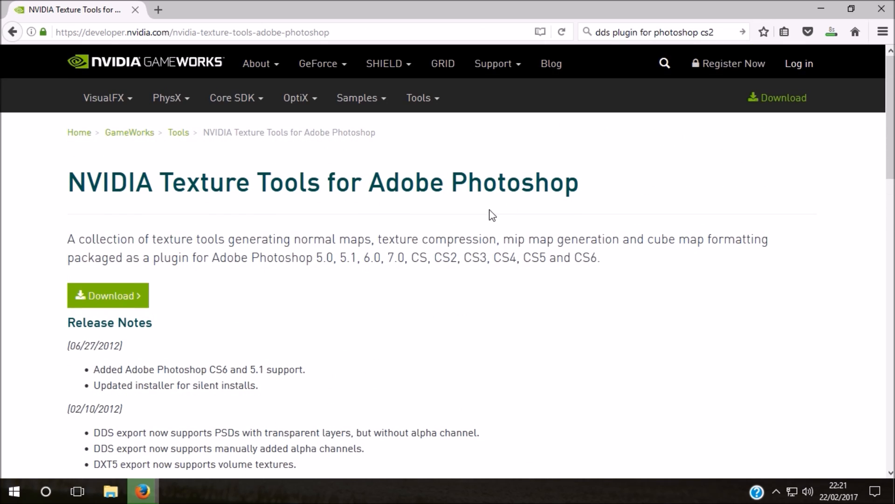
click(133, 298)
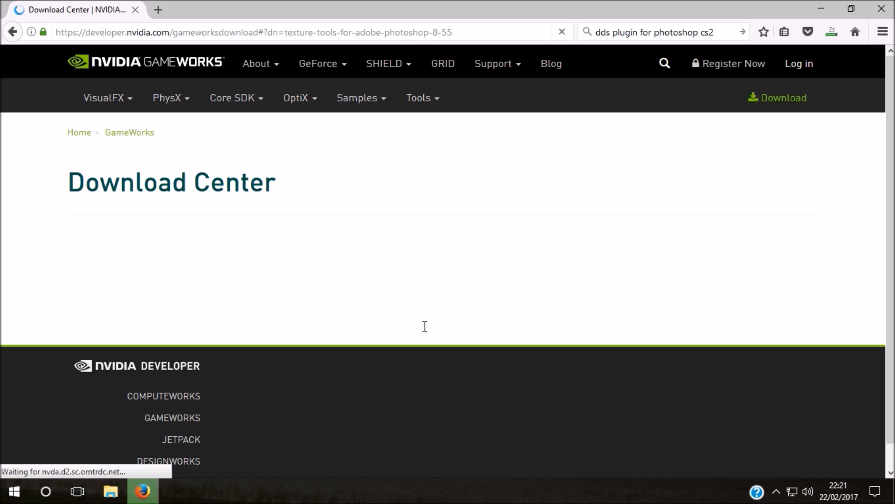
scroll(425, 325, down, 3)
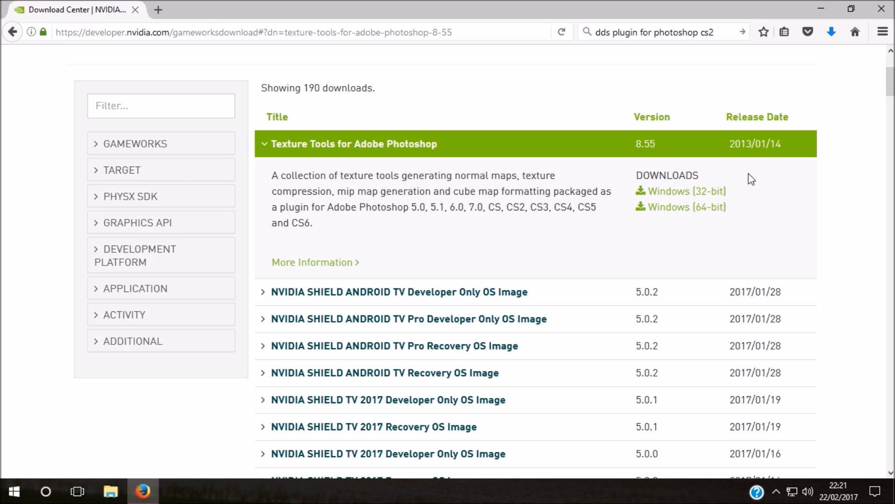
click(691, 193)
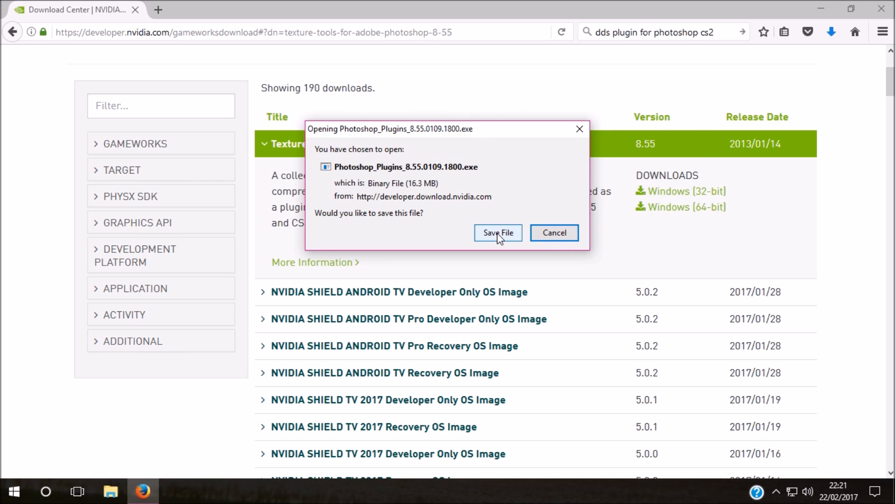
click(497, 233)
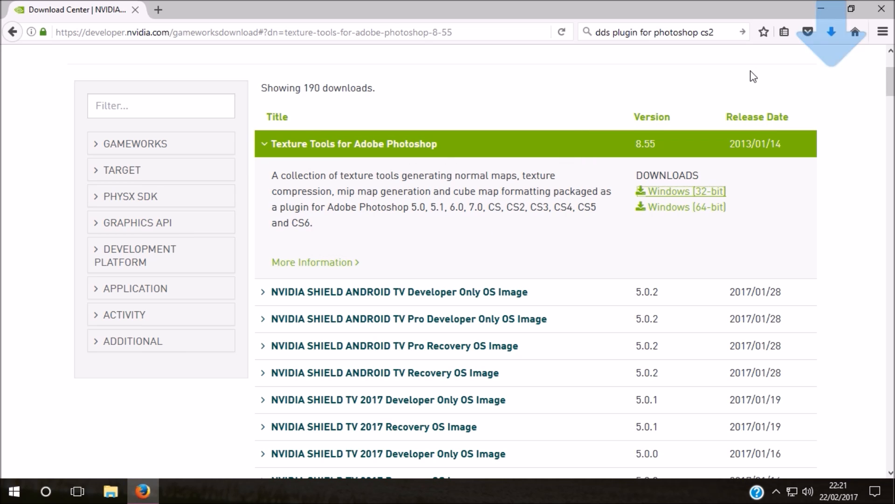
click(830, 32)
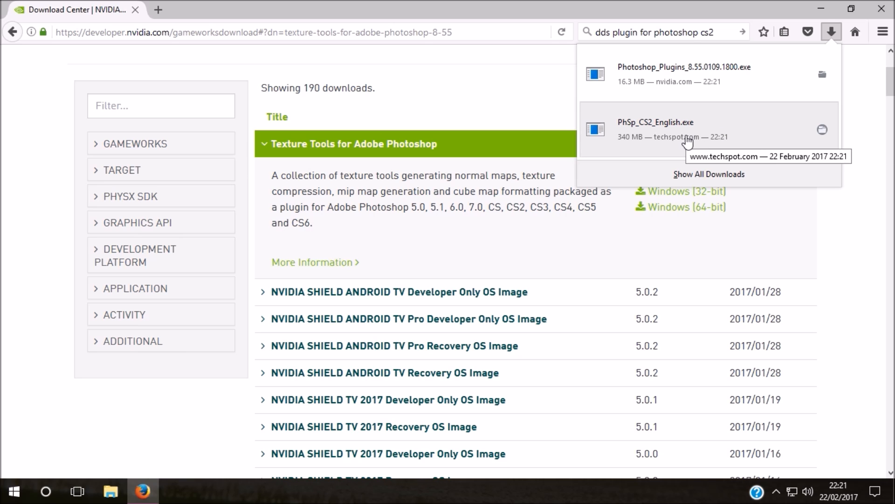
click(755, 136)
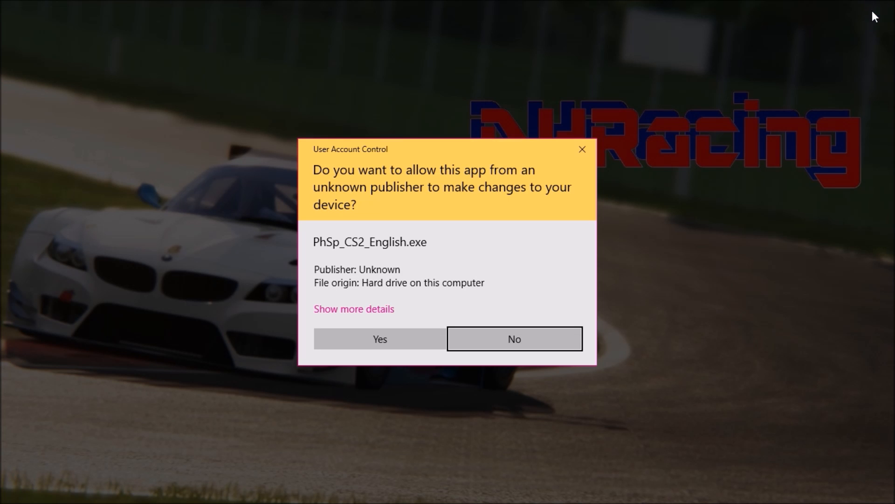
click(415, 341)
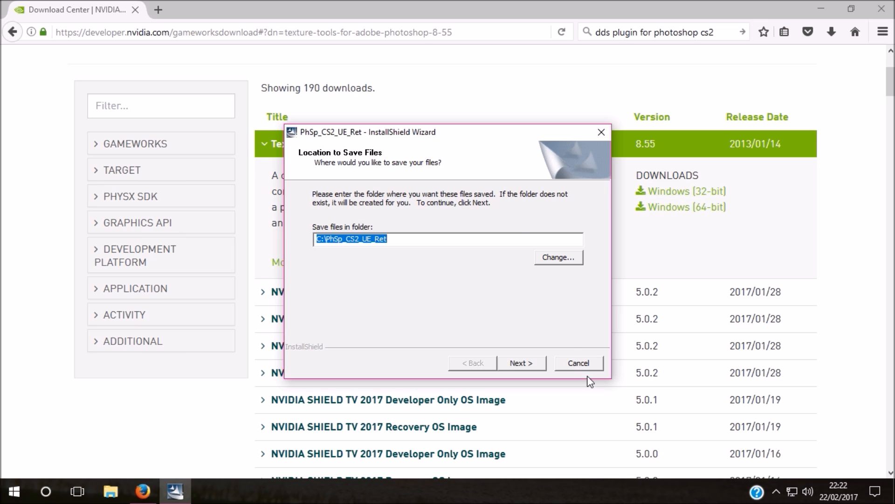
click(561, 363)
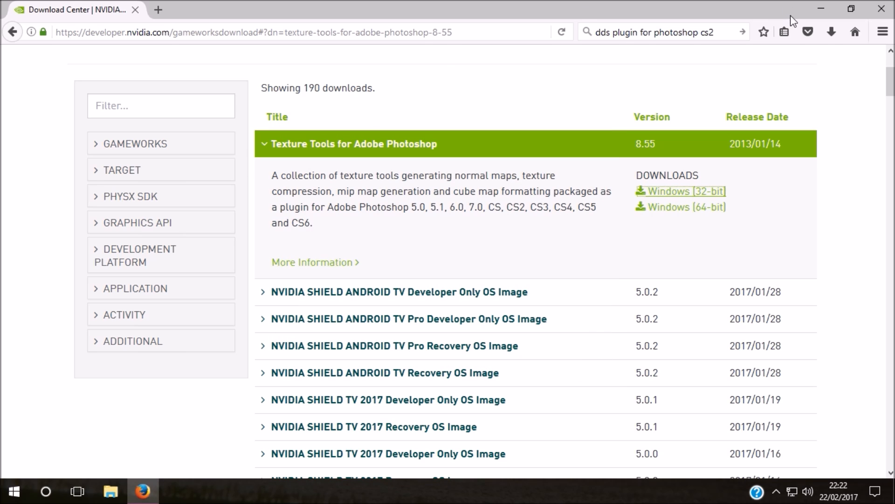
click(831, 32)
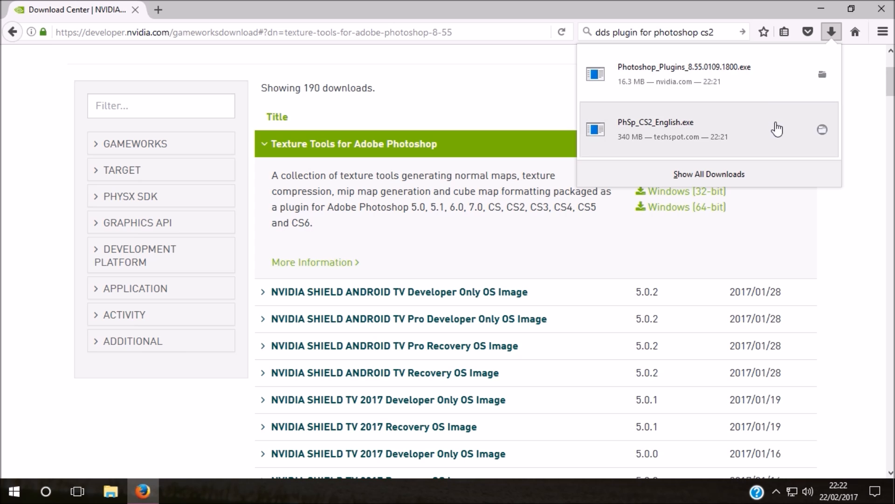
click(821, 9)
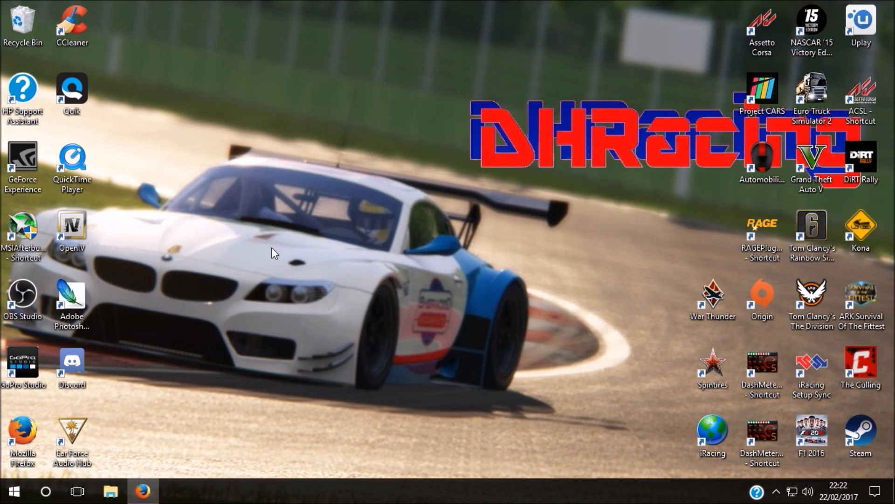
click(143, 490)
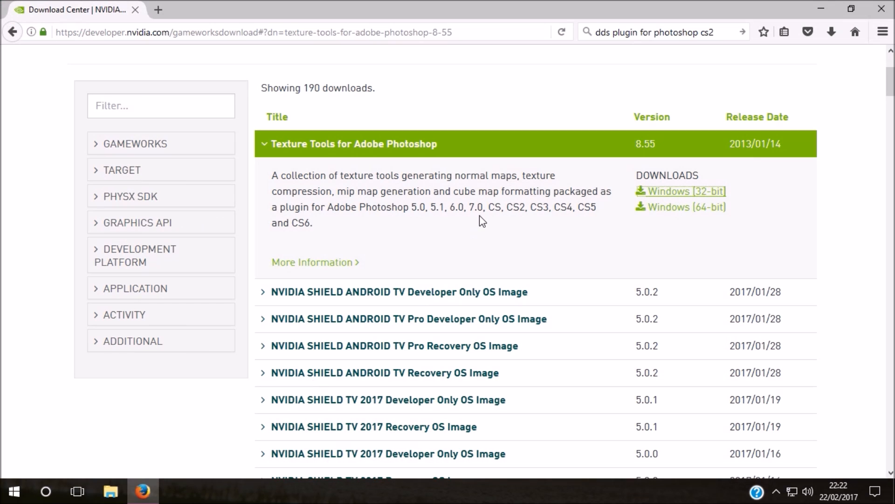
scroll(316, 84, up, 3)
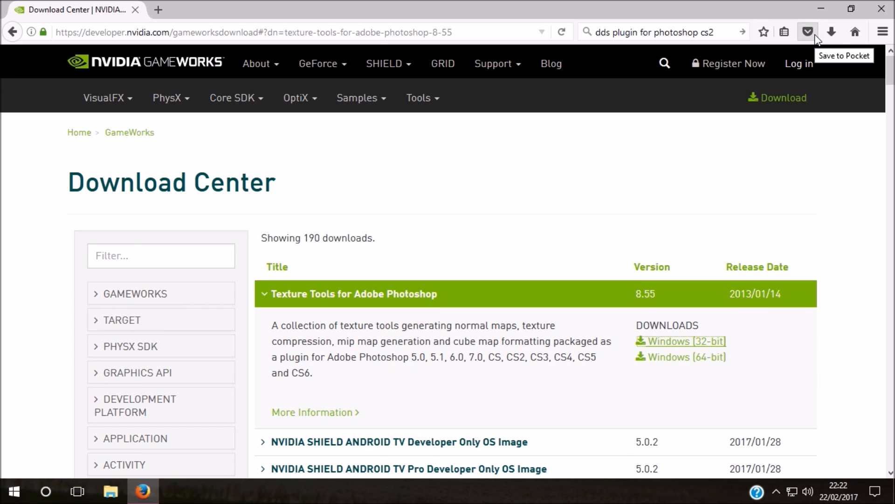
Run the downloaded Photoshop_Plugins_8.55.0109.1800.exe installer, allow it to make changes, and cancel the setup at the previous-version prompt.
click(830, 31)
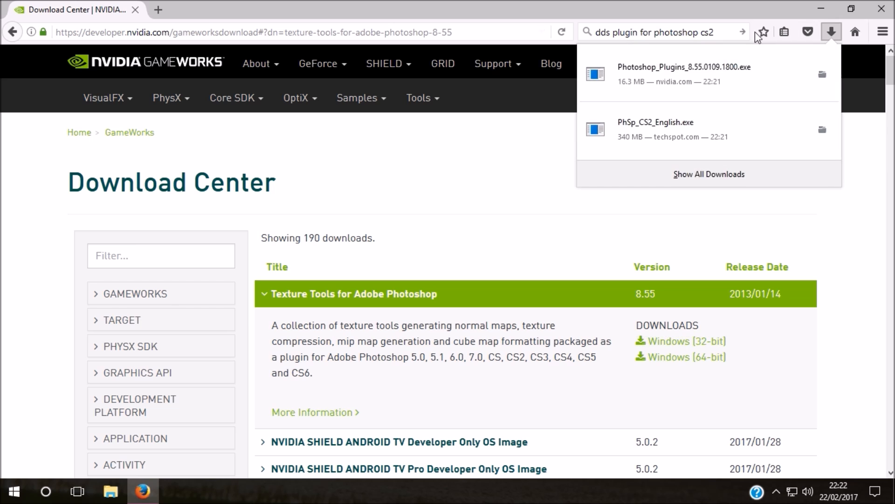
click(696, 80)
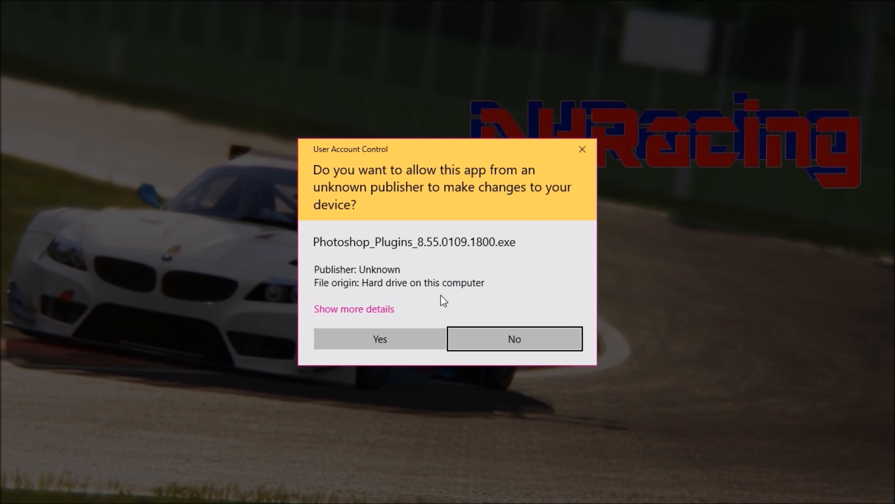
click(415, 340)
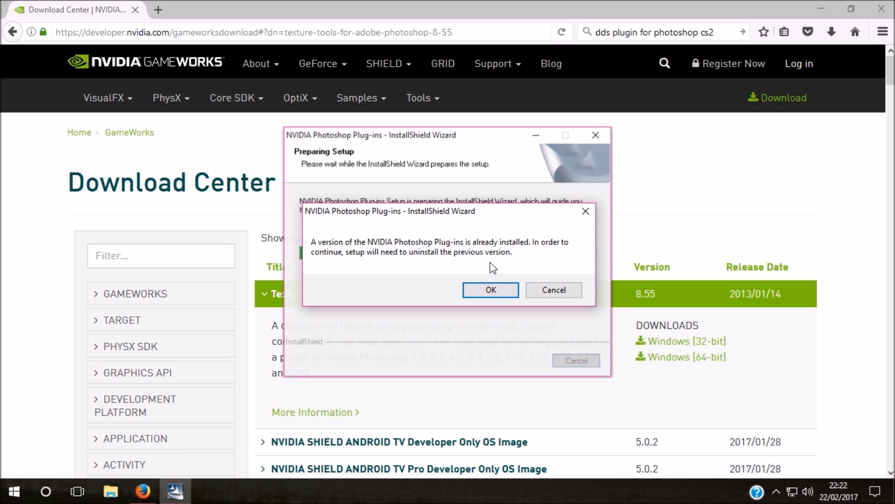
click(554, 290)
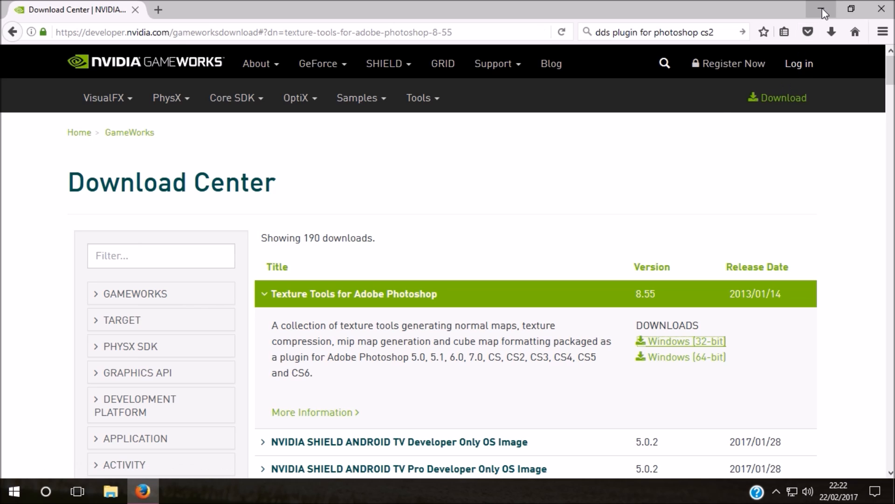
Close the browser, launch Photoshop CS2 from the desktop, and dismiss its registration form without registering and the Welcome Screen.
click(874, 8)
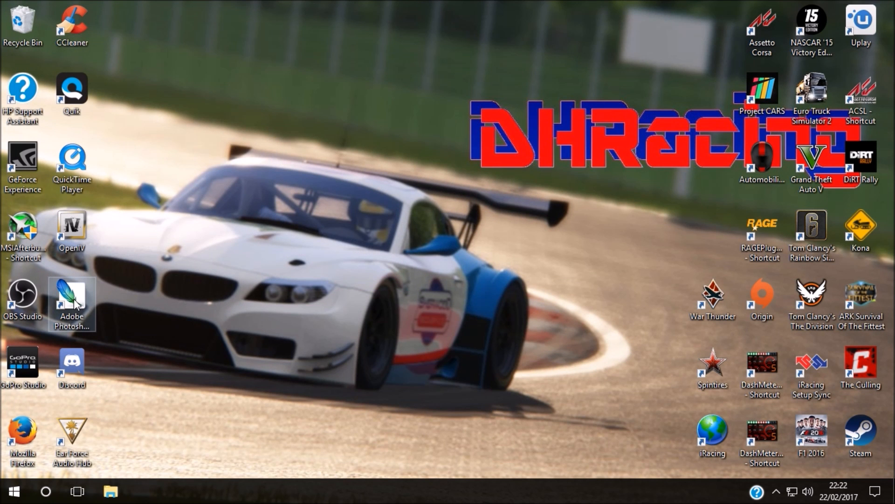
double_click(93, 298)
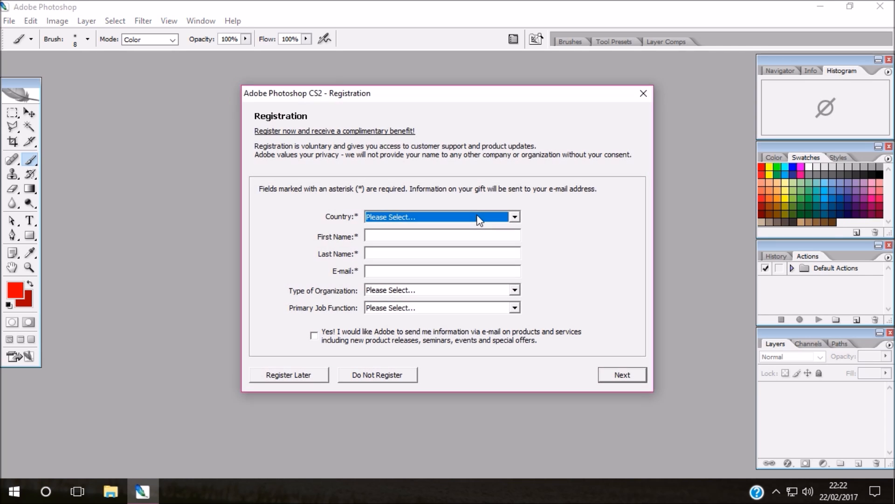
click(400, 379)
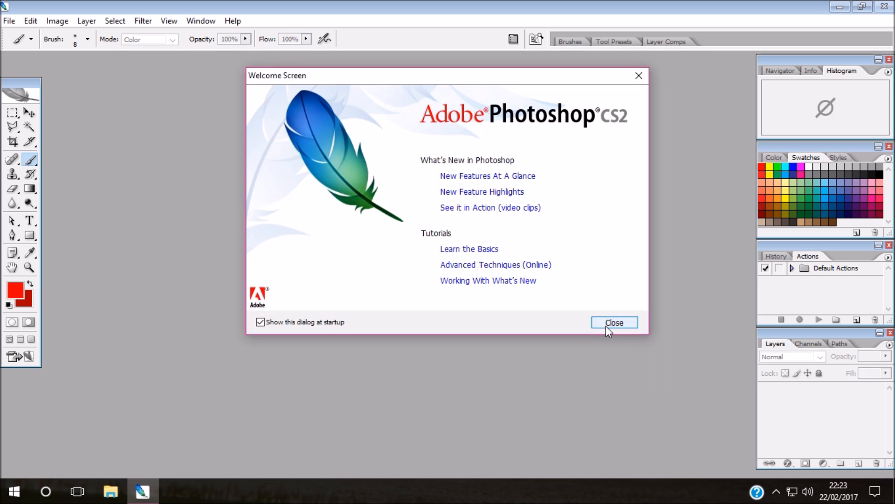
click(606, 325)
Open the nametag PSD file from the assetto skins new dds folder.
click(9, 22)
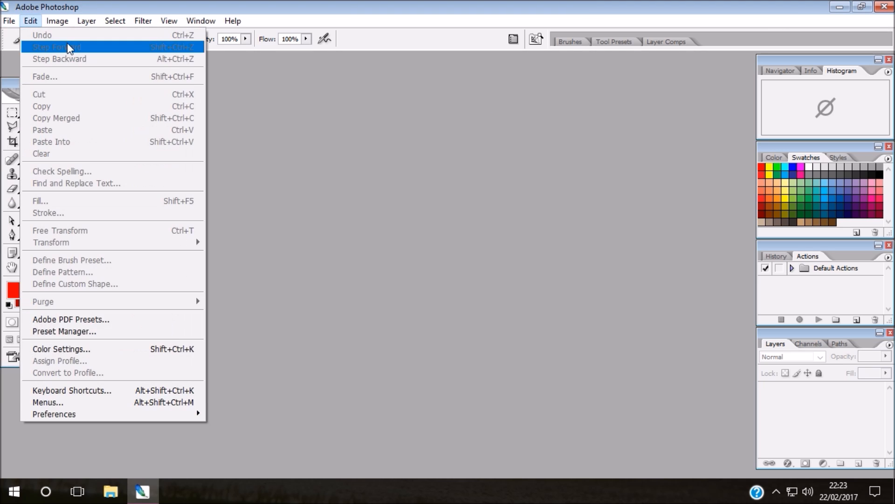
click(251, 120)
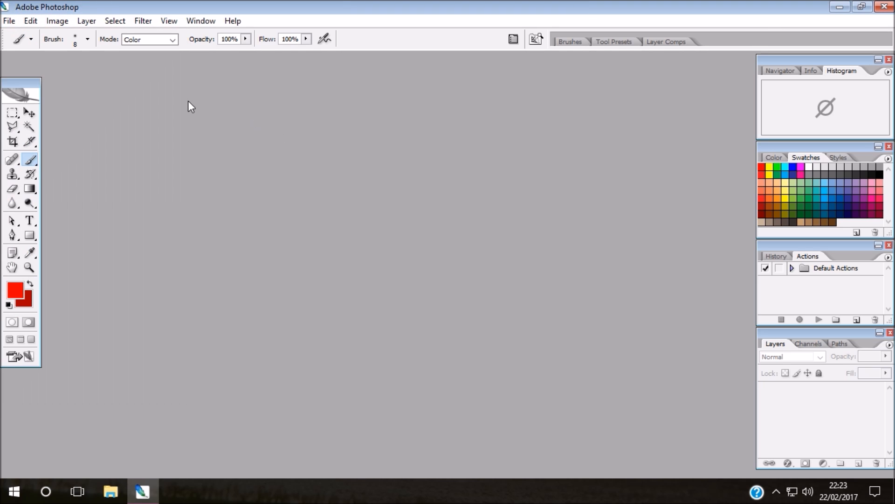
click(10, 21)
click(32, 46)
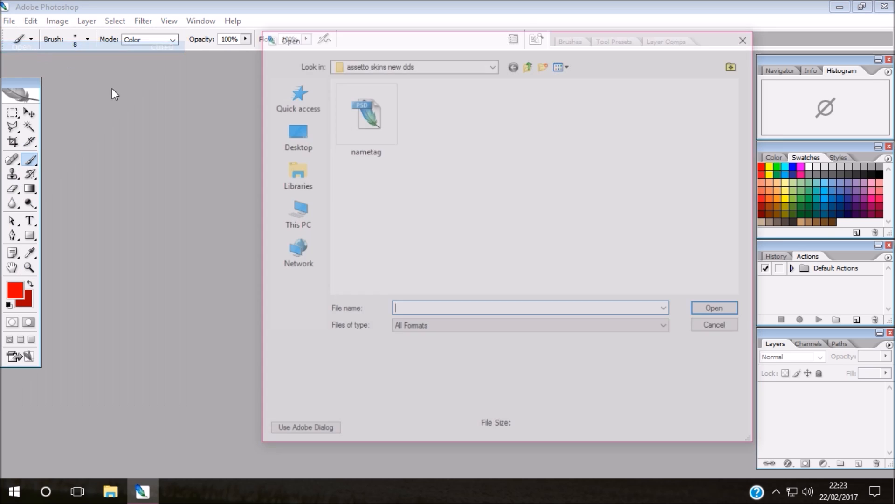
click(339, 126)
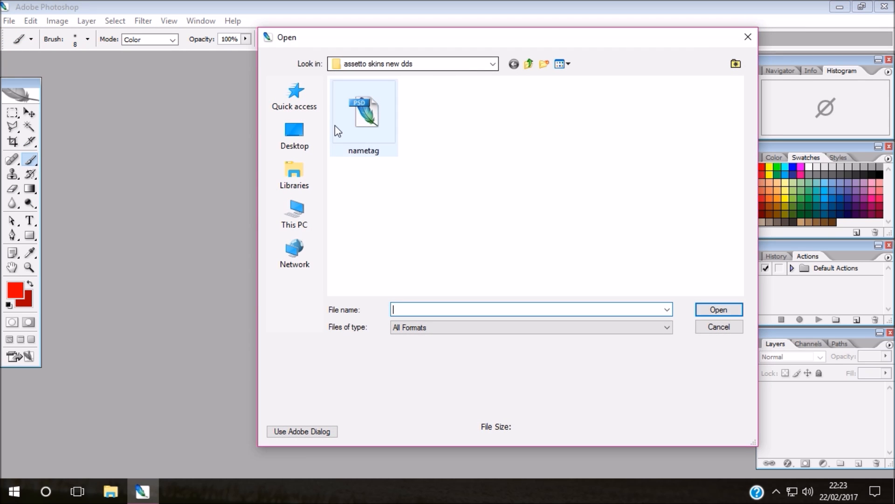
double_click(362, 114)
Check the Save As format list for the D3D/DDS option, cancel without saving, and close the nametag document.
click(10, 21)
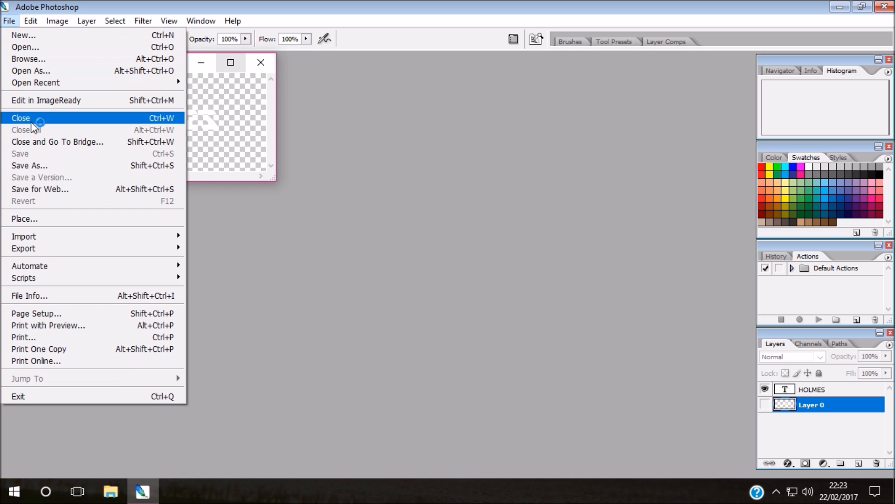
click(41, 164)
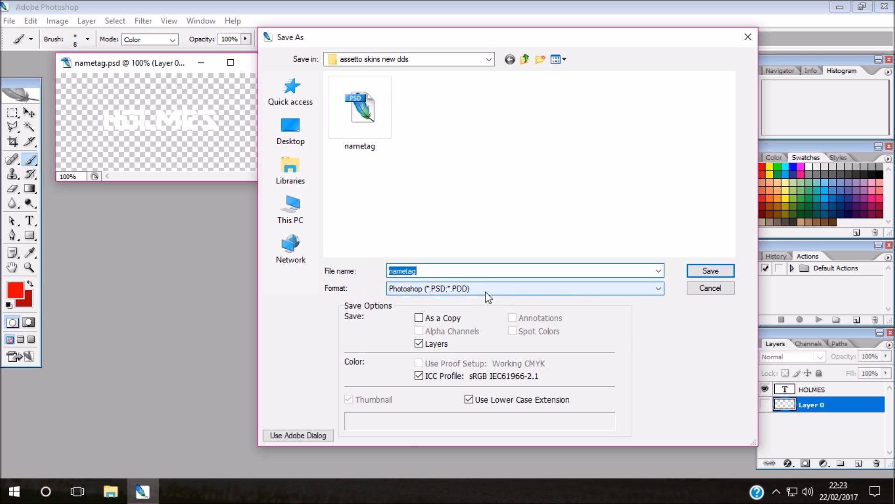
click(486, 292)
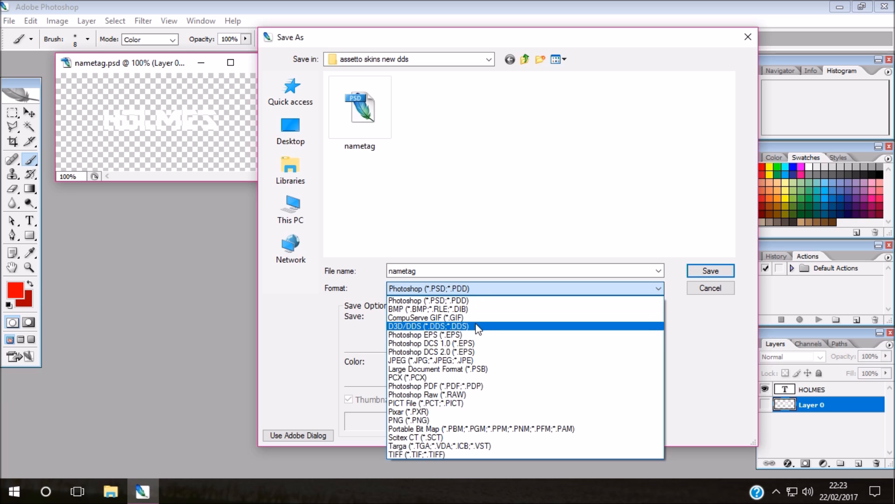
click(716, 308)
click(711, 288)
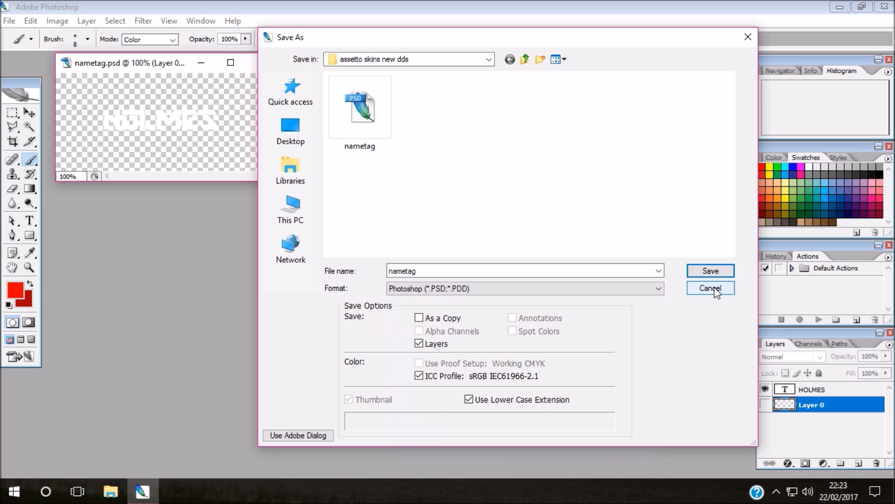
click(261, 63)
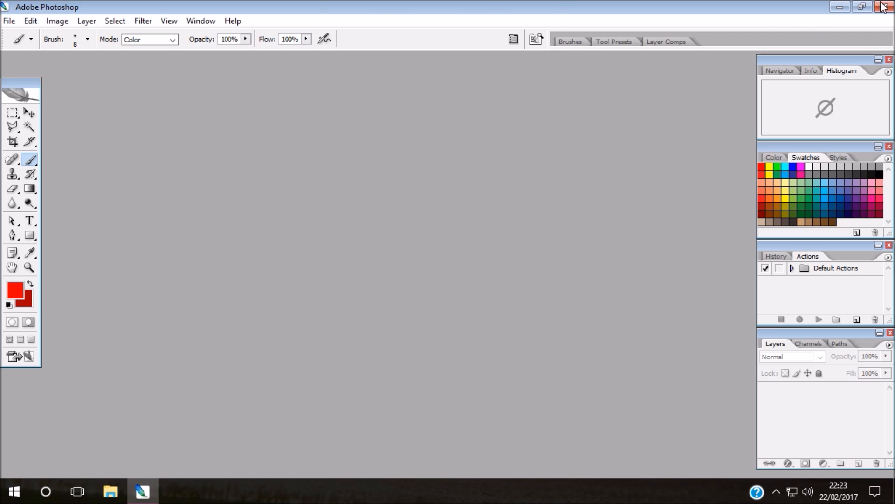
Minimize Photoshop and browse in File Explorer to the Steam folder under Program Files (x86) on Local Disk (E:).
click(840, 8)
click(108, 493)
drag(460, 57, 455, 27)
scroll(308, 303, down, 3)
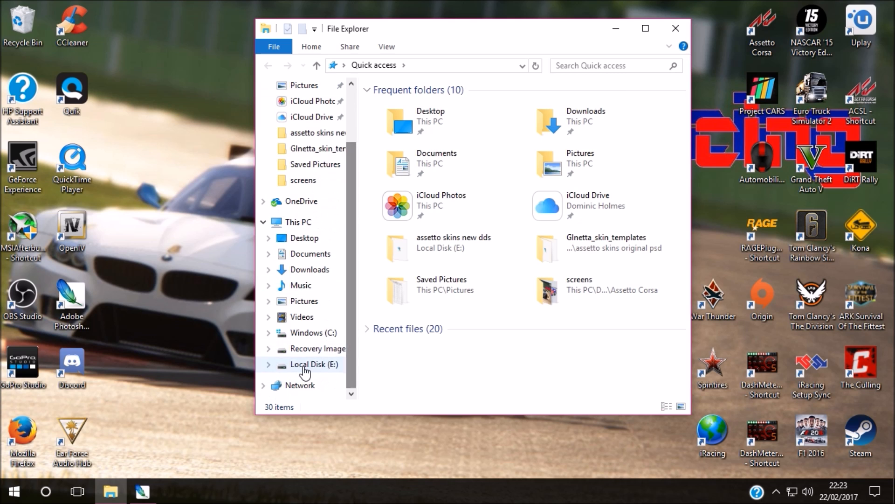
click(326, 363)
scroll(421, 229, down, 6)
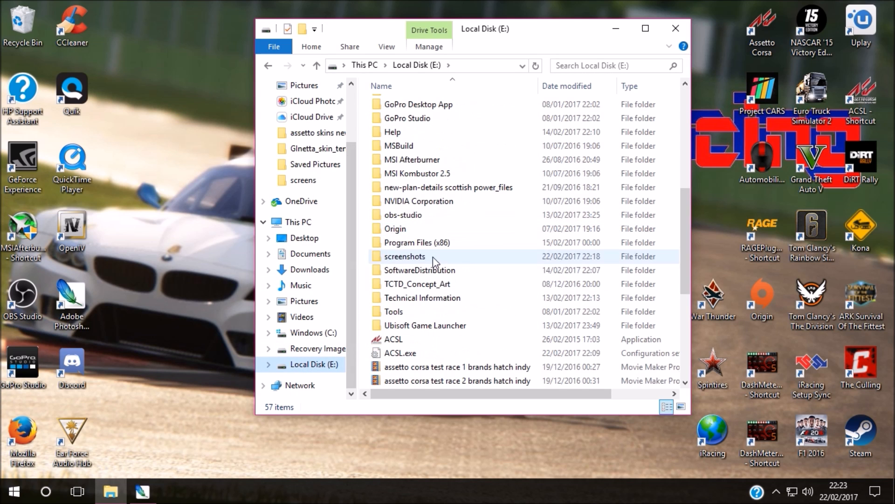
double_click(415, 242)
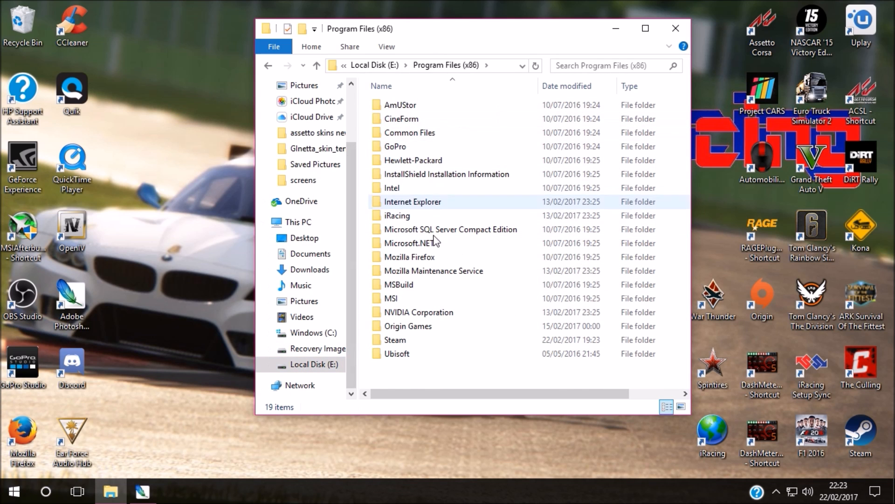
double_click(414, 339)
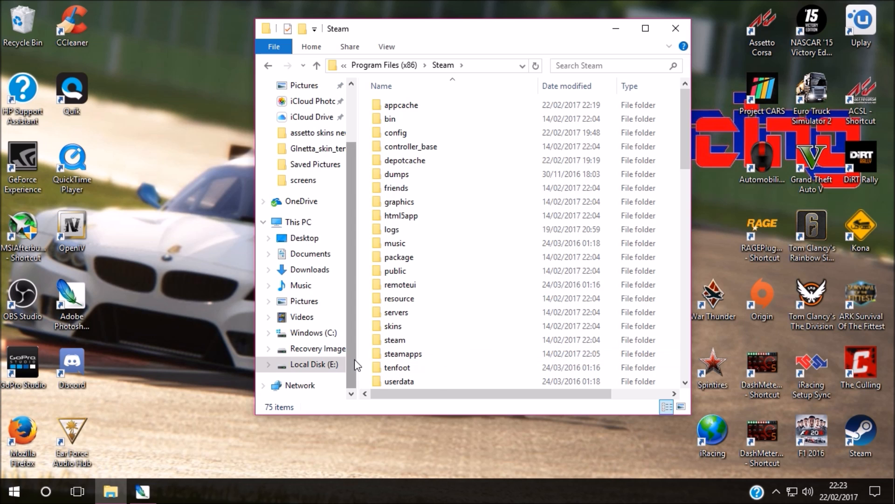
Return to Local Disk (E:) and go through Program Files (x86), Steam, steamapps and common to the assettocorsa folder.
click(342, 364)
scroll(462, 336, down, 2)
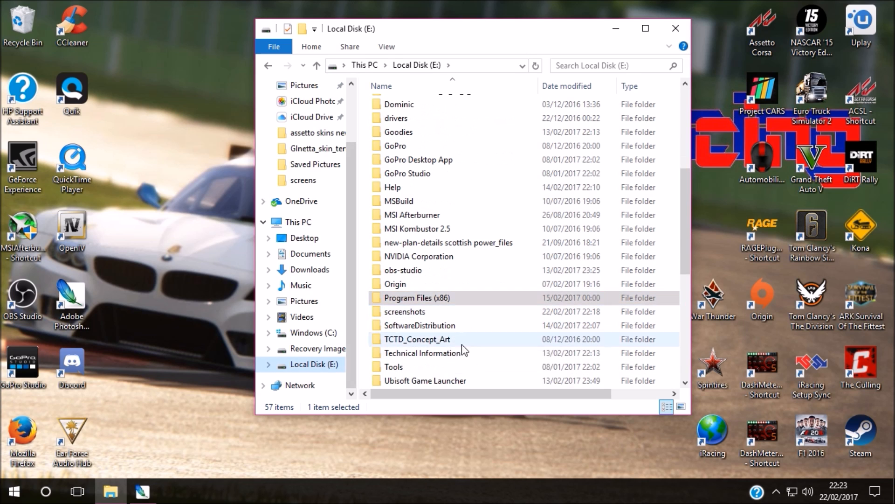
double_click(448, 301)
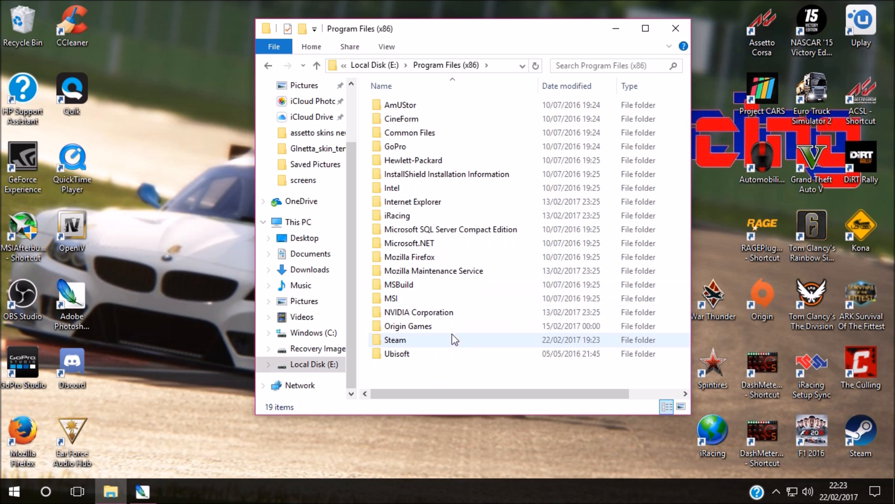
double_click(445, 344)
double_click(480, 362)
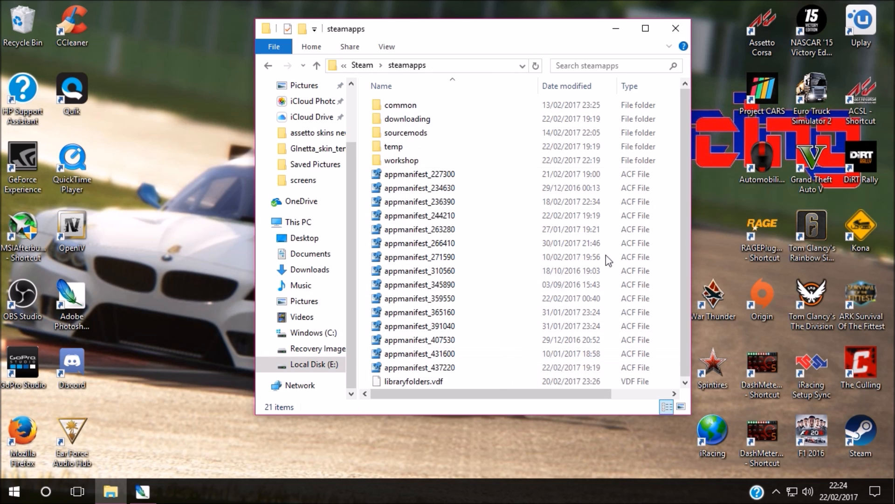
double_click(455, 105)
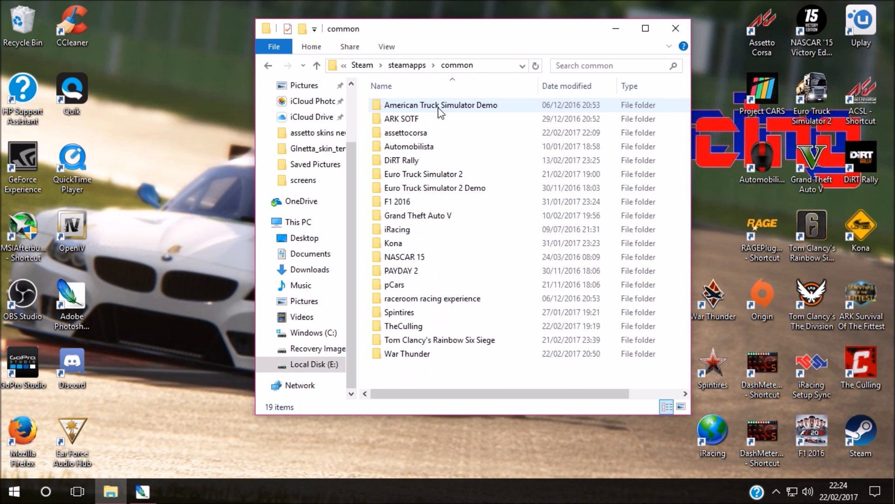
double_click(426, 135)
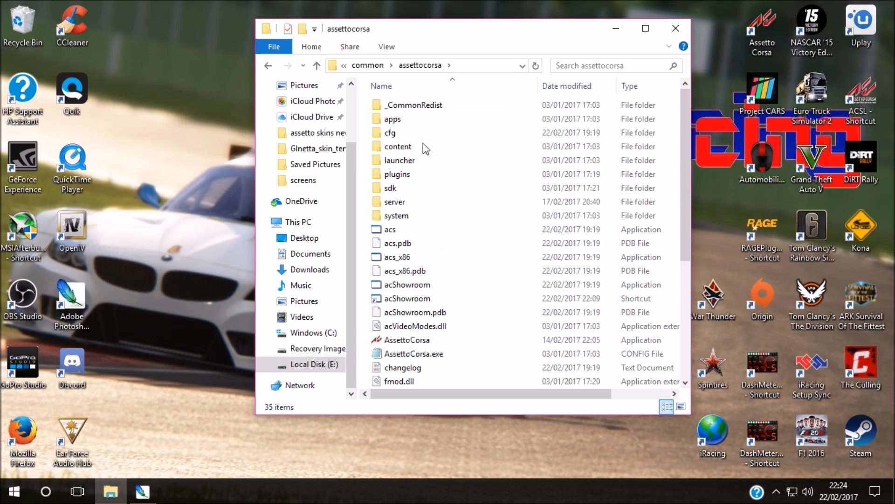
Open the skin_templates folder inside sdk\dev of the Assetto Corsa installation.
double_click(411, 190)
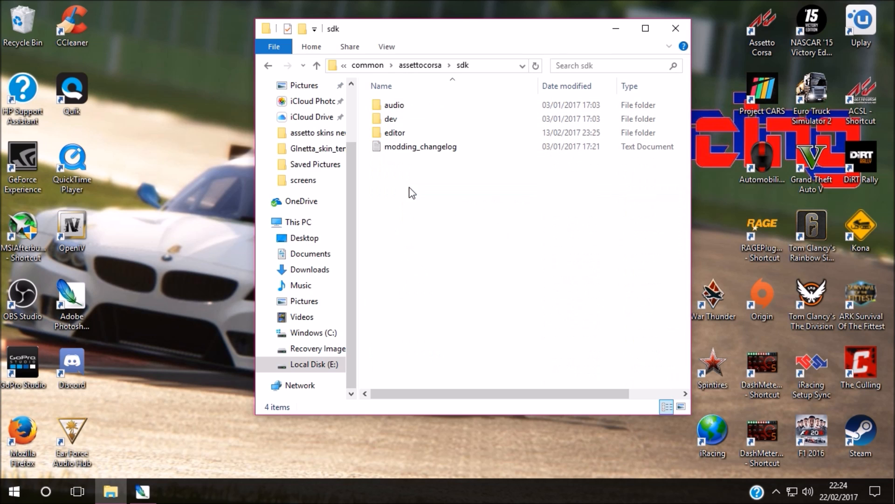
double_click(405, 121)
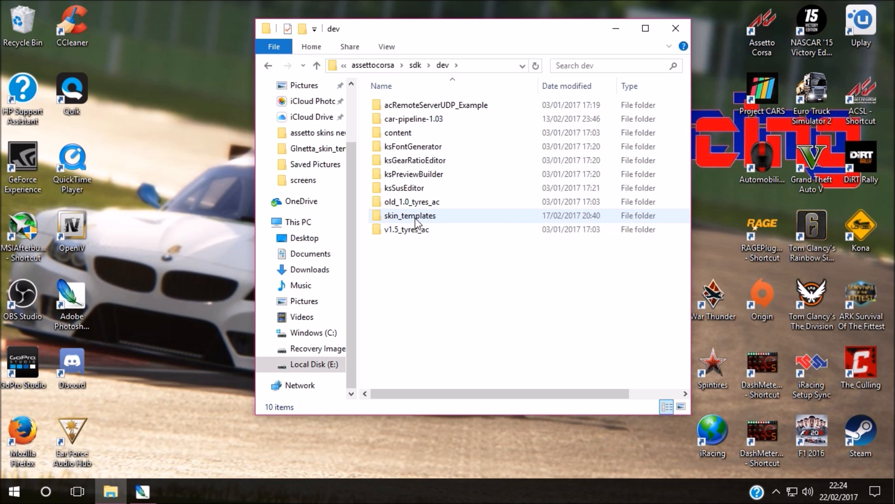
double_click(414, 219)
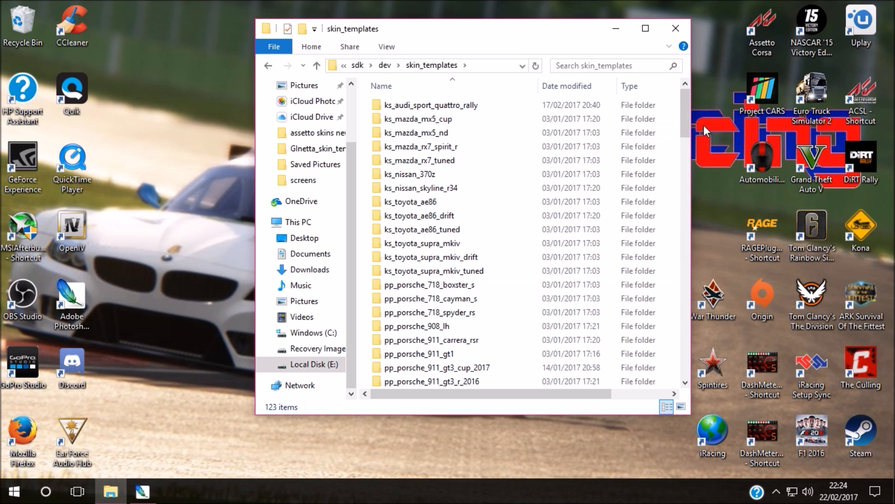
Look through the car skin templates, inspect the files in the template abarth 500 folder, and close File Explorer.
mouse_move(689, 111)
mouse_down()
mouse_move(666, 354)
mouse_move(681, 284)
mouse_move(687, 100)
mouse_up()
drag(686, 100, 683, 80)
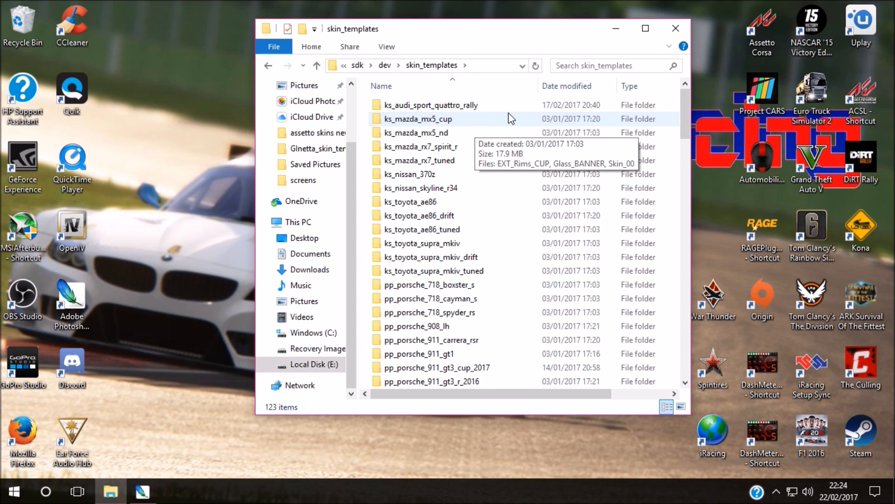
drag(686, 104, 689, 176)
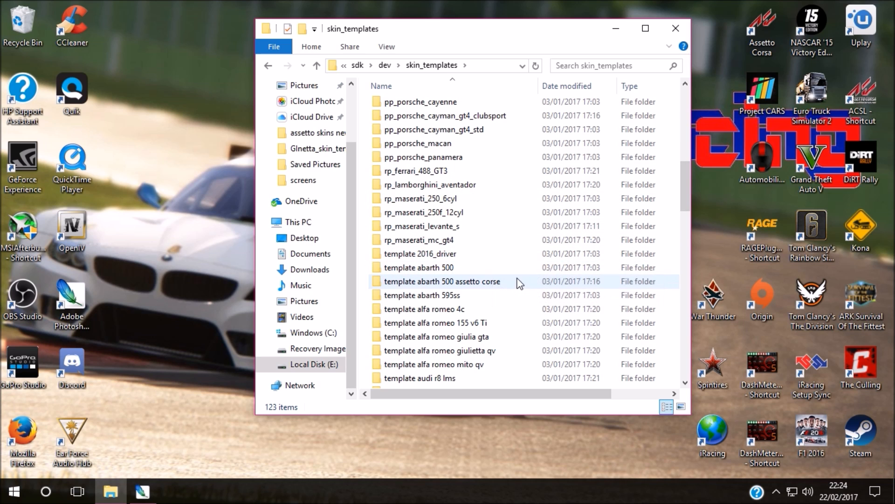
double_click(476, 267)
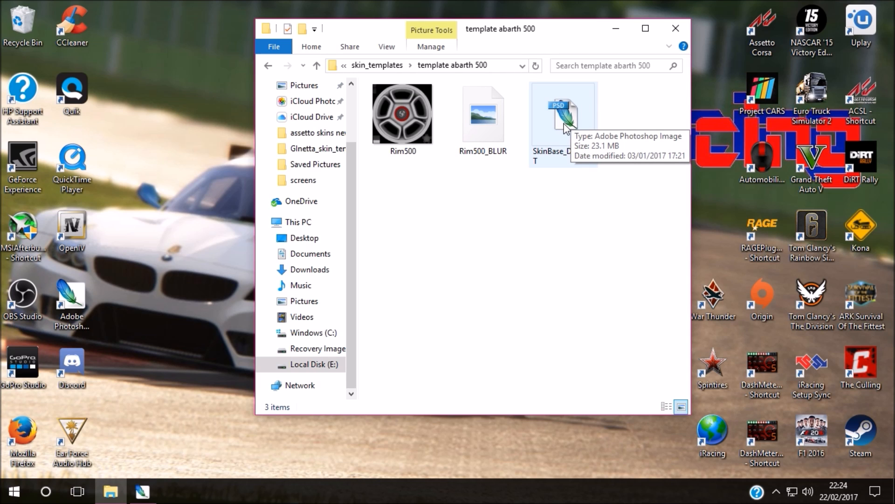
click(676, 27)
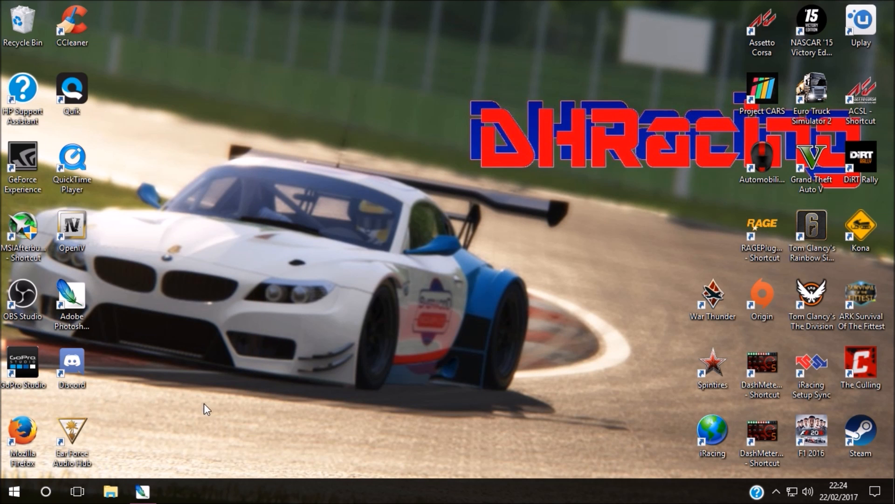
Switch to Photoshop, start opening a file and browse to the Steam folder in Program Files (x86) on Local Disk (E:).
click(142, 491)
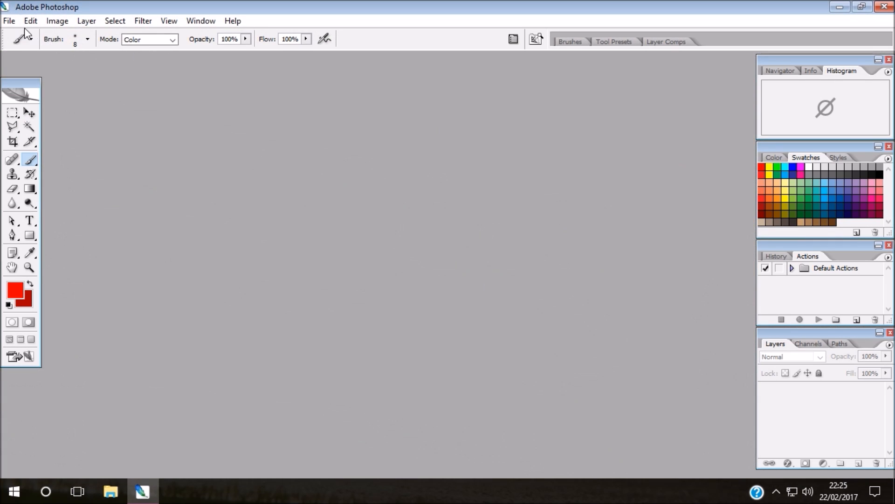
click(9, 21)
click(18, 48)
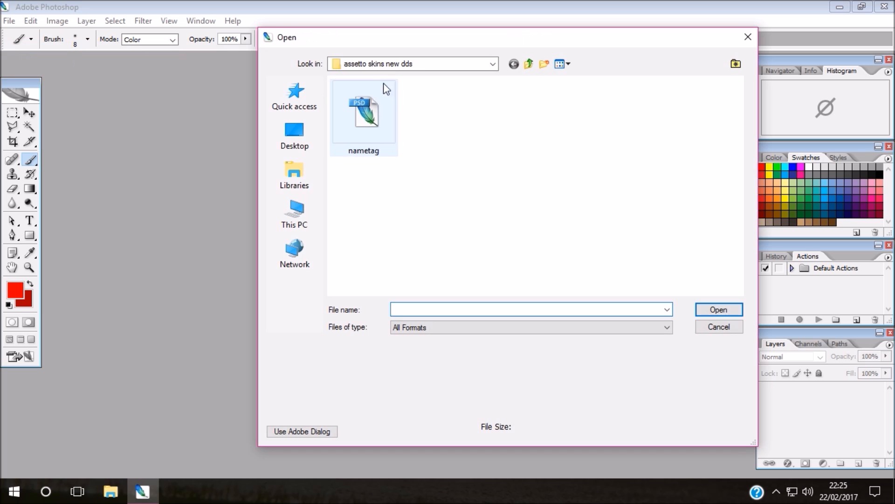
click(294, 217)
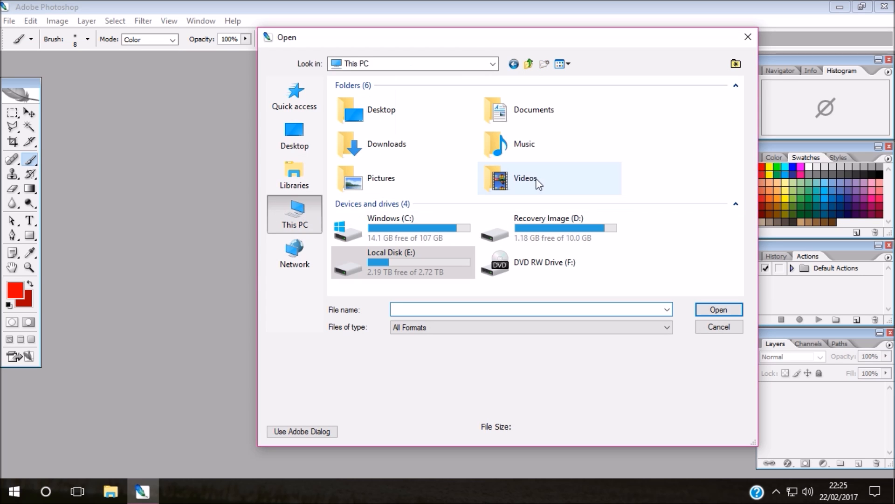
double_click(443, 256)
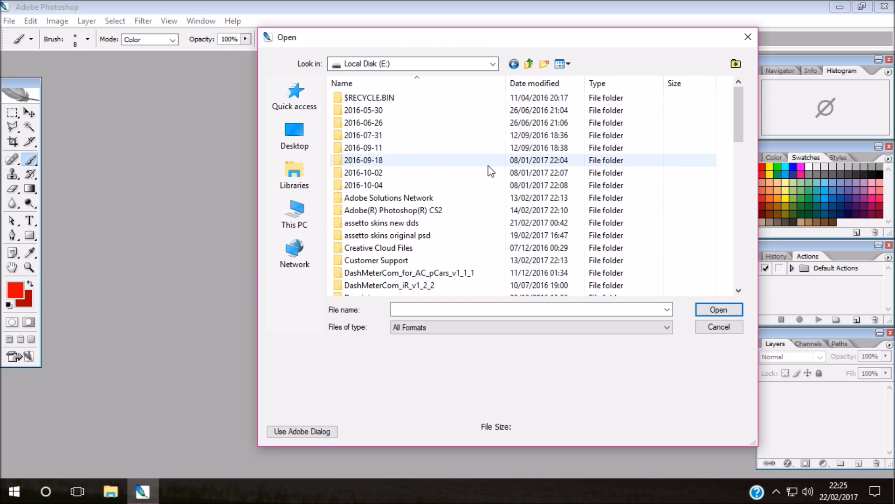
scroll(475, 186, down, 4)
scroll(396, 226, down, 3)
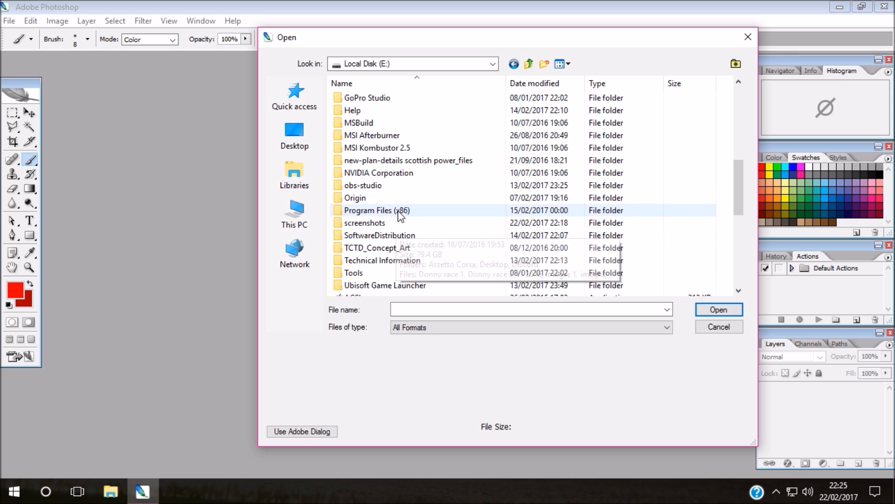
double_click(397, 210)
scroll(444, 202, down, 1)
double_click(385, 274)
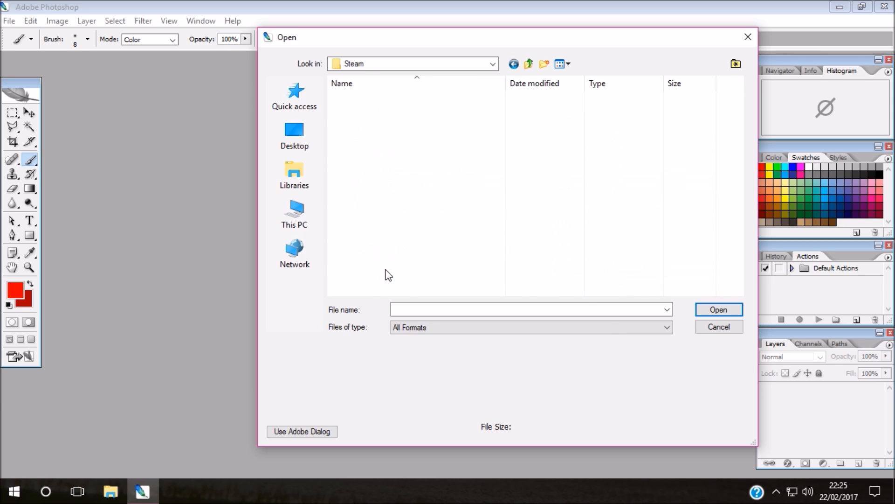
Go through steamapps, common, assettocorsa, sdk and dev to the skin_templates folder.
scroll(414, 112, down, 3)
double_click(400, 211)
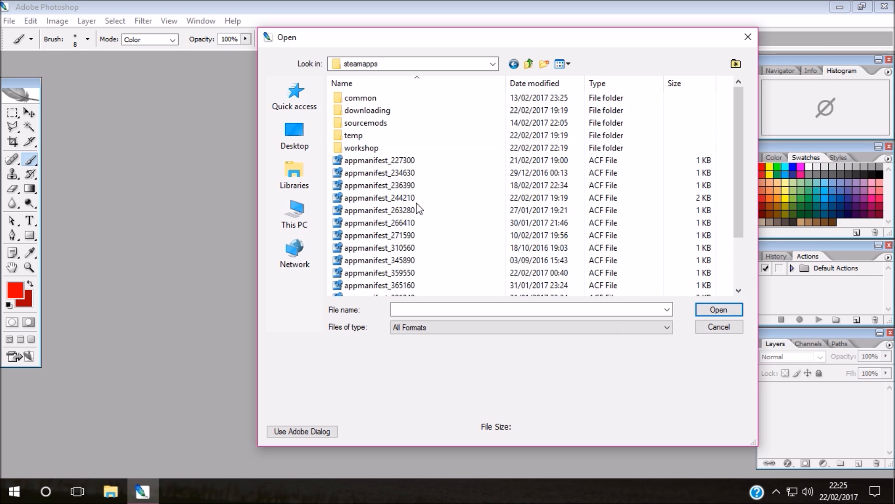
double_click(433, 98)
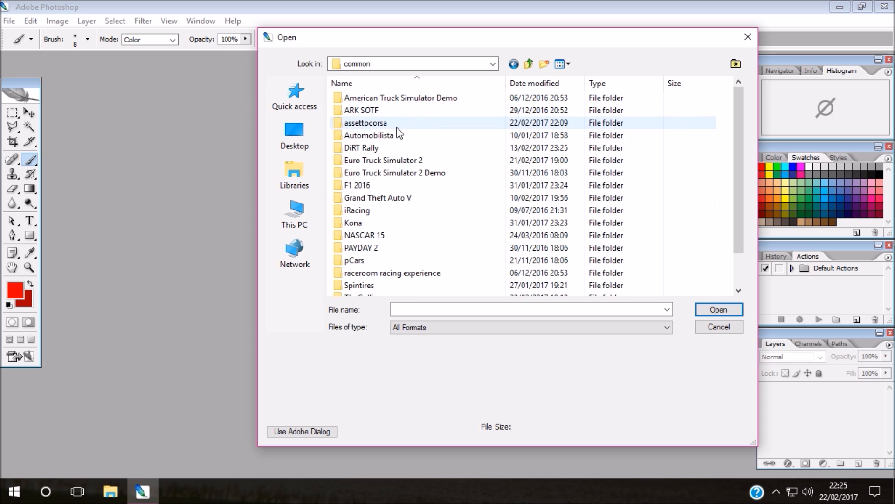
double_click(397, 126)
double_click(386, 171)
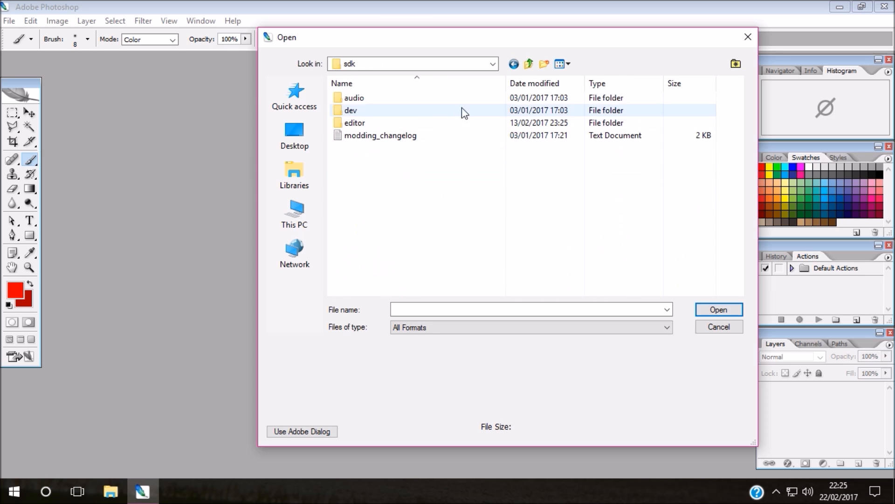
double_click(424, 114)
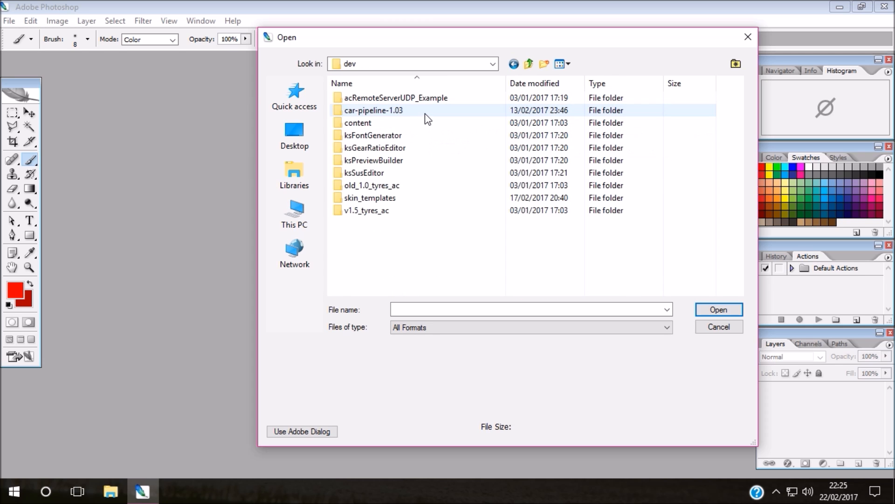
double_click(413, 195)
Look through the car template folders listed in skin_templates.
scroll(516, 158, down, 13)
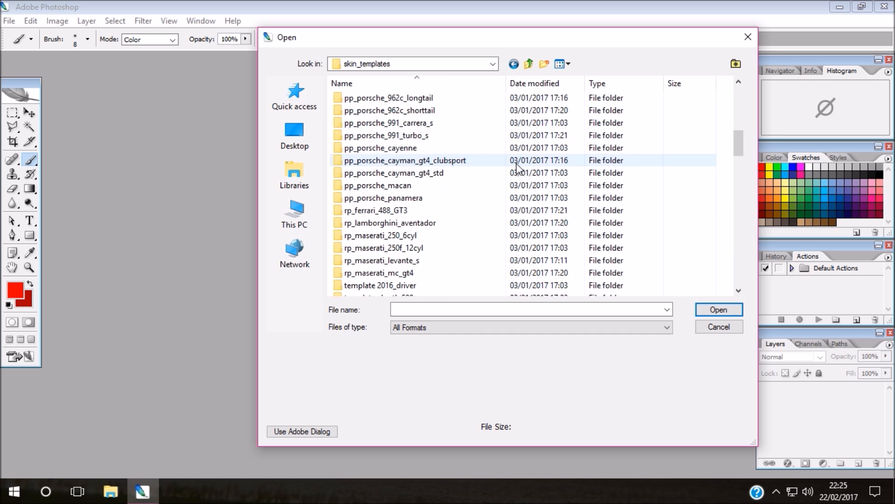
scroll(518, 167, down, 10)
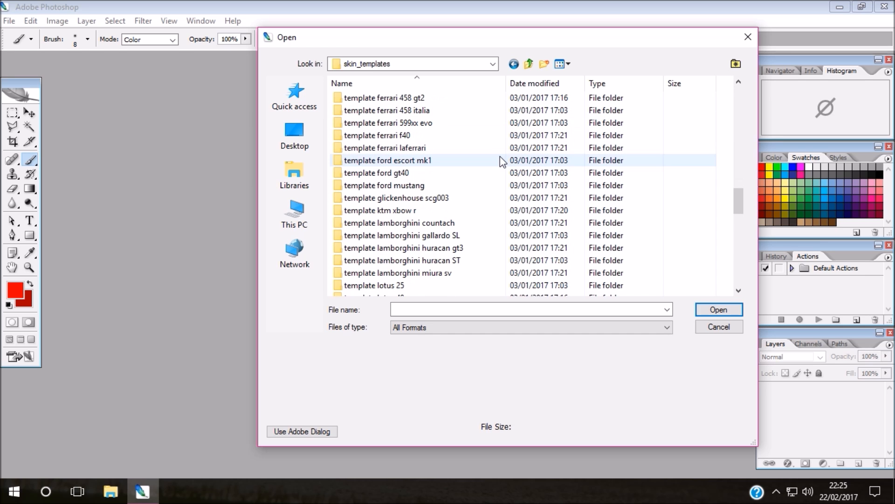
scroll(498, 154, down, 9)
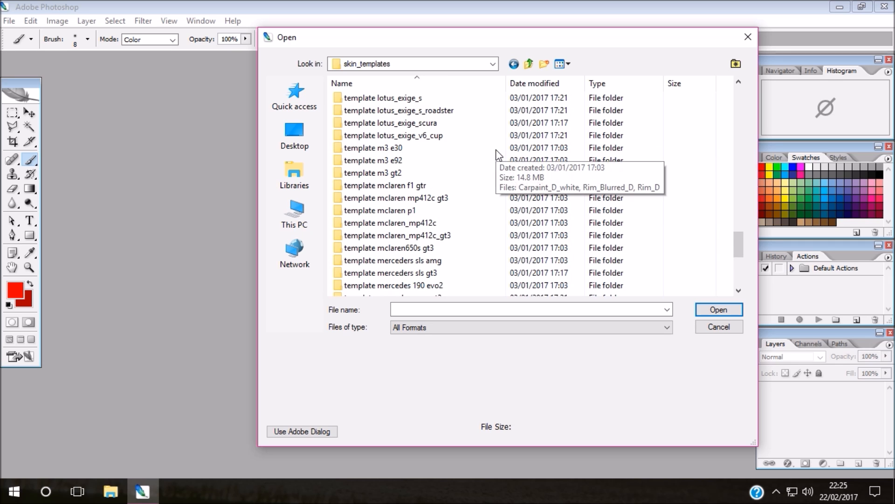
scroll(498, 154, down, 4)
scroll(498, 154, down, 2)
scroll(498, 154, up, 10)
scroll(498, 154, up, 6)
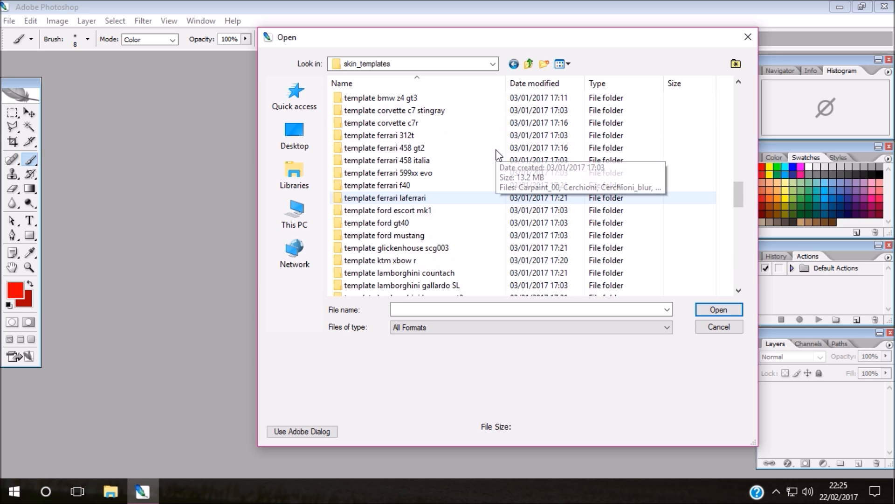
scroll(498, 154, up, 9)
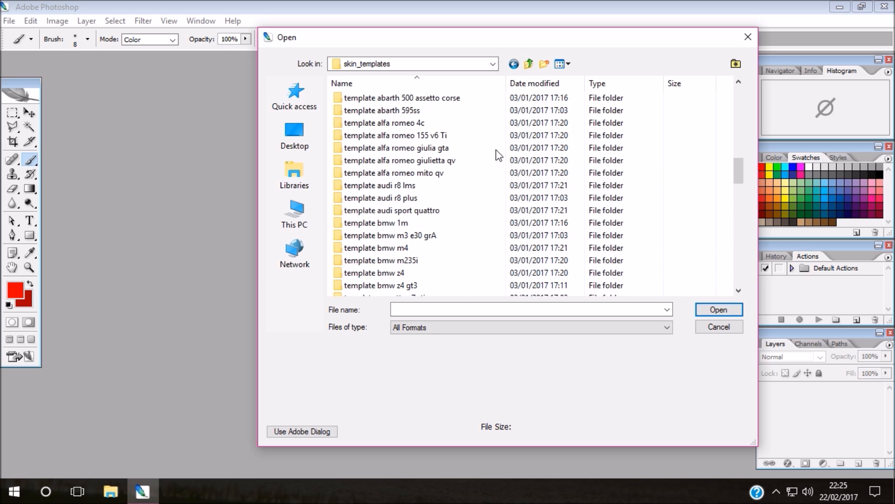
scroll(498, 154, down, 2)
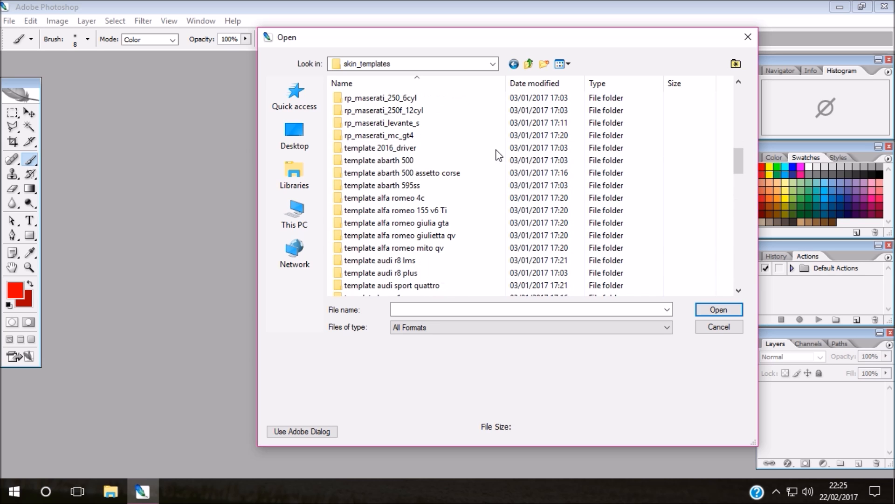
Open SkinBase_DEFAULT from the template abarth 500 folder and move its document window to the middle of the workspace.
click(438, 161)
double_click(438, 161)
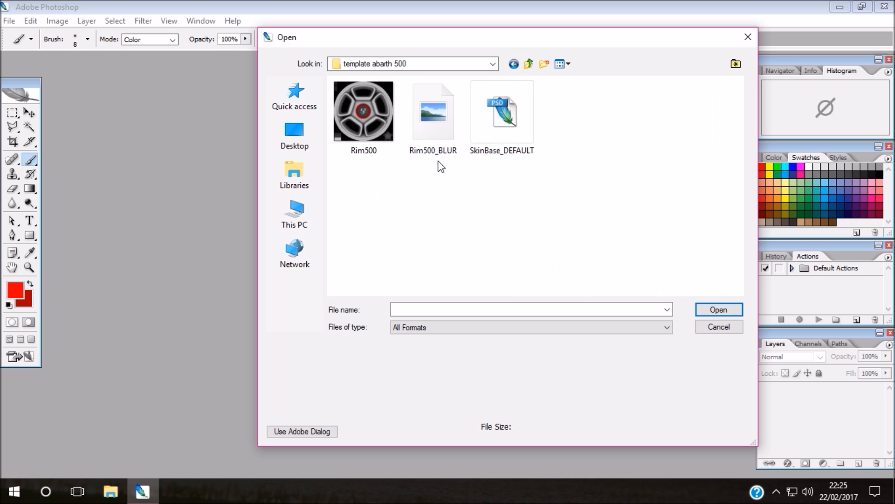
click(510, 118)
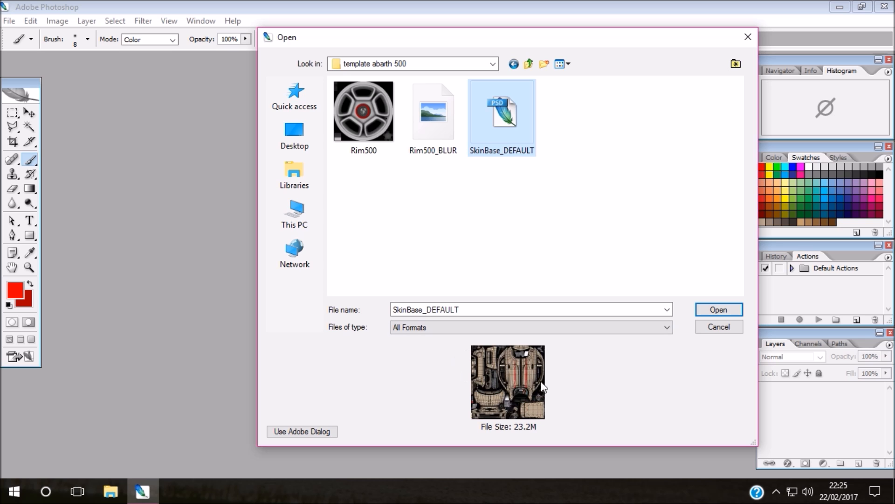
click(728, 310)
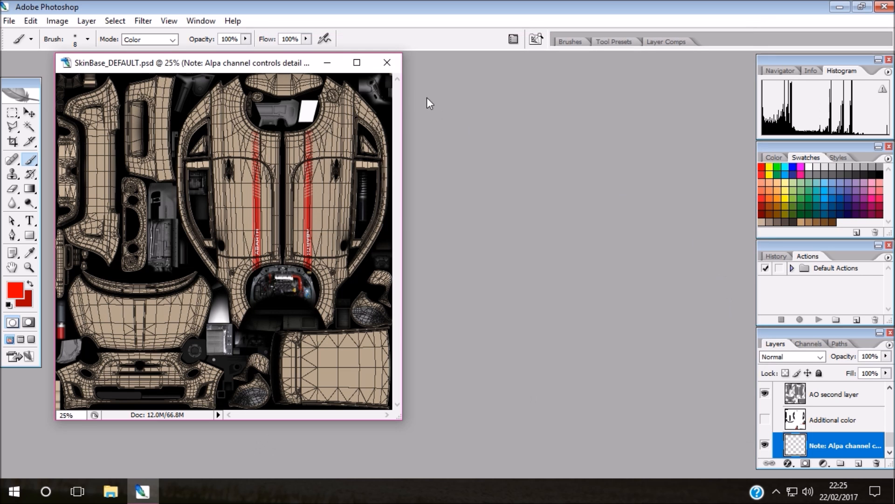
drag(279, 64, 476, 79)
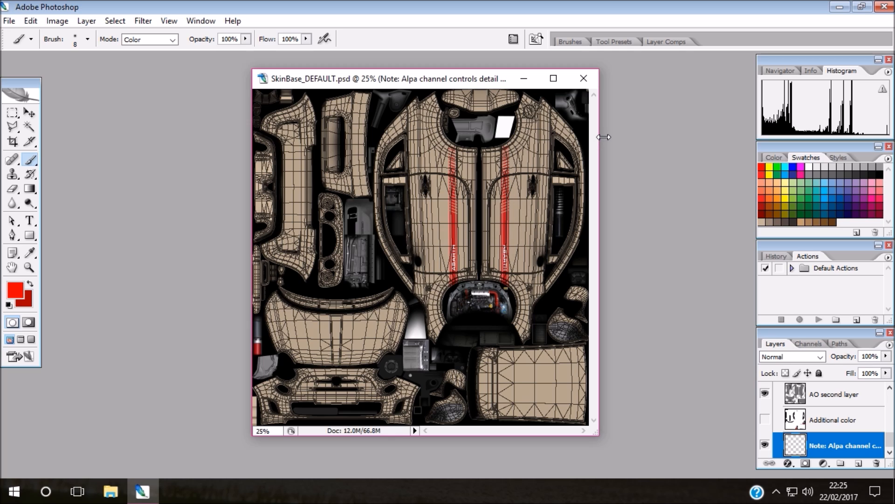
Hide and show the Wire layer repeatedly to compare the skin with and without the wireframe, leaving it visible.
drag(892, 441, 892, 410)
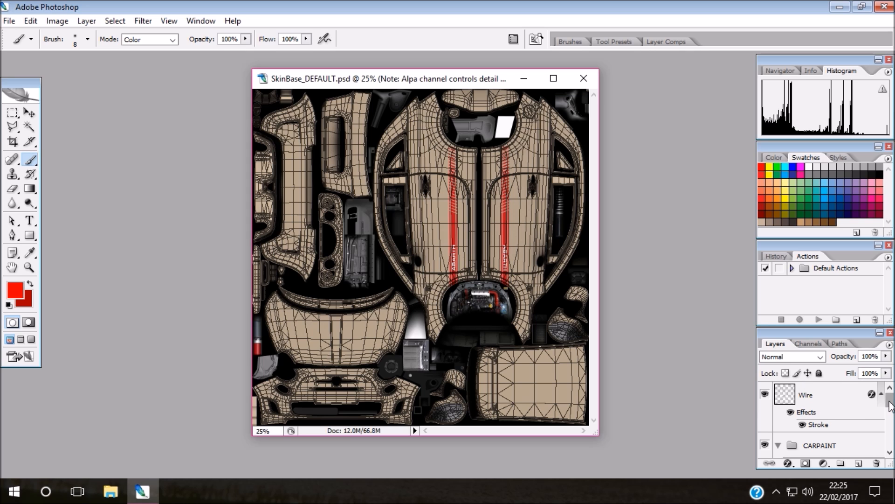
click(765, 394)
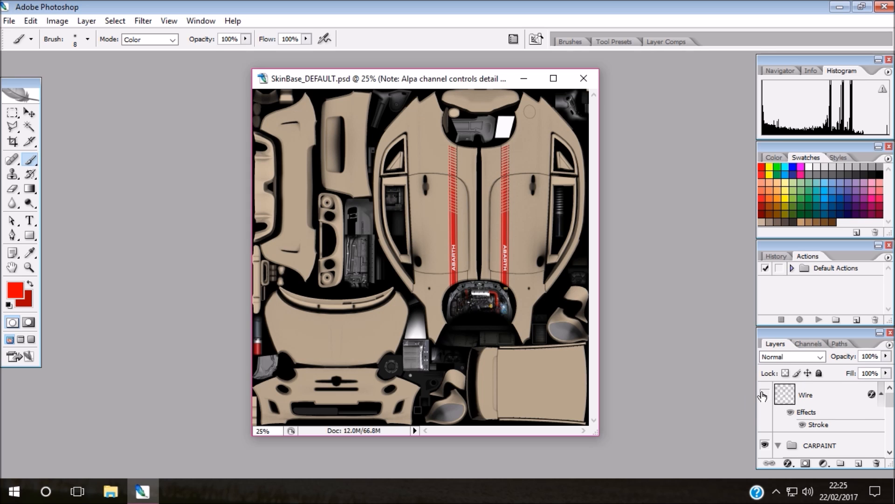
click(765, 395)
click(765, 395)
click(765, 396)
click(766, 397)
click(765, 396)
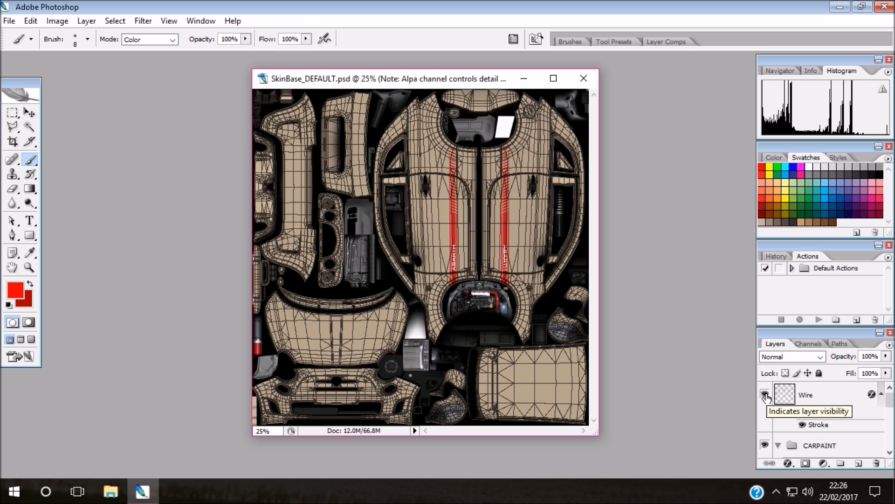
click(766, 395)
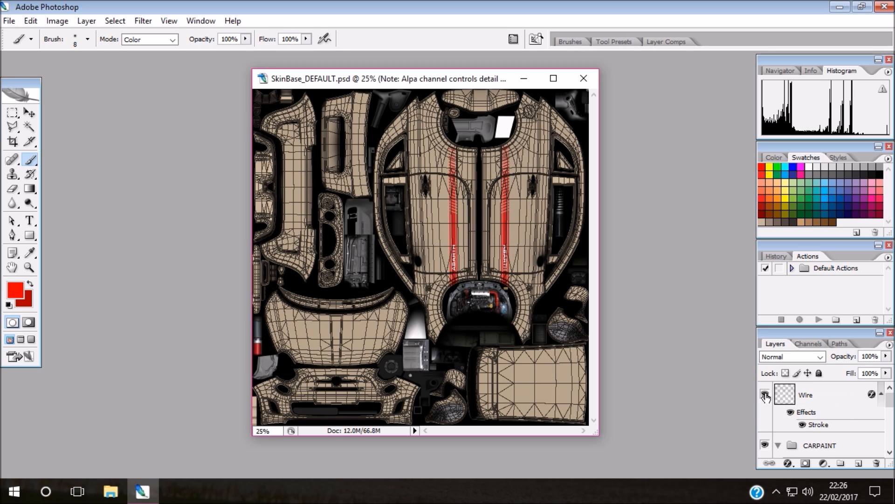
click(765, 395)
Select the Additional color layer and toggle its visibility on and off to see its effect on the skin.
drag(889, 406, 892, 448)
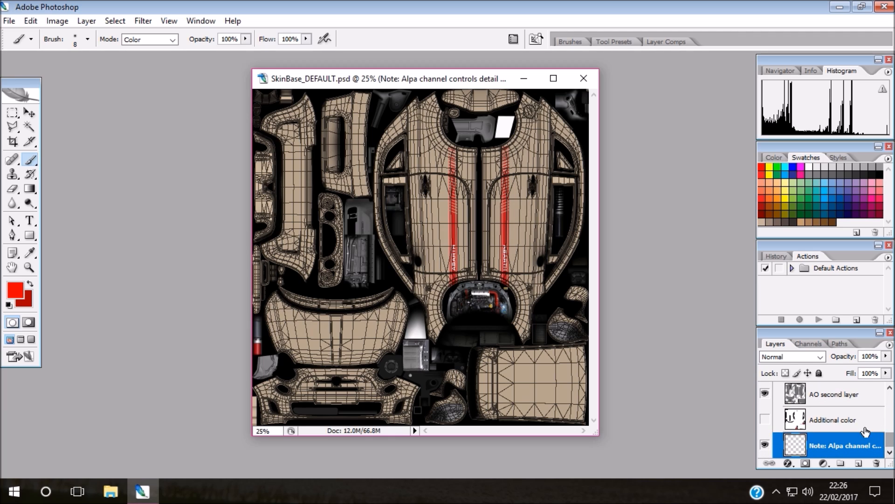
click(862, 427)
click(765, 420)
click(765, 421)
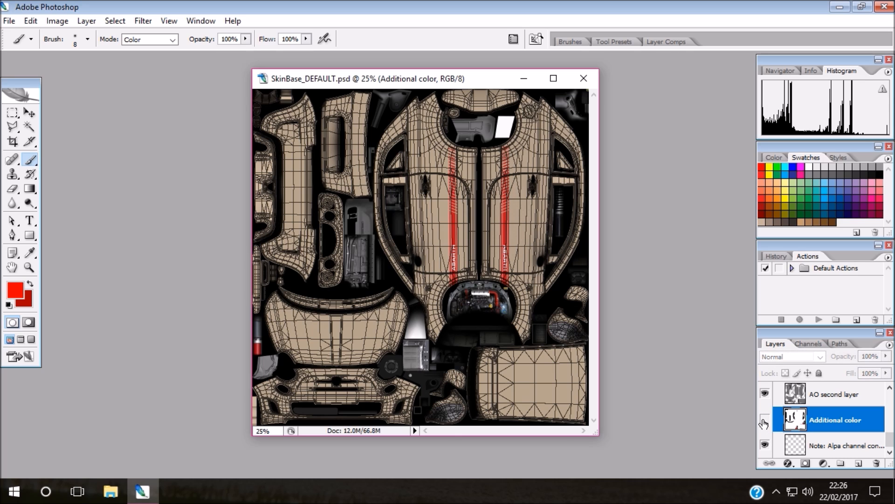
Select the Color base layer and toggle its visibility off and on to see which areas it colors.
drag(890, 443, 890, 433)
click(830, 423)
click(765, 422)
click(765, 422)
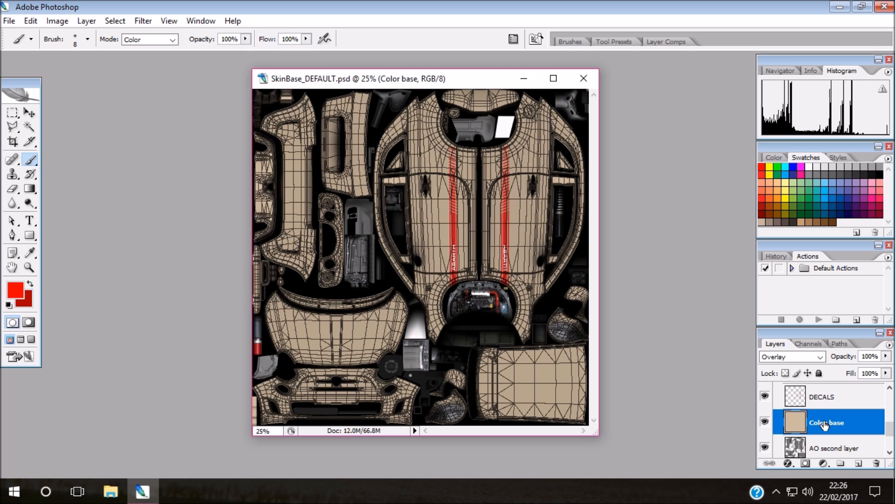
Select the DECALS layer and toggle its visibility repeatedly to see which graphics it holds, leaving it shown.
drag(890, 435, 891, 431)
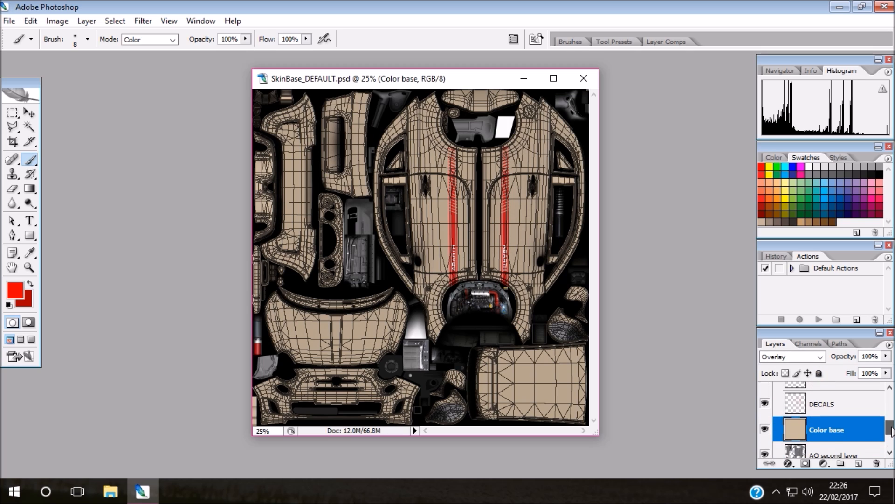
click(827, 406)
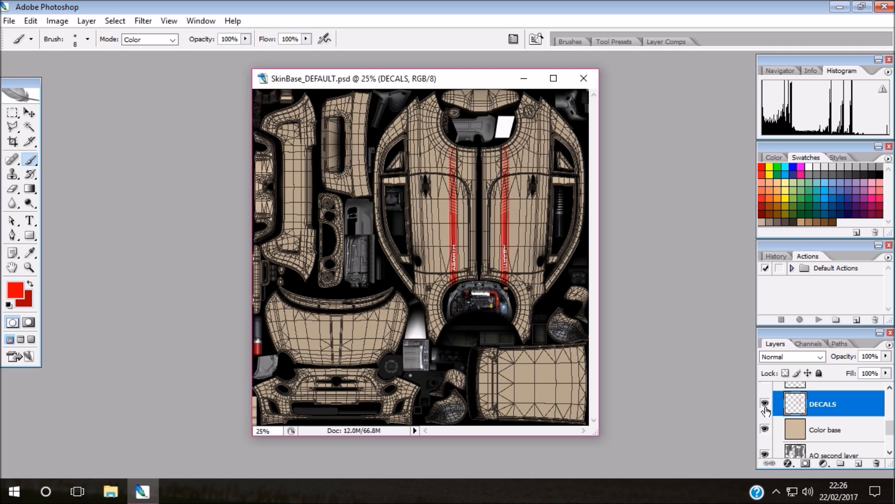
click(765, 404)
click(765, 404)
click(765, 404)
click(765, 404)
Paint the whole Color base layer with the green swatch color using a 2500 px brush.
click(832, 432)
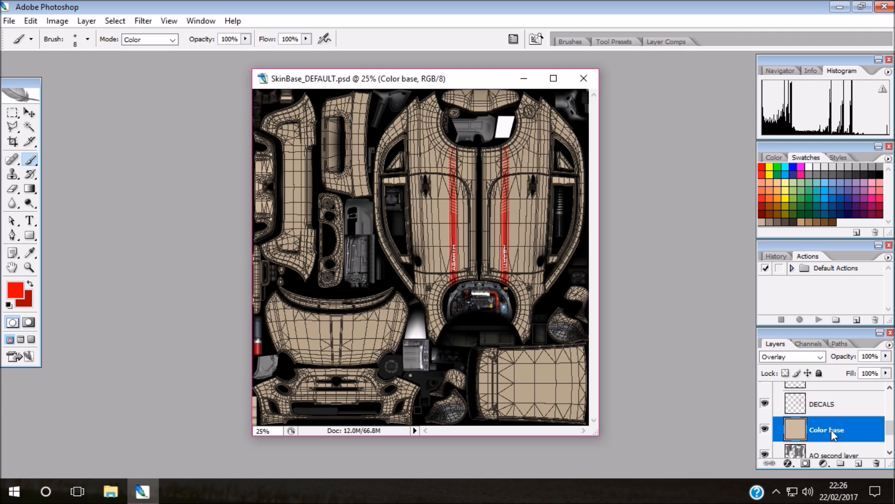
drag(892, 433, 892, 437)
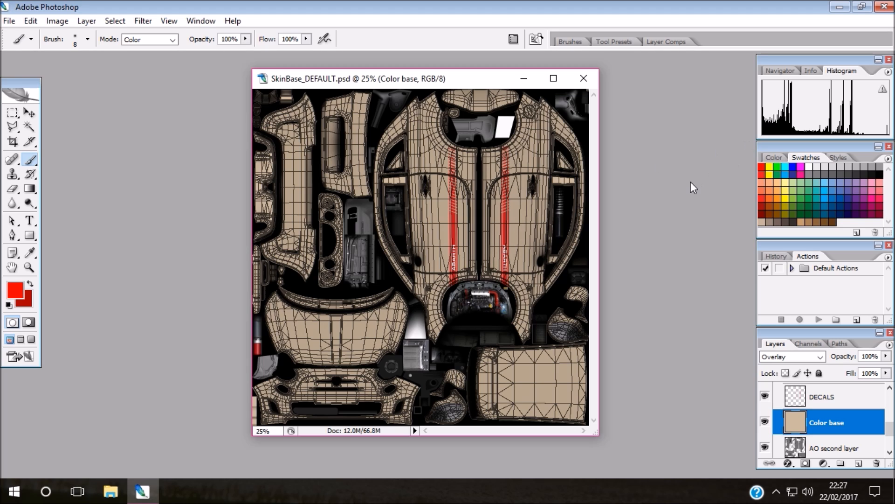
click(777, 166)
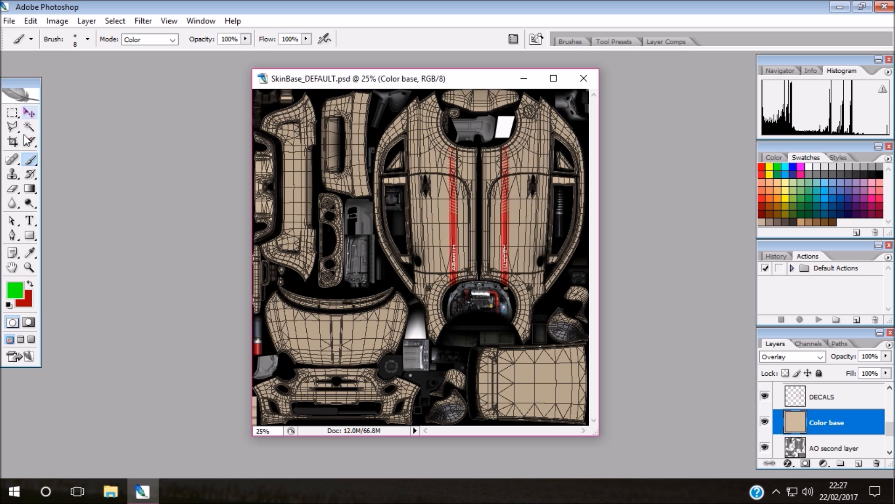
click(87, 39)
click(120, 76)
drag(120, 76, 176, 80)
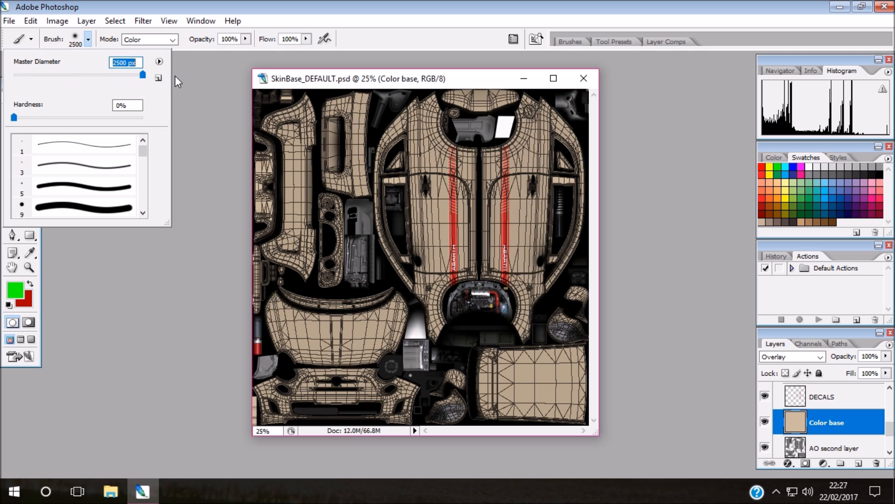
mouse_move(304, 150)
mouse_down()
mouse_move(471, 210)
mouse_move(401, 285)
mouse_move(466, 280)
mouse_move(443, 238)
mouse_move(452, 215)
mouse_up()
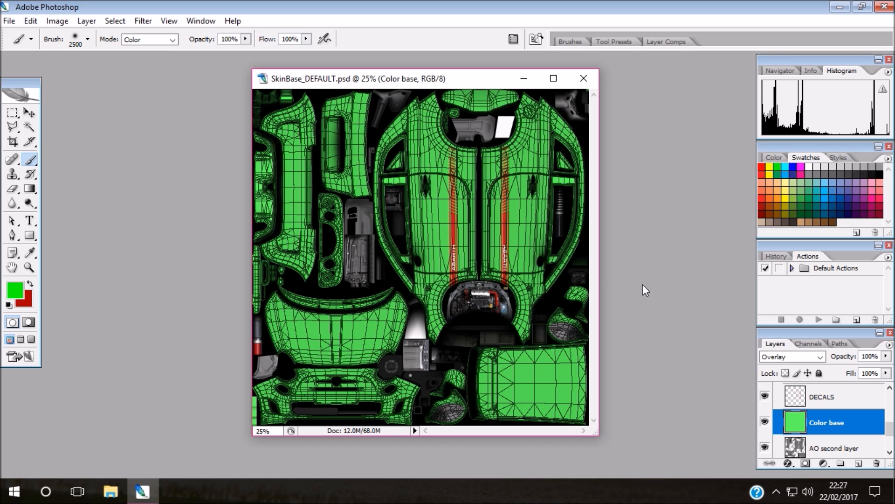
Toggle the visibility of the Mirrors layer off and back on to see what it affects.
mouse_move(893, 429)
mouse_down()
mouse_move(893, 412)
mouse_move(893, 422)
mouse_up()
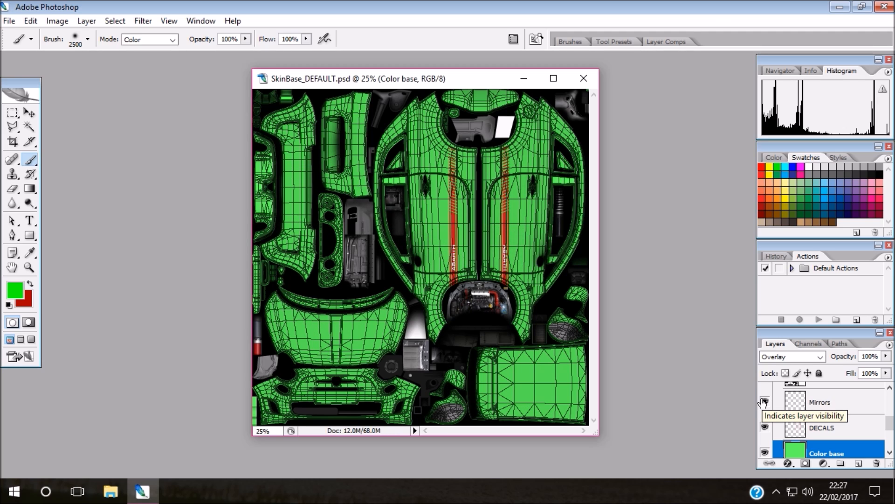
click(764, 402)
click(764, 402)
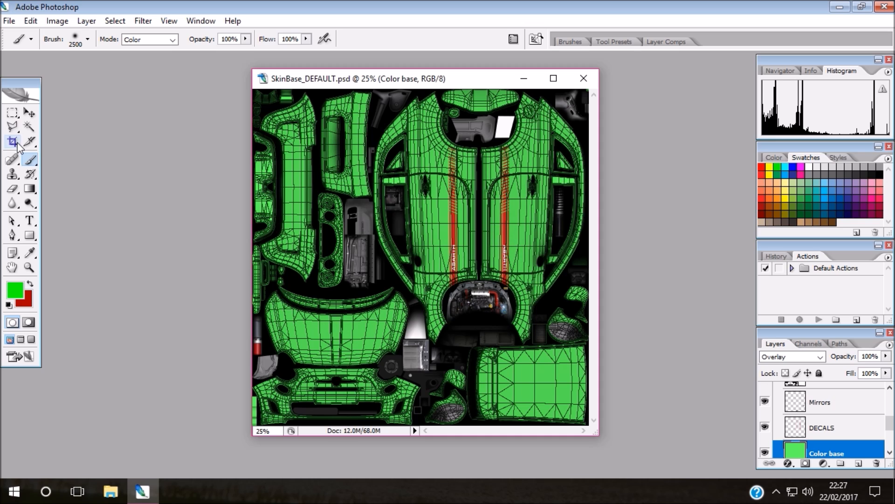
click(12, 128)
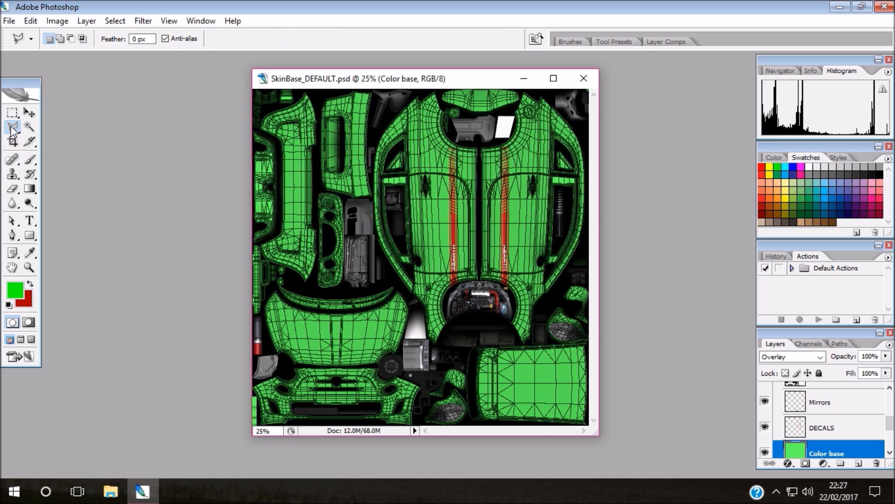
click(12, 128)
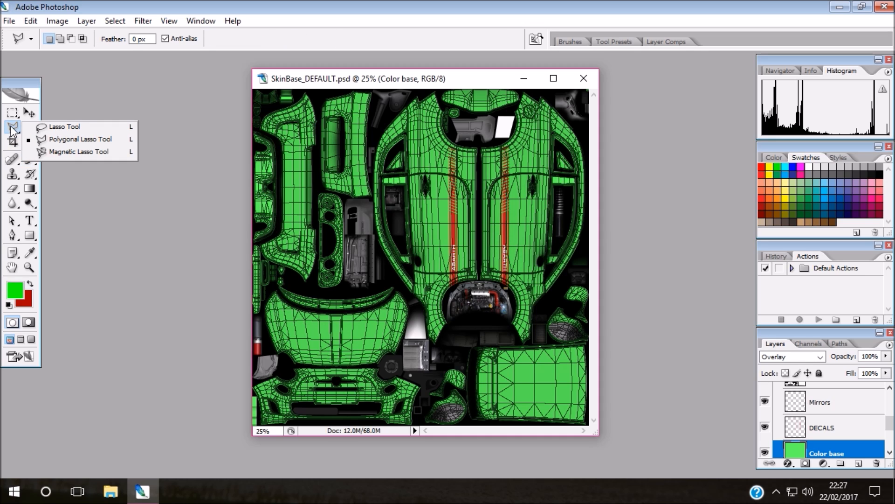
click(84, 139)
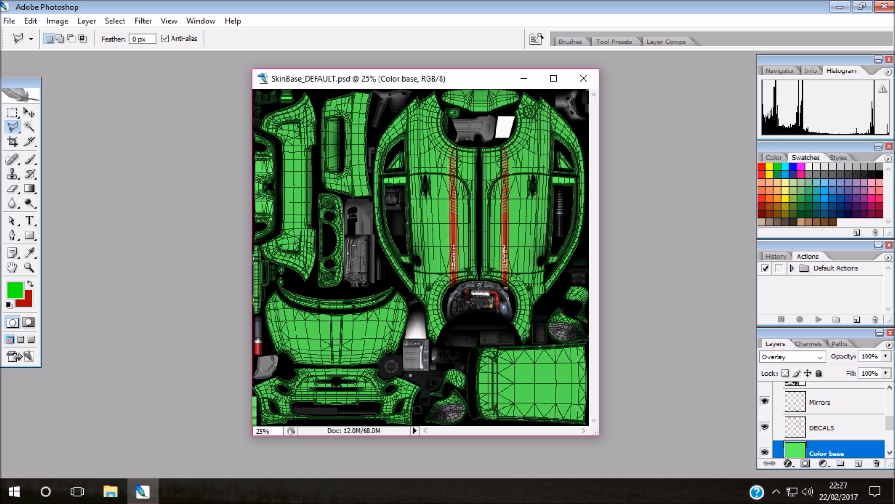
click(282, 362)
scroll(314, 364, up, 1)
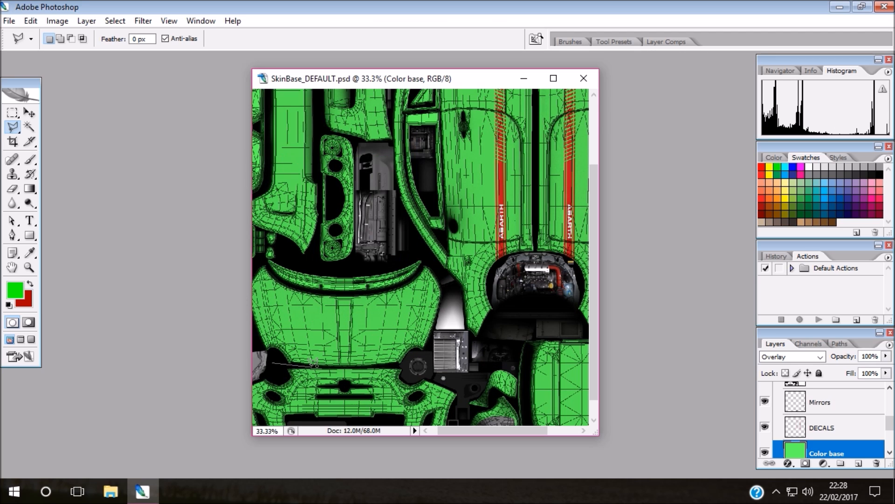
scroll(311, 367, up, 1)
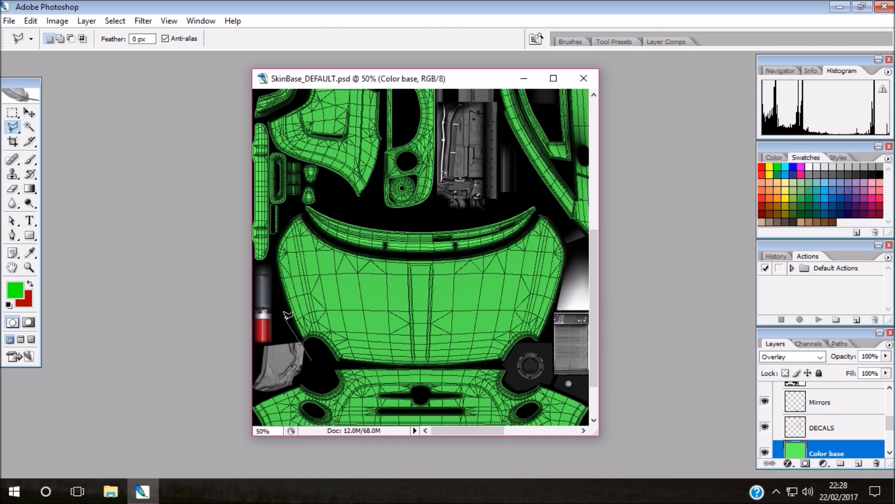
double_click(312, 353)
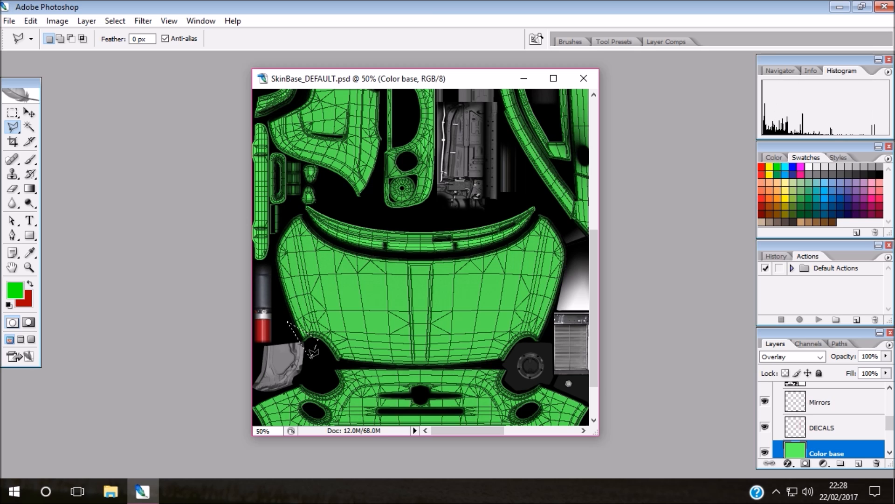
click(13, 112)
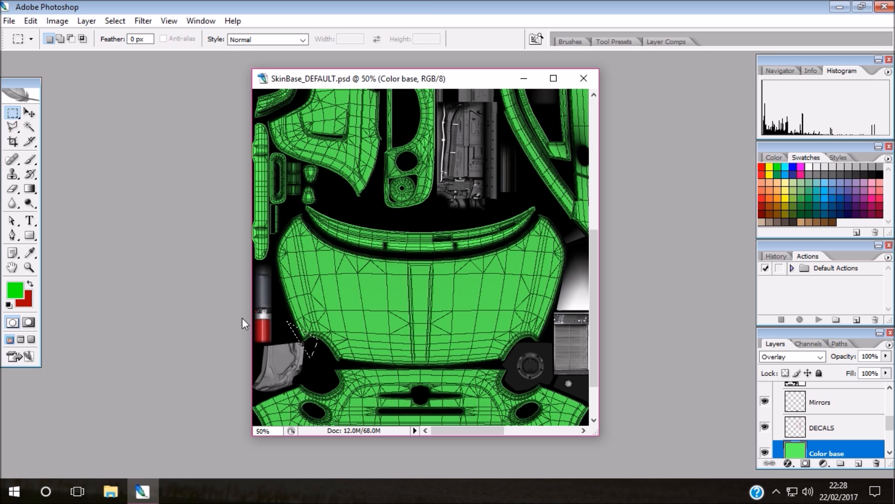
click(343, 368)
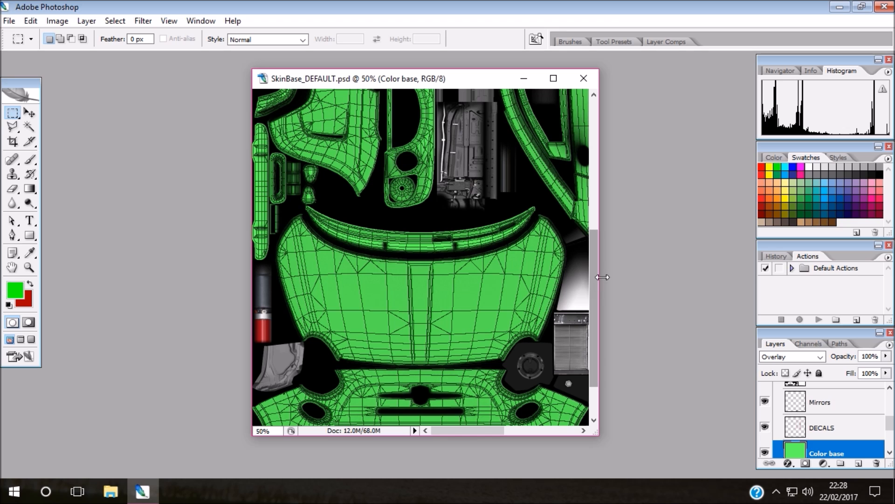
Maximize the document window and outline the whole front bumper with a closed Polygonal Lasso selection.
drag(600, 279, 729, 282)
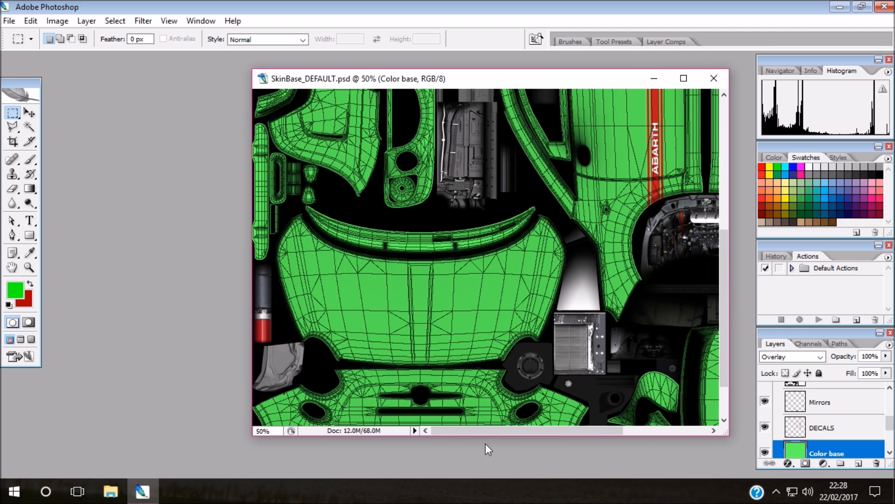
click(684, 78)
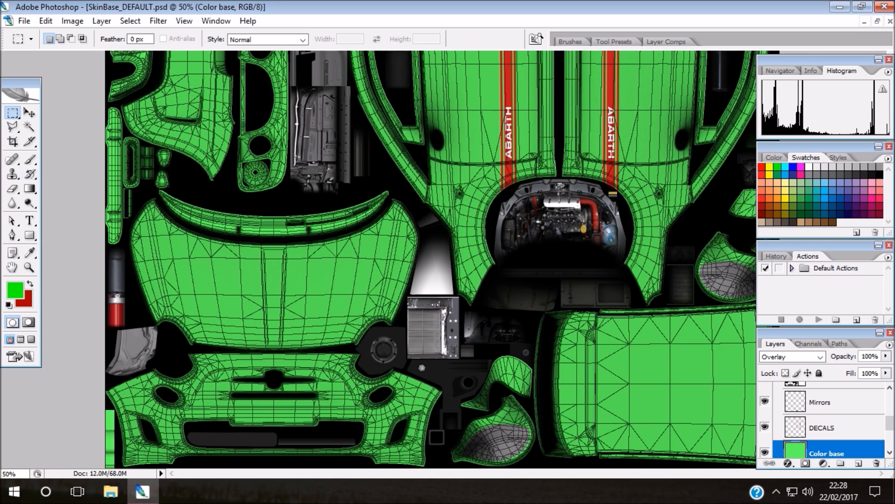
drag(15, 132, 74, 139)
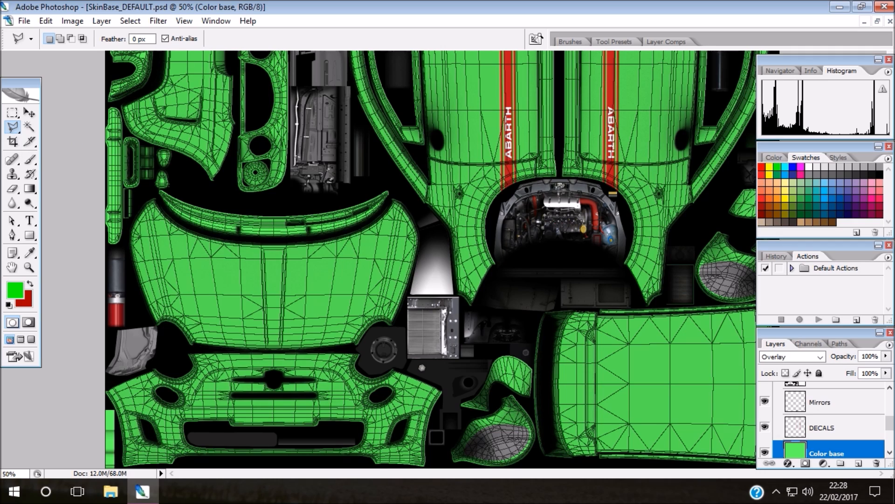
click(105, 386)
click(172, 359)
click(191, 346)
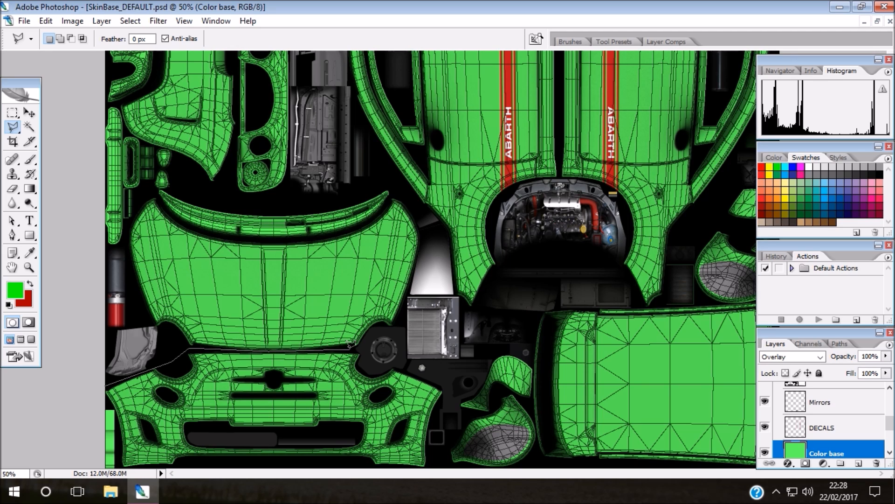
click(363, 350)
click(451, 388)
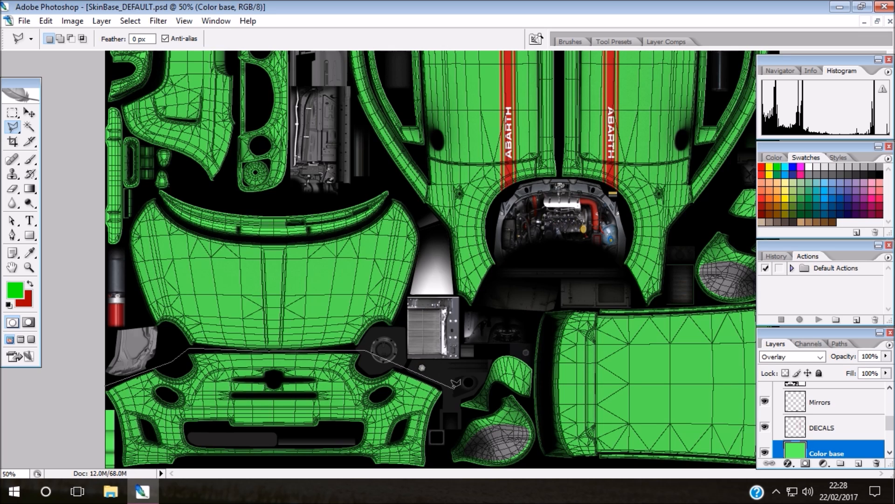
click(428, 466)
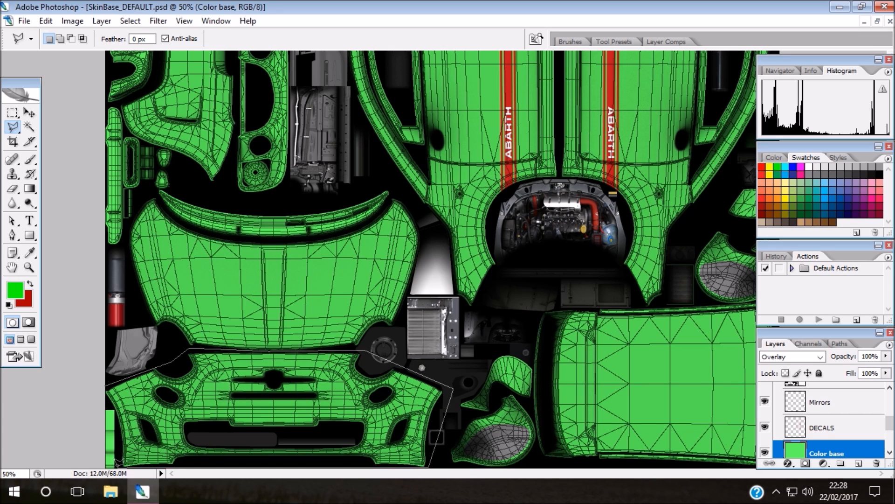
click(117, 464)
click(109, 382)
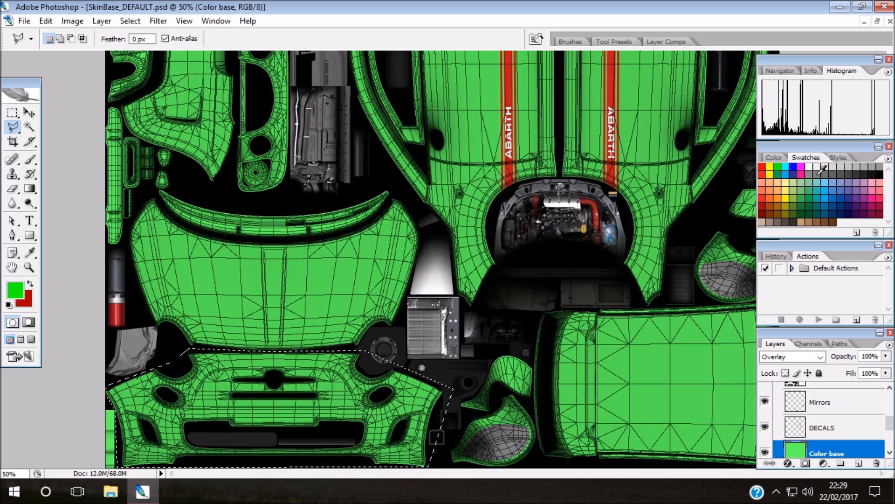
Choose the red swatch and paint the selected front bumper on the Color base layer with the 2500 px brush.
click(762, 169)
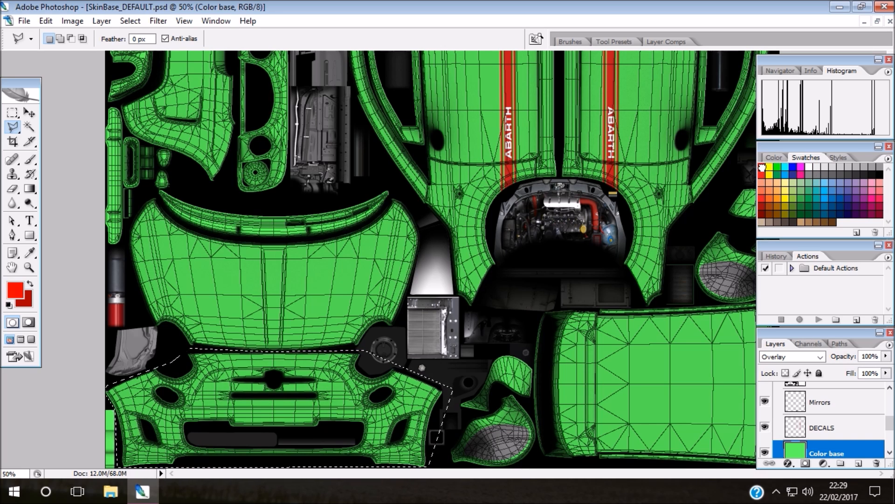
click(29, 160)
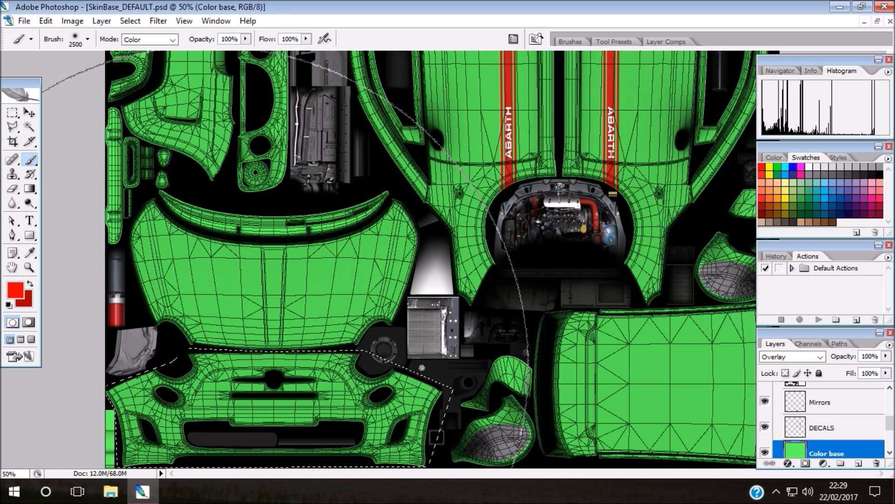
click(201, 385)
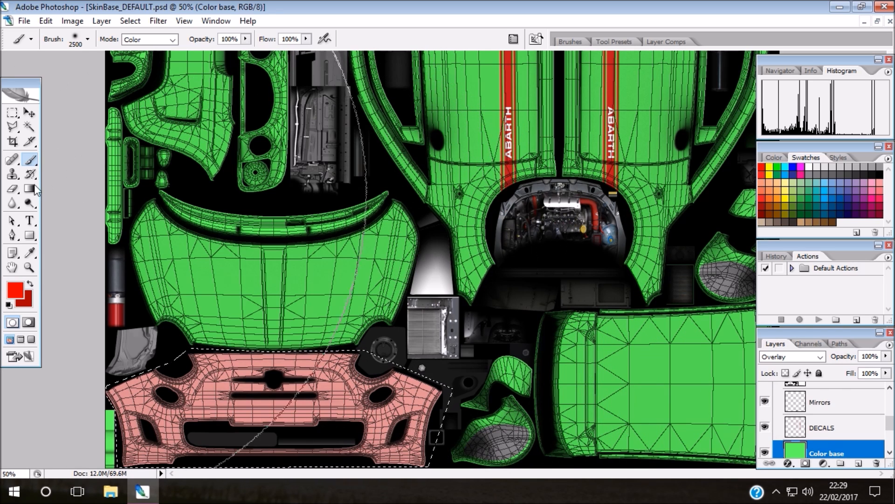
Erase the color inside the front bumper selection with a 486 px eraser and repaint the area red with the brush.
click(12, 188)
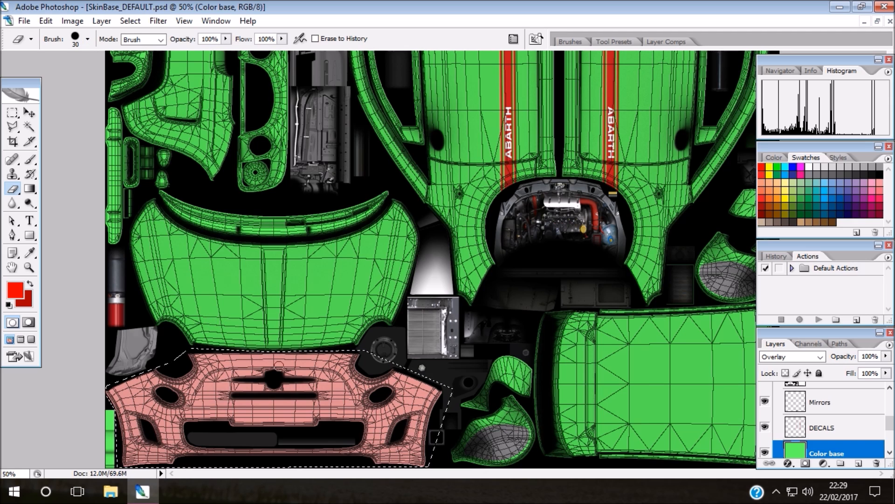
click(88, 40)
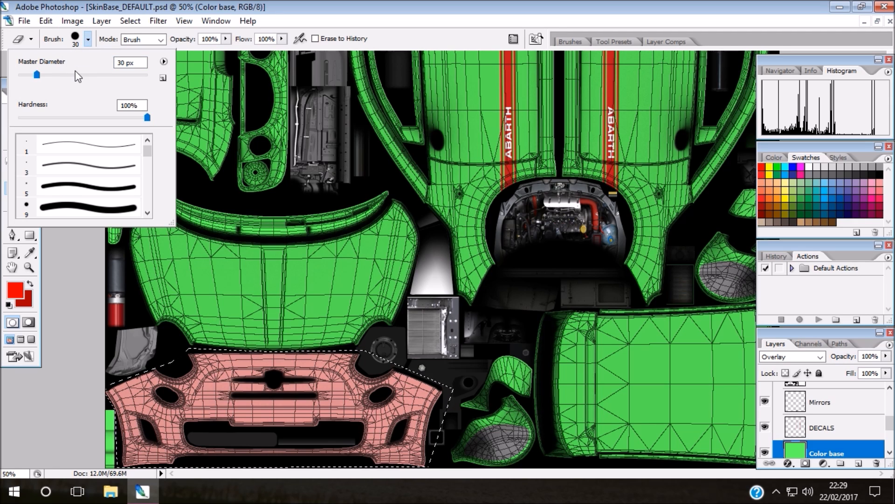
click(133, 75)
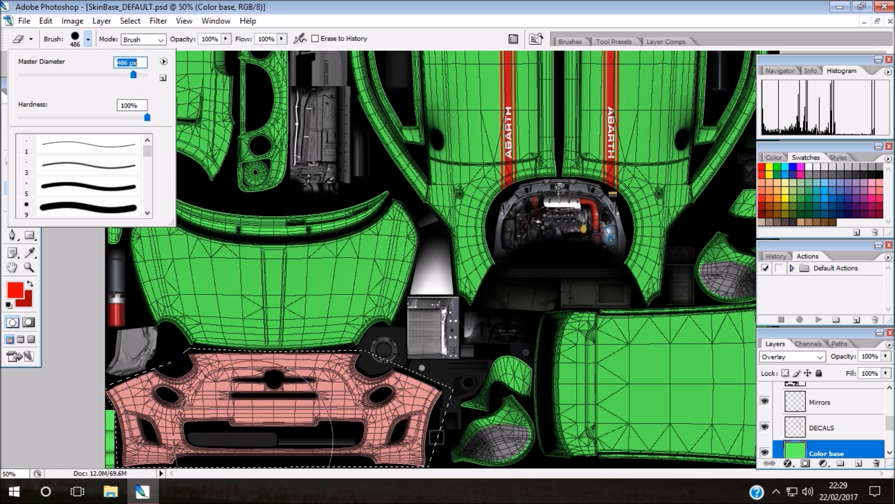
click(253, 440)
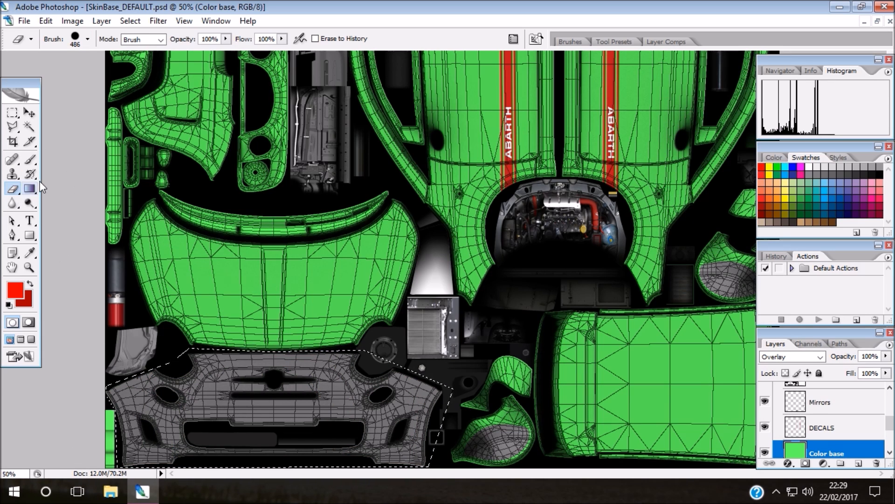
click(30, 159)
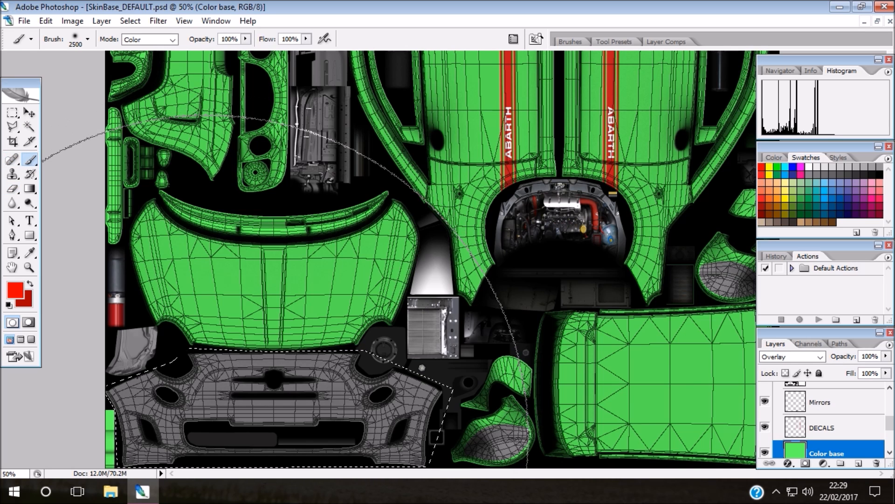
click(224, 396)
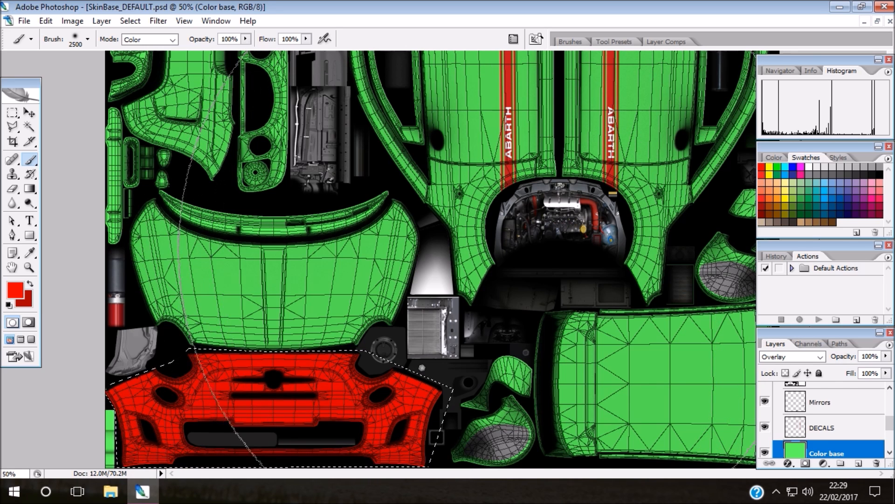
Outline the recessed inner panel of the large bracket-shaped body part with a closed Polygonal Lasso selection.
scroll(396, 335, up, 3)
scroll(369, 261, up, 3)
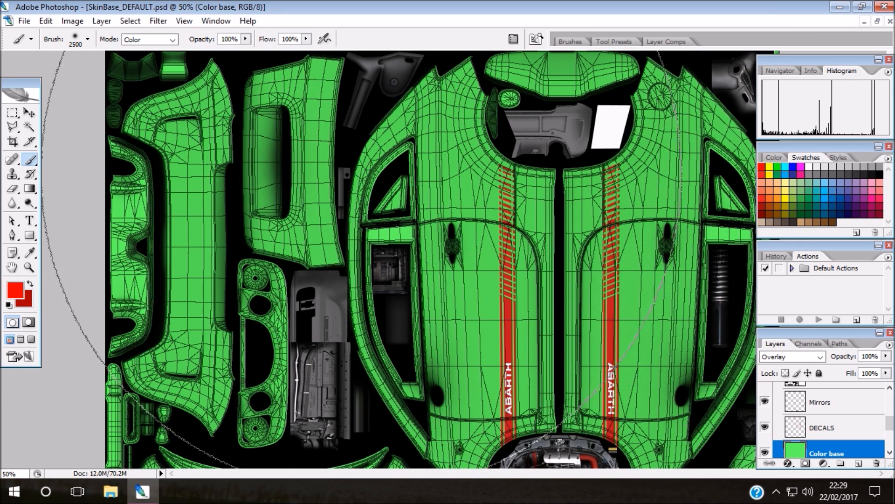
click(13, 128)
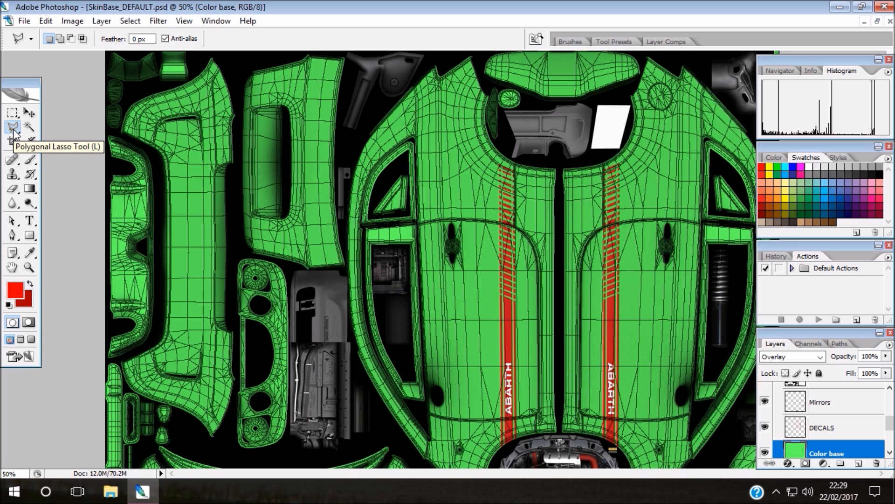
right_click(14, 128)
click(63, 141)
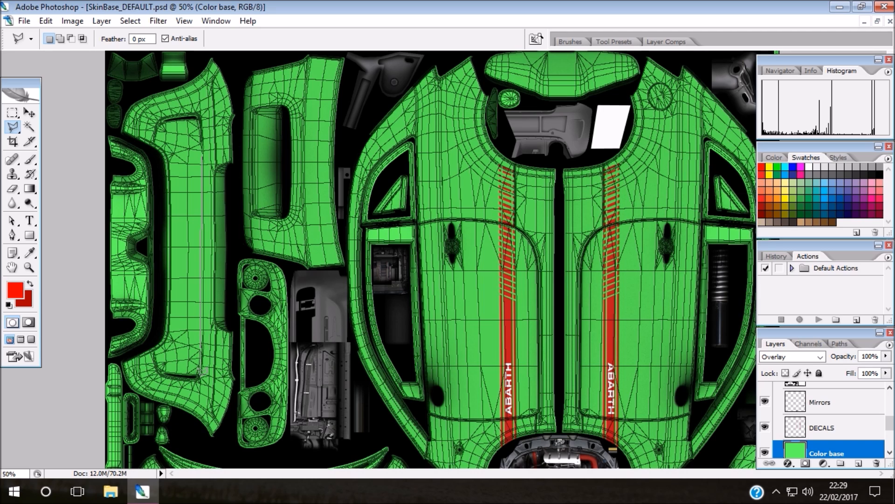
click(199, 377)
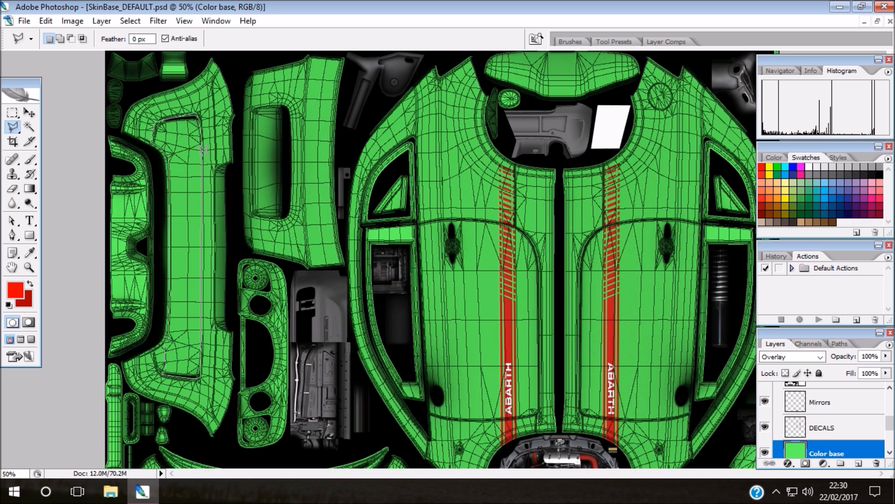
click(202, 118)
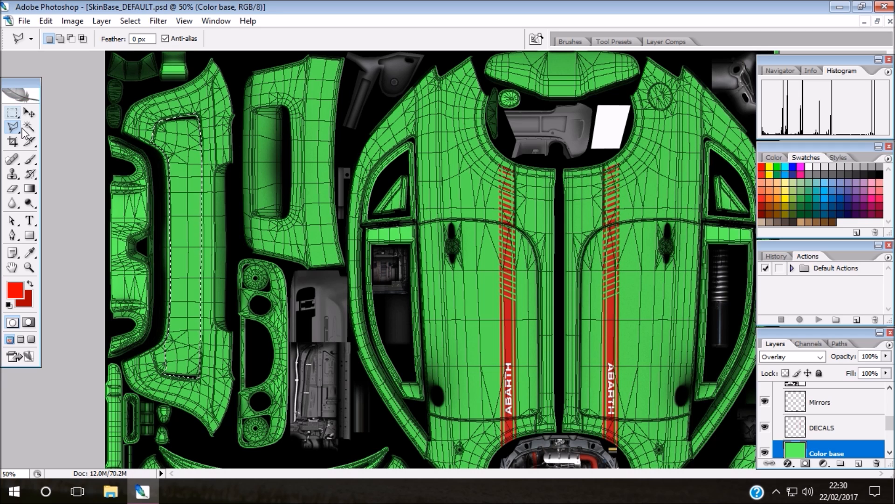
Erase the green inside the selected inner panel and paint it red with the 2500 px brush.
click(12, 189)
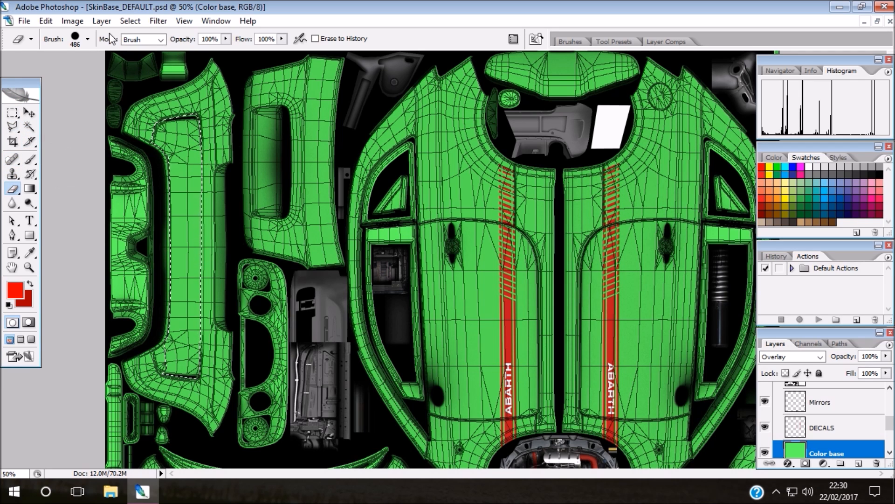
drag(112, 117, 120, 320)
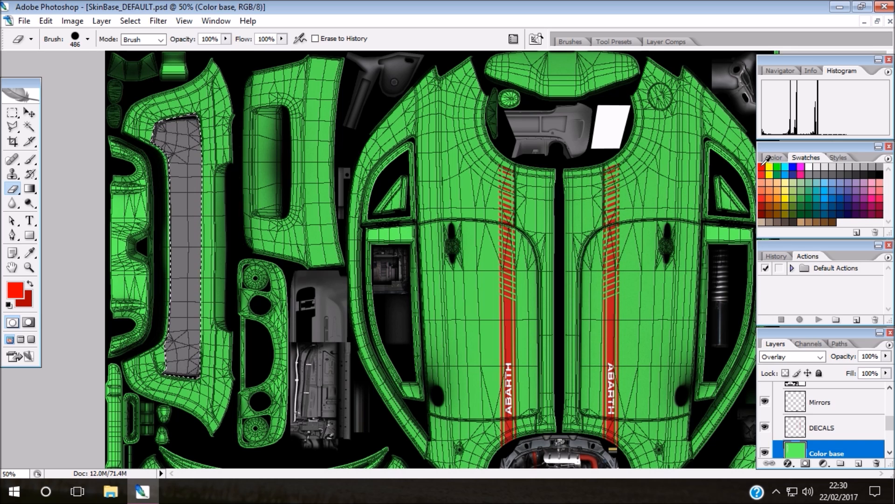
click(30, 159)
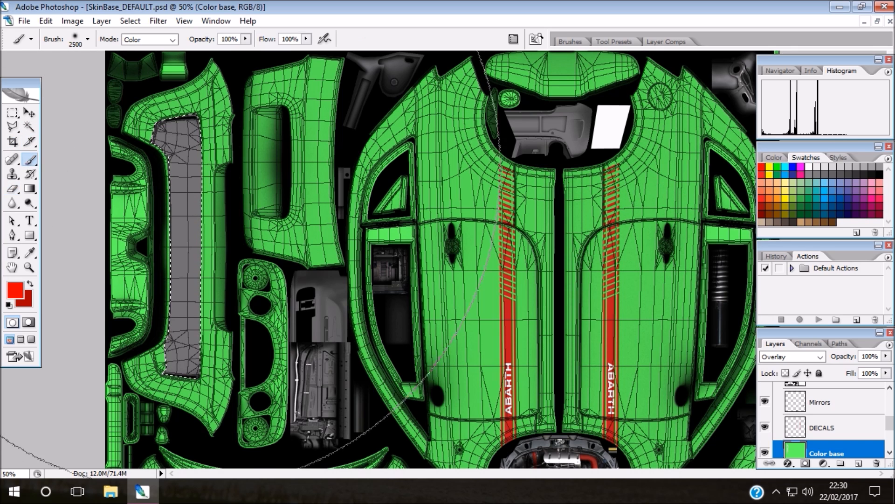
click(186, 171)
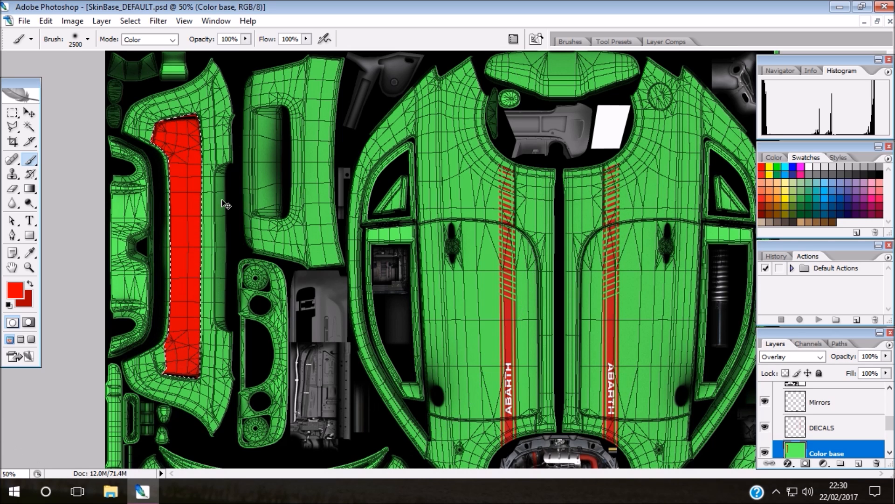
Clear the selection around the red inner panel of the bracket-shaped part.
key(ctrl+minus)
key(ctrl+minus)
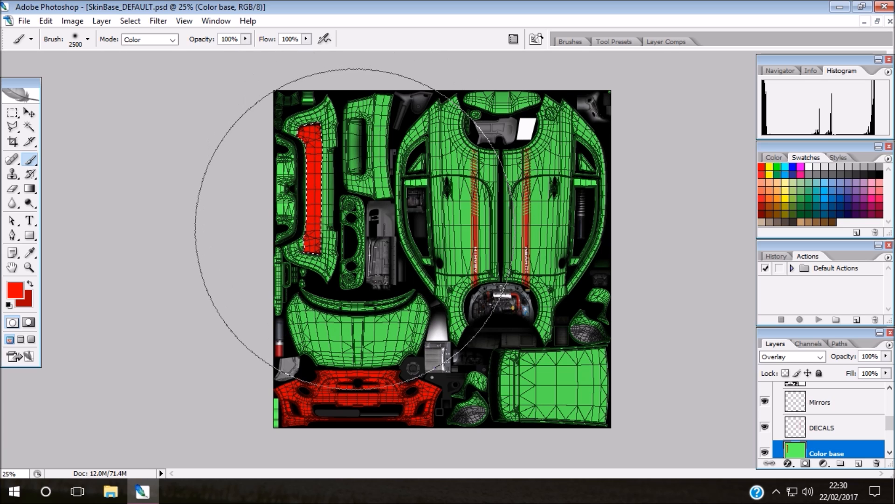
click(12, 113)
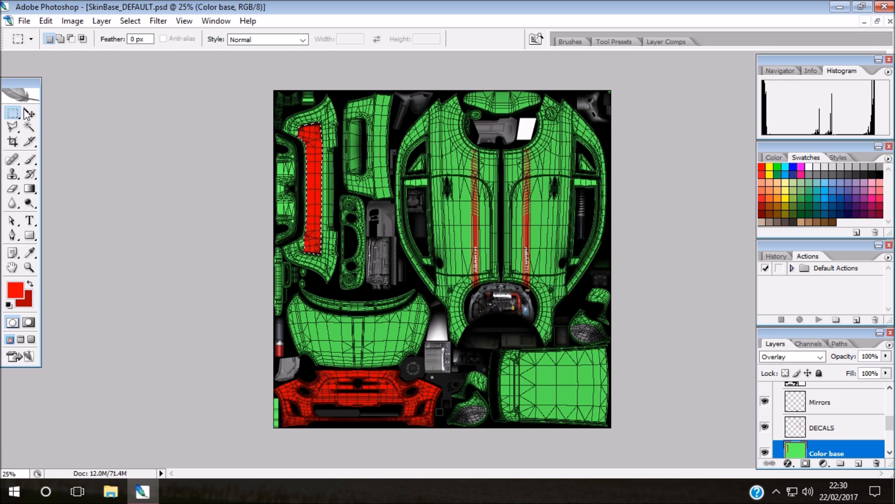
key(ctrl+d)
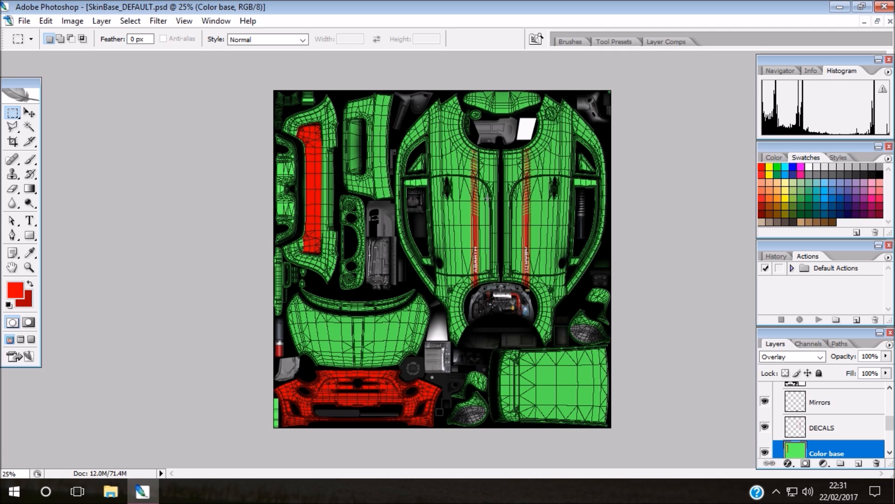
Collapse and expand the CARPAINT group and look through the layers it contains.
mouse_move(893, 428)
mouse_down()
mouse_move(890, 399)
mouse_move(890, 408)
mouse_up()
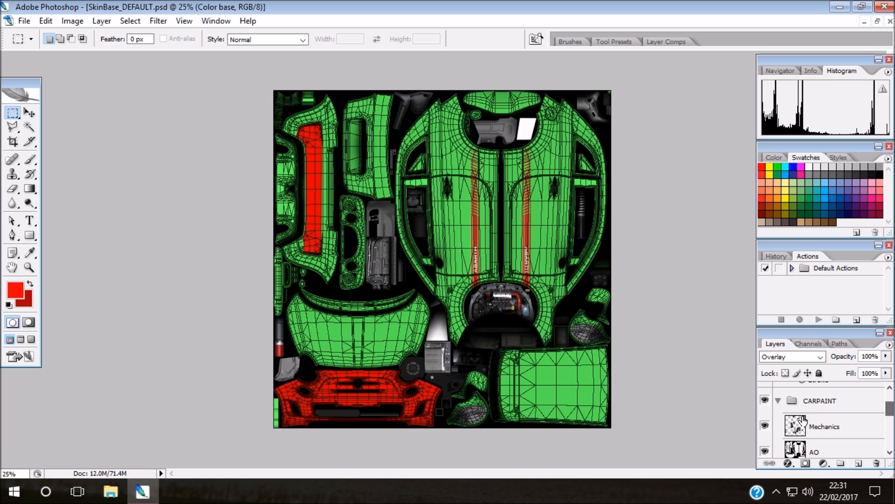
click(778, 405)
click(778, 401)
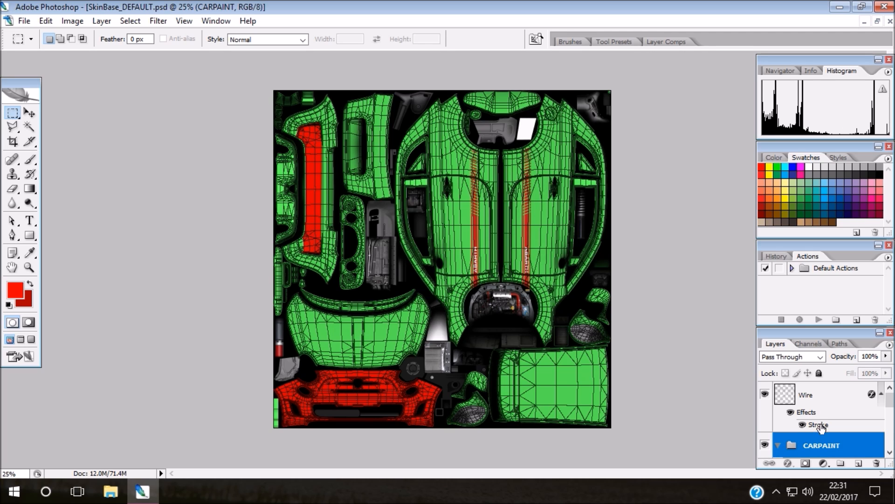
click(780, 447)
scroll(830, 422, down, 3)
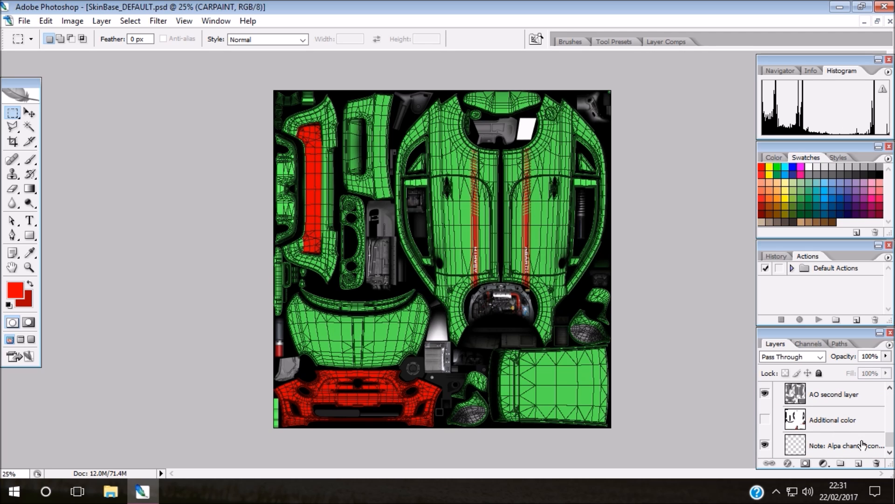
scroll(834, 450, up, 2)
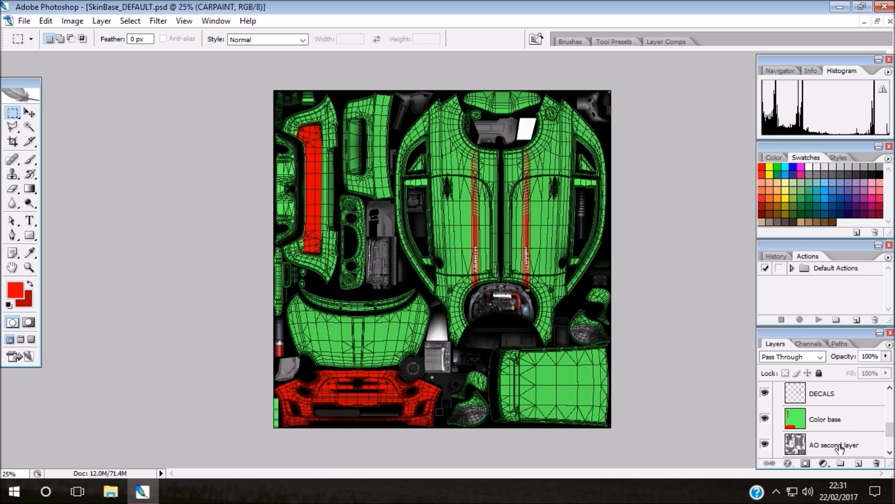
scroll(837, 429, up, 2)
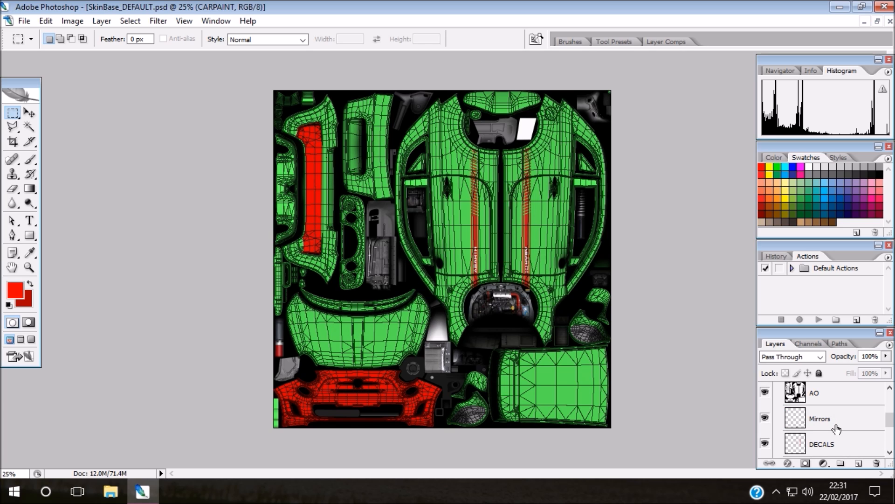
scroll(837, 429, up, 2)
scroll(837, 429, down, 2)
Select the Mirrors layer and switch its visibility off and on to check what it affects.
click(835, 425)
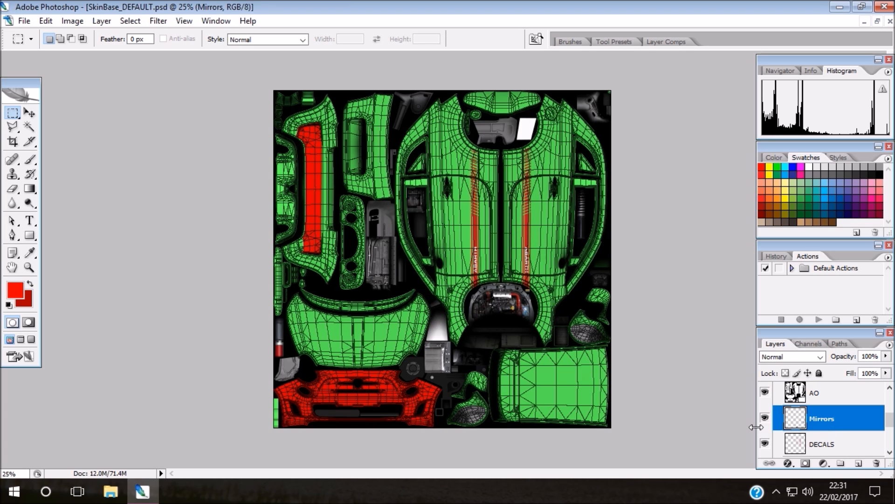
click(765, 419)
click(764, 419)
click(764, 419)
click(764, 419)
click(765, 419)
click(765, 419)
Try painting red across the template on the Mirrors layer with the 2500 px brush, and undo the stroke.
click(30, 159)
drag(452, 326, 468, 328)
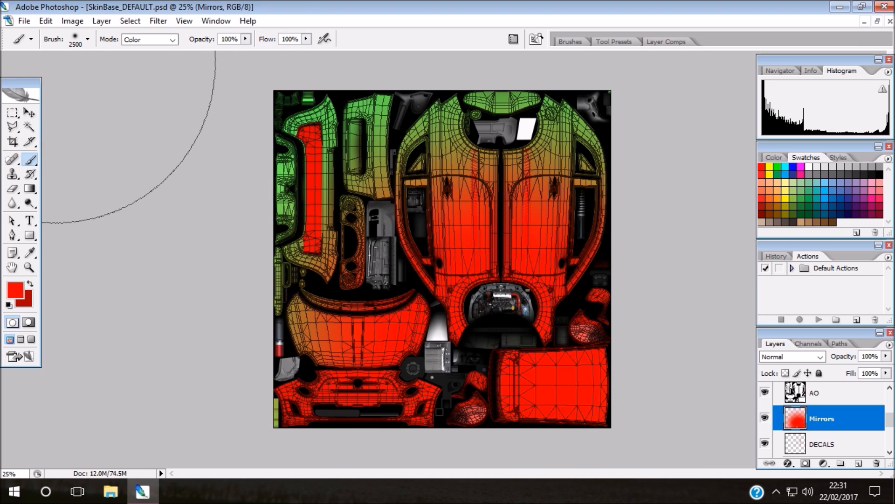
click(46, 20)
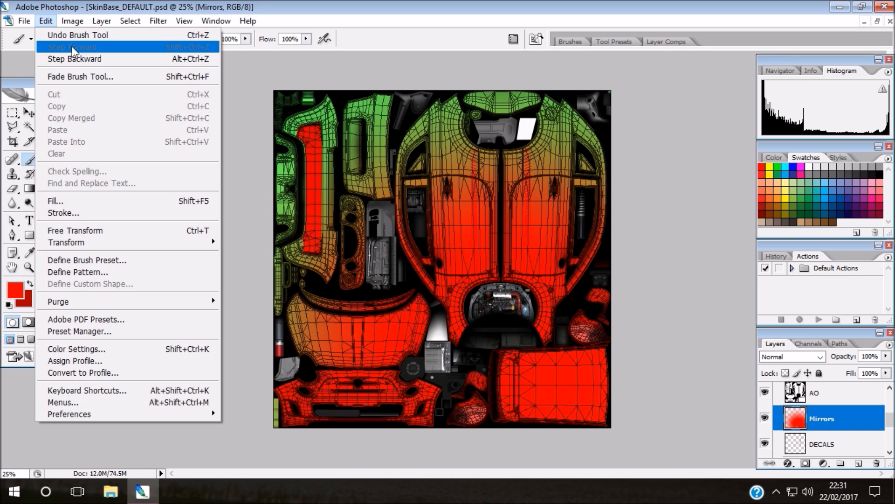
click(75, 36)
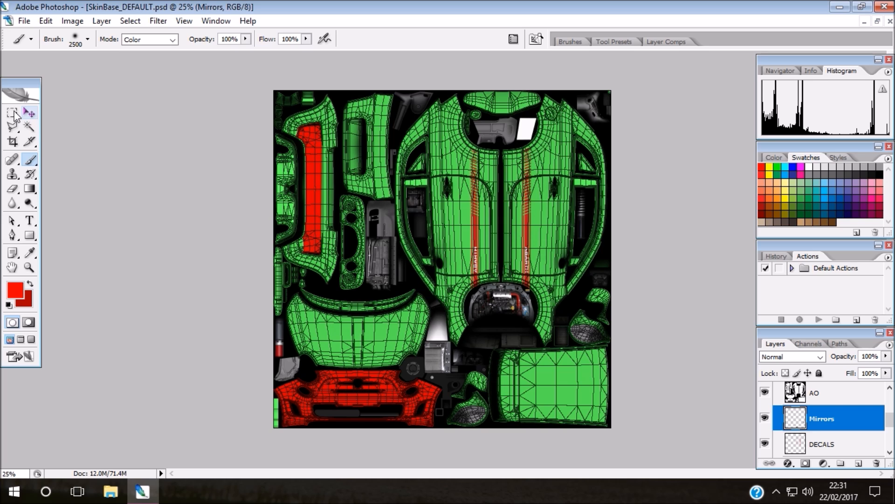
Open the dhracing logo PSD file from the Saved Pictures folder inside Pictures.
click(30, 114)
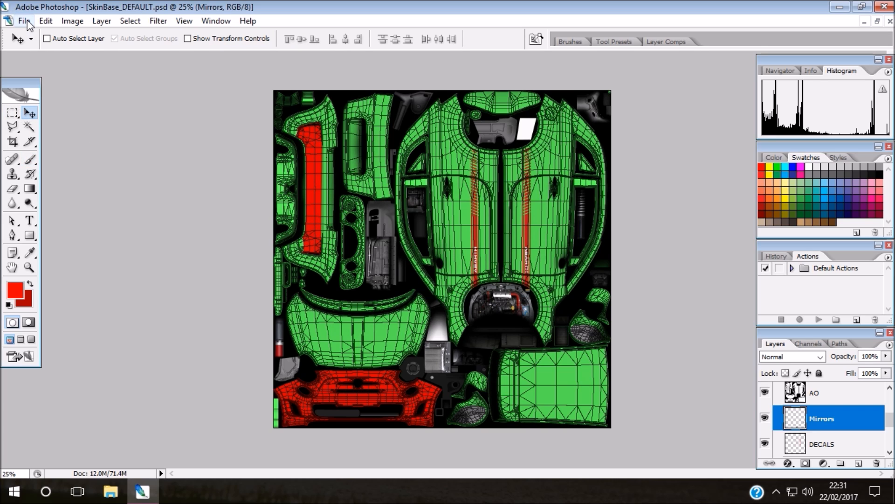
click(25, 21)
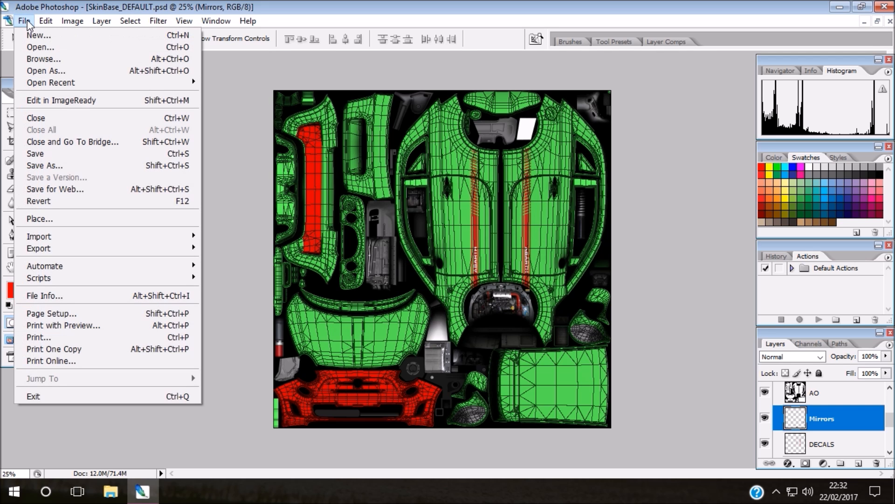
click(46, 47)
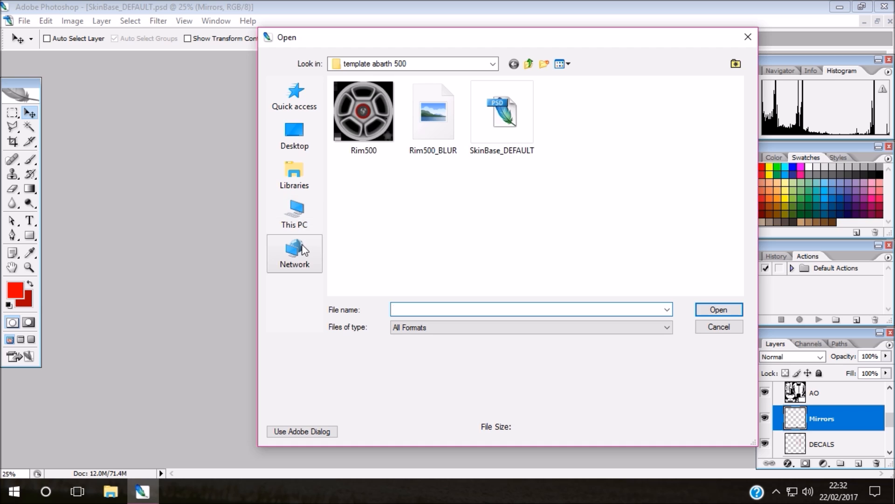
click(298, 219)
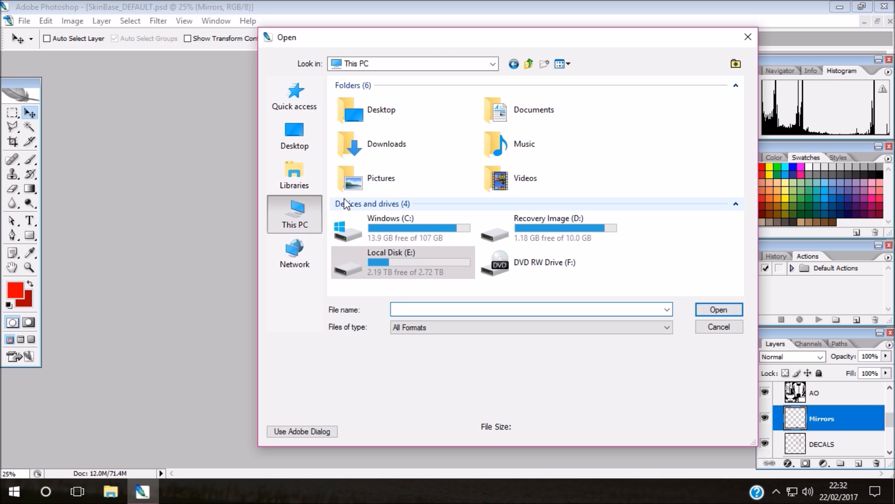
double_click(512, 117)
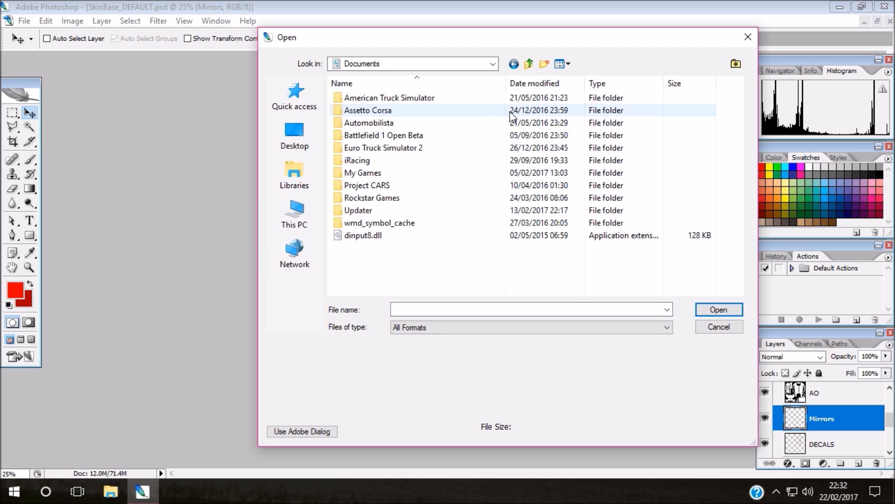
click(401, 113)
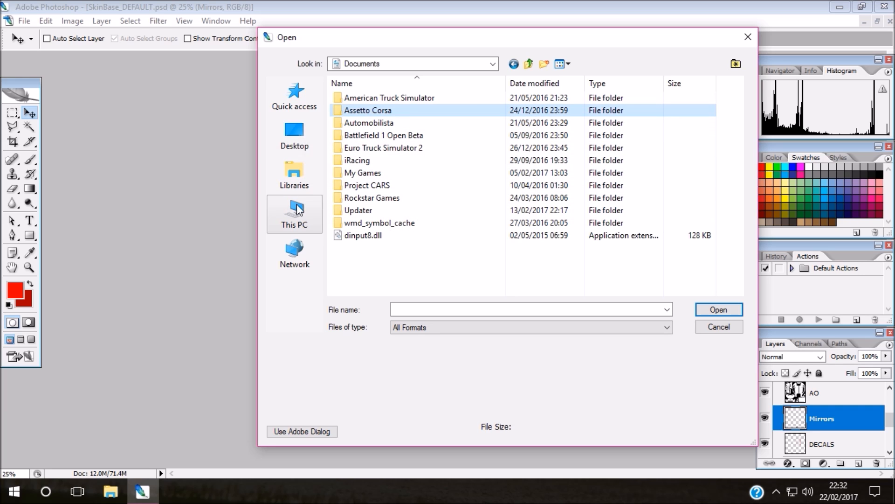
click(514, 64)
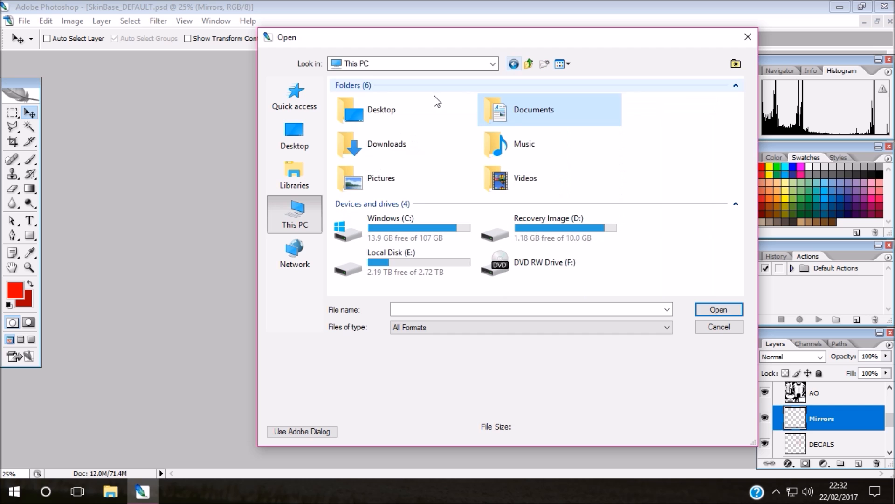
double_click(412, 184)
double_click(442, 136)
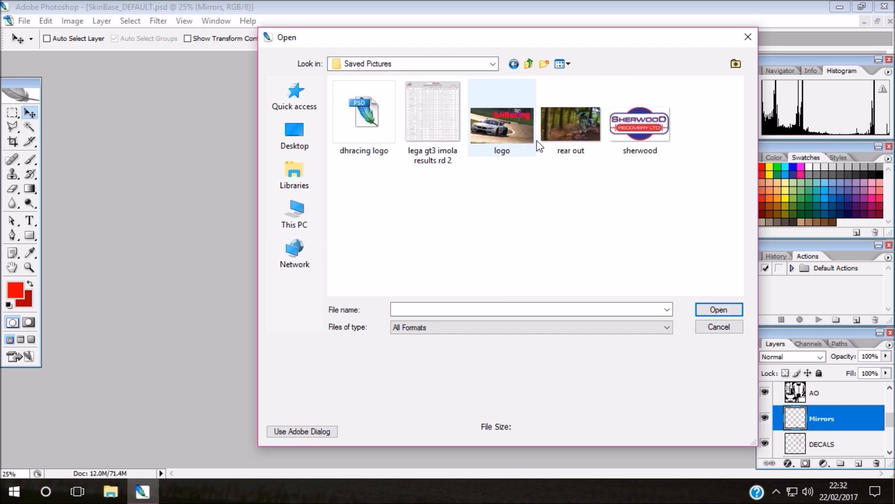
click(377, 135)
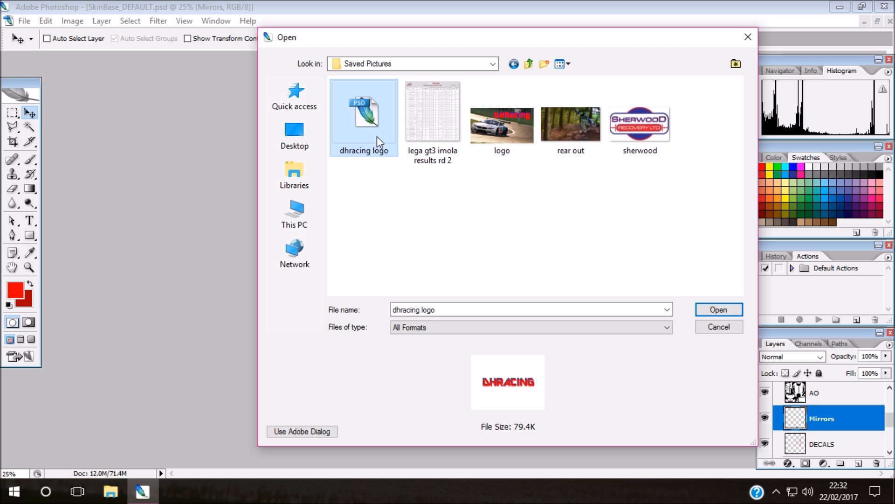
click(716, 309)
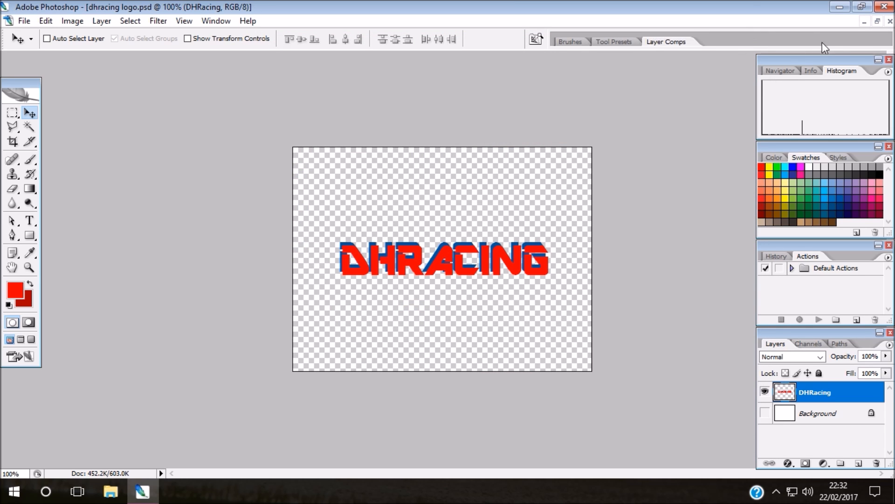
Arrange the logo and template windows side by side and copy the DHRacing logo onto the bonnet of SkinBase_DEFAULT.
click(877, 22)
drag(271, 69, 186, 62)
click(395, 77)
drag(395, 77, 403, 69)
click(178, 64)
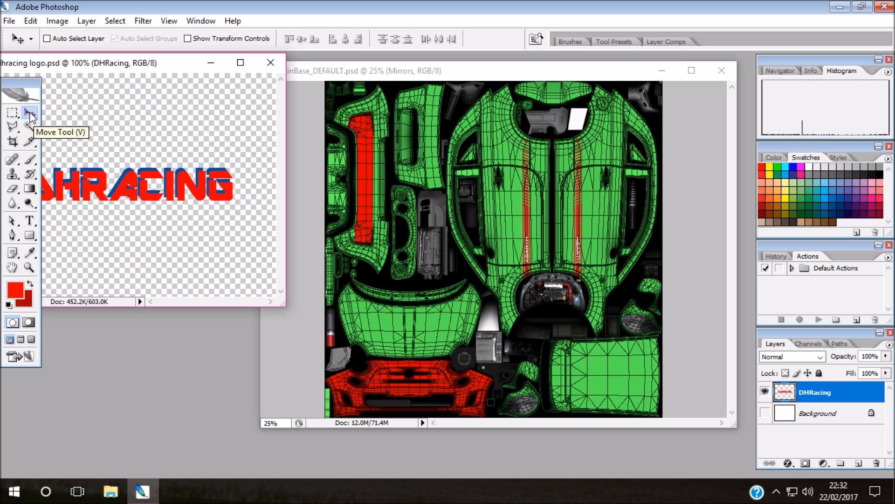
drag(96, 180, 436, 331)
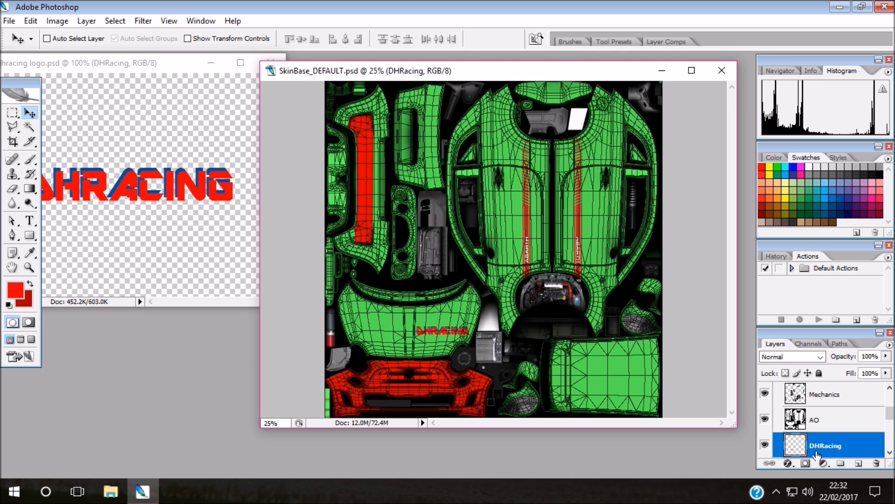
Move the DHRacing layer above the Wire layer, and from there down between DECALS and Color base.
mouse_move(893, 414)
mouse_down()
mouse_move(893, 448)
mouse_move(894, 414)
mouse_move(893, 424)
mouse_move(852, 377)
mouse_move(848, 394)
mouse_move(846, 378)
mouse_move(841, 437)
mouse_up()
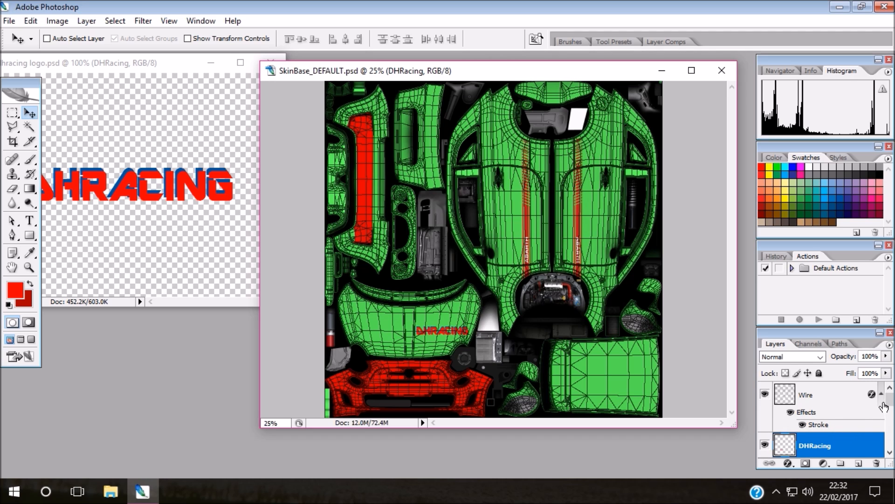
drag(890, 400, 890, 408)
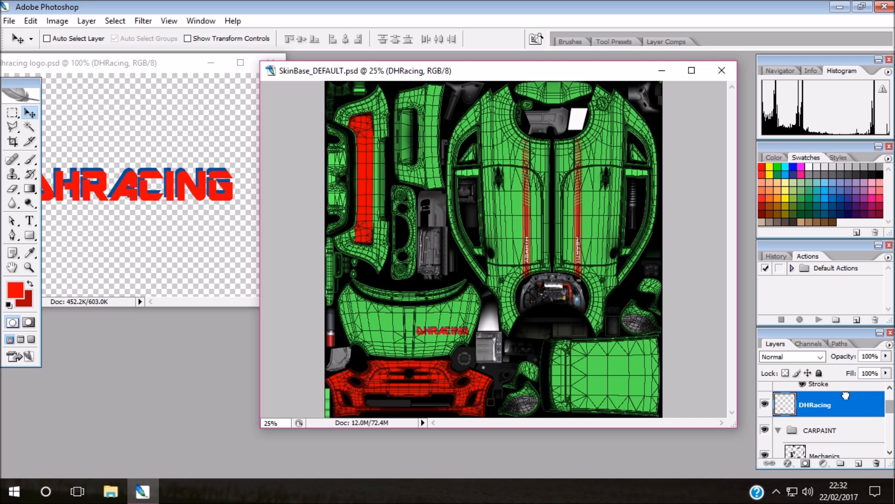
scroll(847, 411, up, 2)
drag(832, 385, 832, 390)
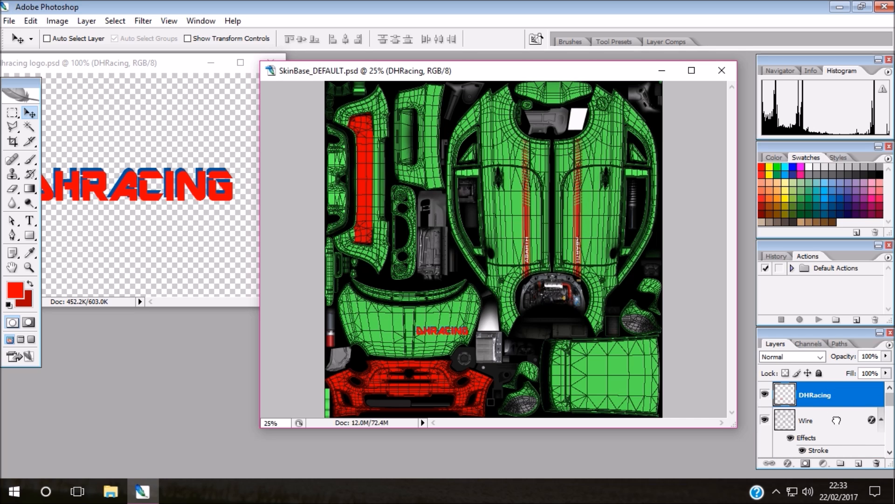
scroll(835, 464, down, 3)
drag(829, 469, 829, 441)
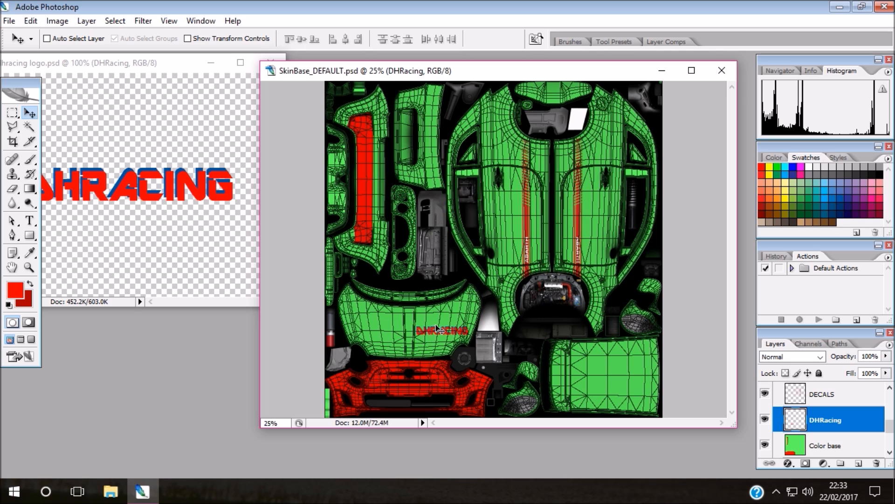
Center the DHRacing logo on the bonnet and place its layer between AO and Mirrors.
drag(448, 329, 414, 330)
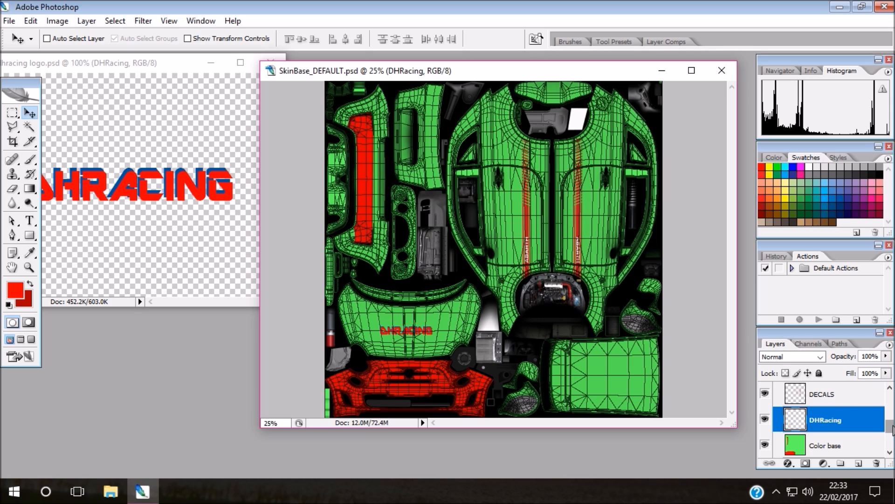
drag(890, 427, 844, 411)
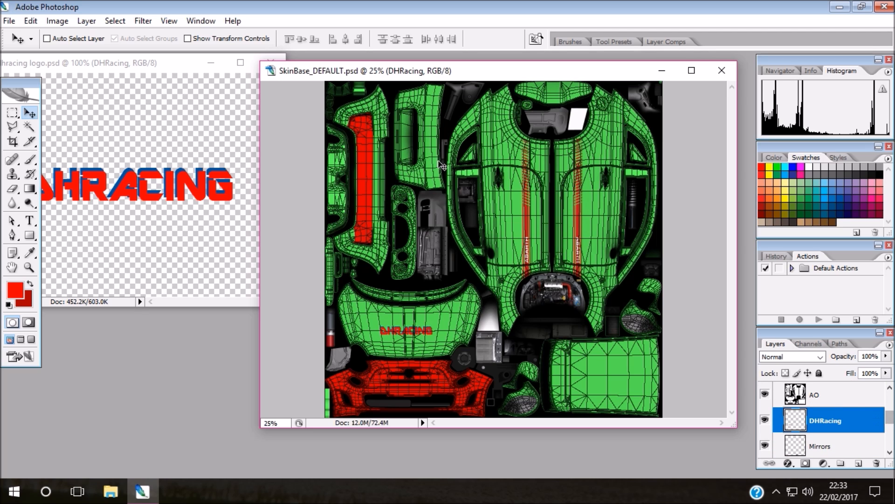
Close the dhracing logo document and shift the logo slightly up and to the right on the bonnet.
drag(156, 63, 95, 75)
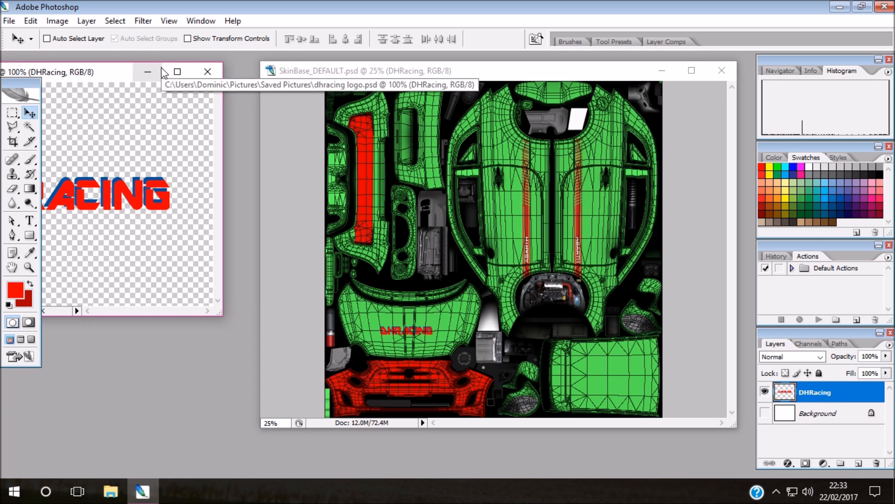
click(208, 75)
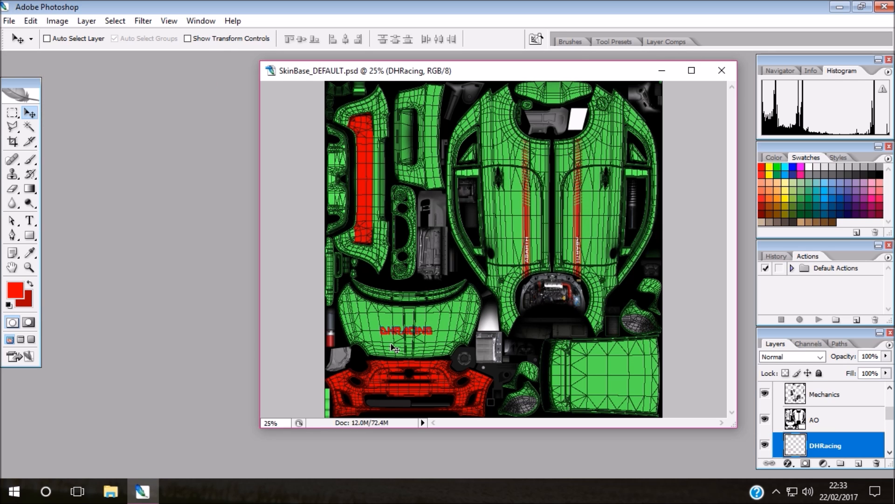
drag(409, 336, 418, 328)
Center the DHRacing logo across the bonnet's middle seam, slightly lower than before.
drag(539, 67, 431, 70)
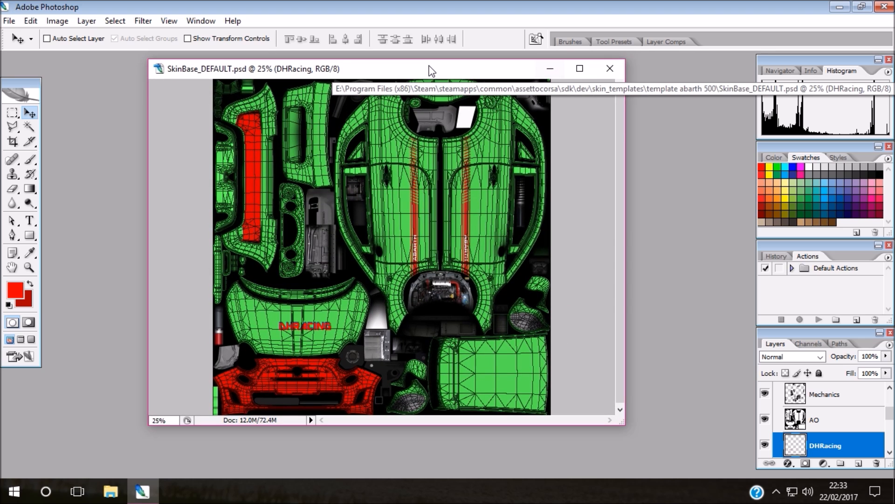
key(ctrl+plus)
key(ctrl+plus)
key(ctrl+plus)
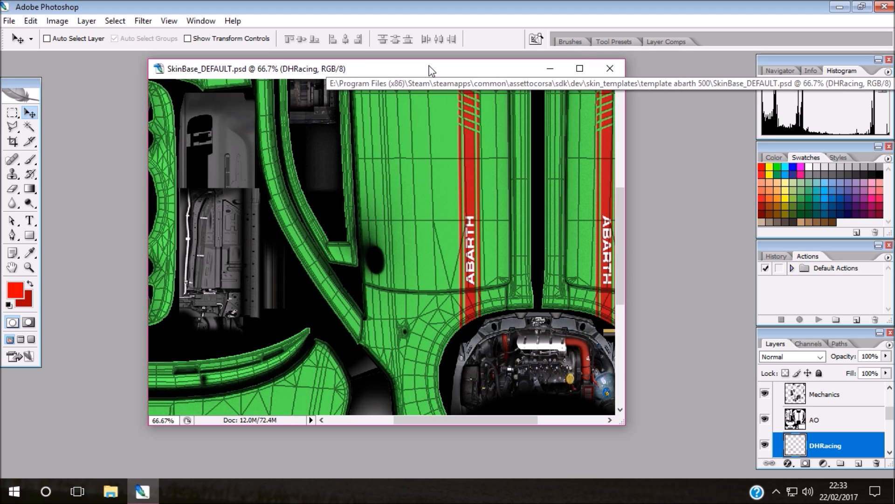
drag(478, 420, 411, 422)
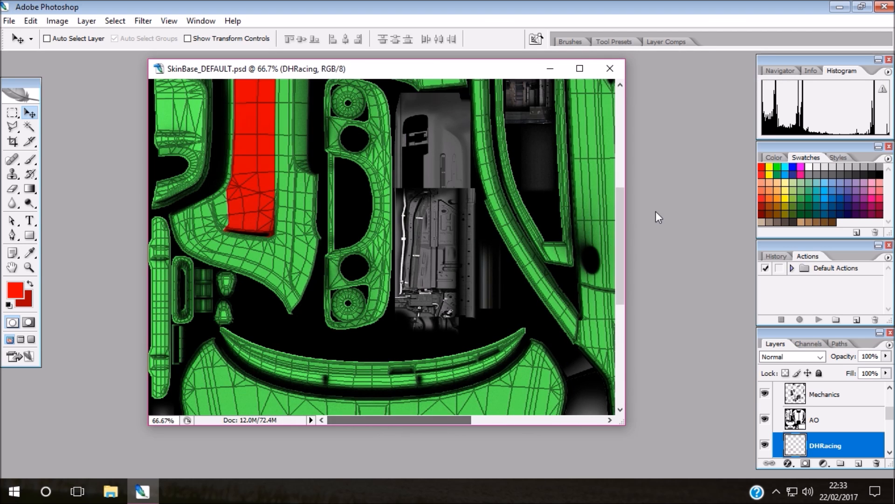
drag(622, 216, 623, 283)
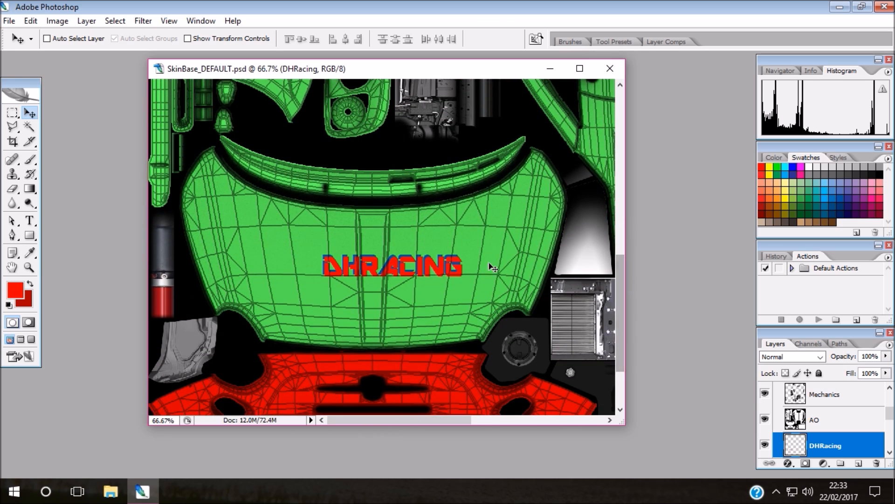
drag(407, 275, 381, 281)
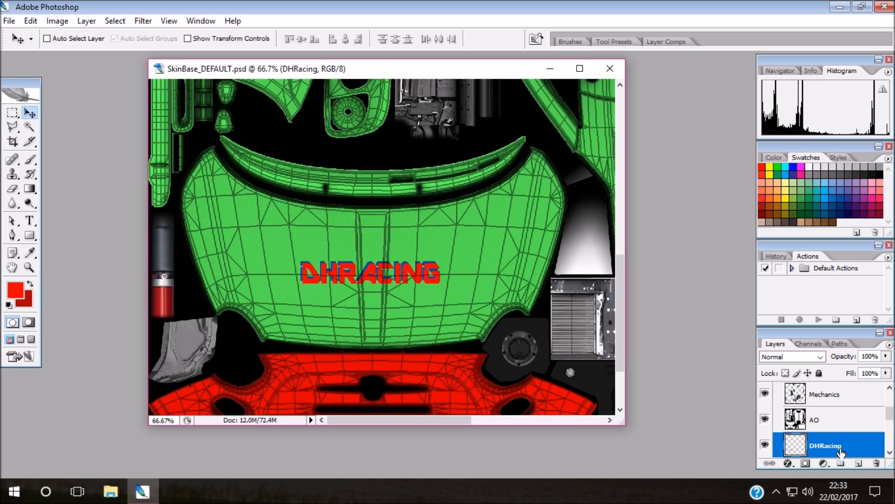
Free-transform the bonnet logo to about 198% width and 260% height, rotate it about 20°, reposition it across the bonnet and apply.
click(31, 21)
click(71, 231)
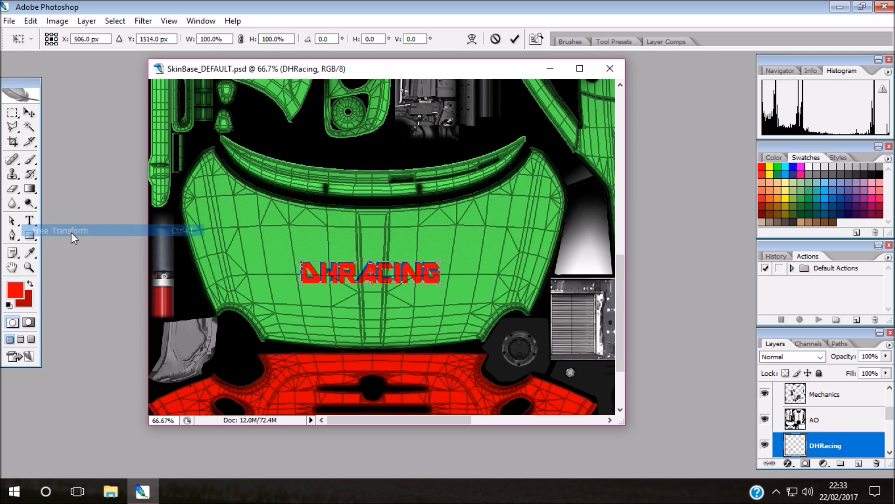
mouse_move(396, 277)
mouse_down()
mouse_move(396, 259)
mouse_move(407, 276)
mouse_move(397, 280)
mouse_up()
drag(489, 293, 579, 218)
drag(509, 254, 508, 319)
drag(367, 272, 340, 281)
drag(485, 302, 498, 293)
mouse_move(397, 283)
mouse_down()
mouse_move(415, 282)
mouse_move(404, 275)
mouse_up()
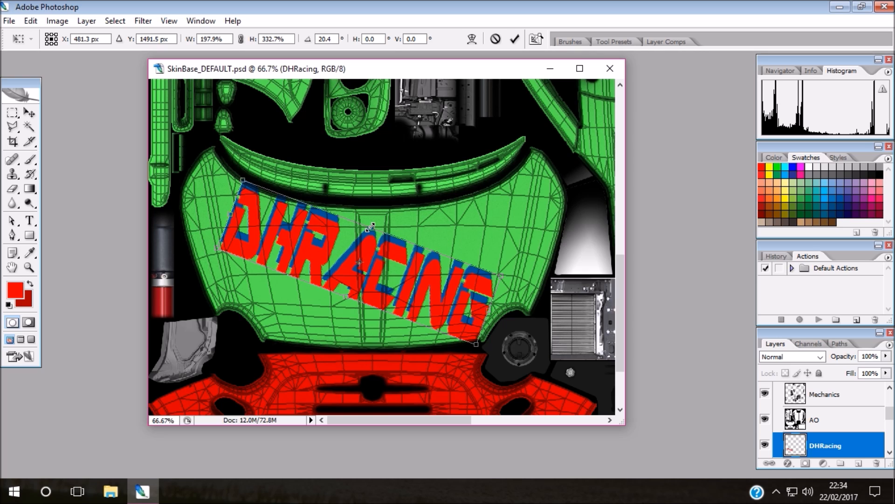
mouse_move(372, 226)
mouse_down()
mouse_move(372, 252)
mouse_move(366, 243)
mouse_up()
drag(394, 275, 395, 268)
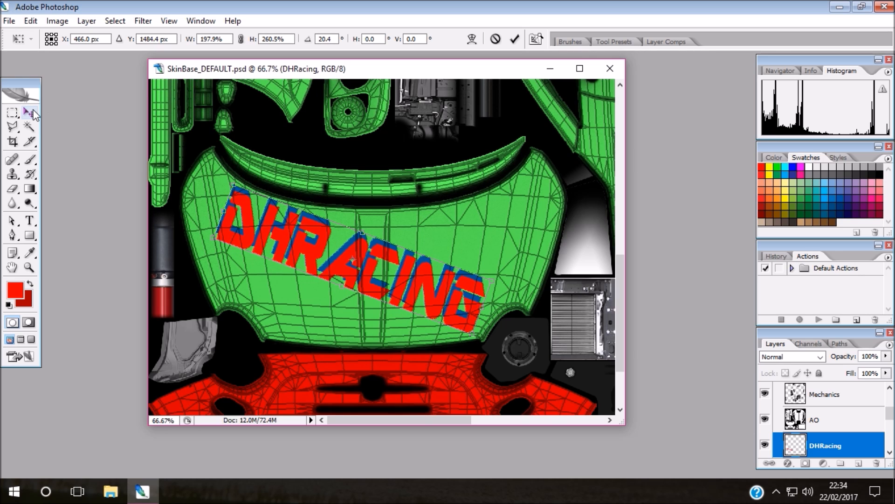
click(31, 126)
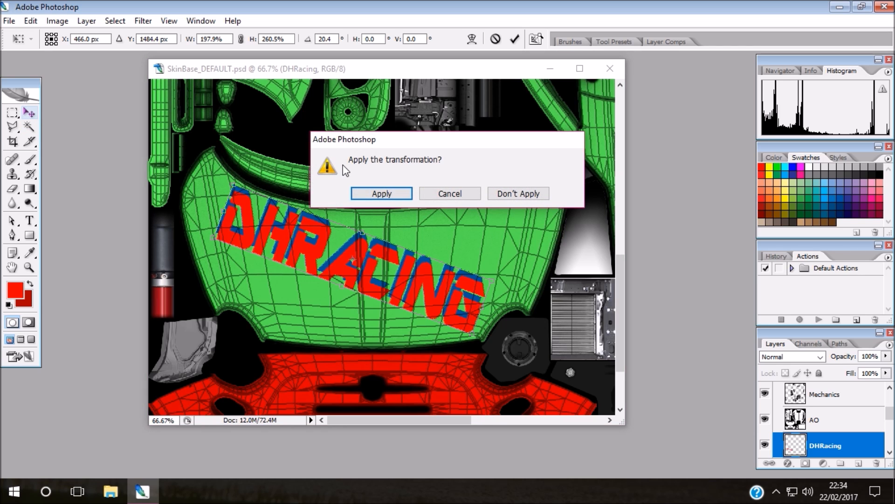
click(381, 193)
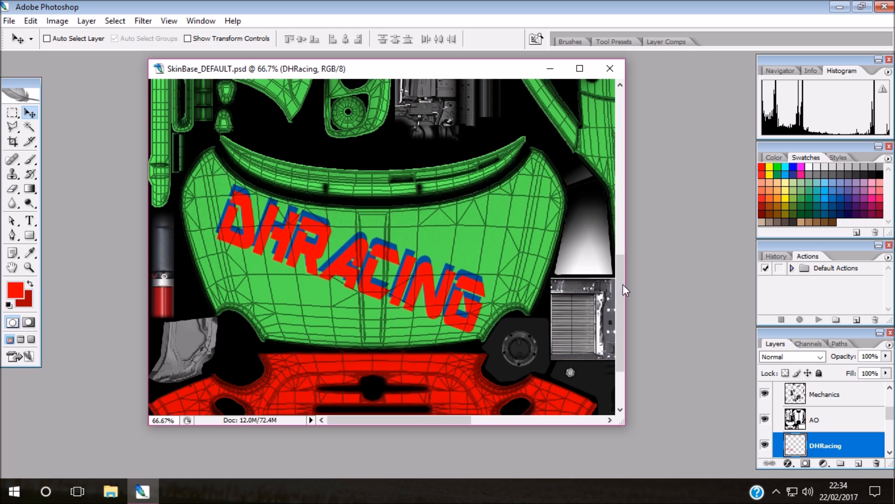
Enlarge the template's document window and examine the car's side panels with the ABARTH stripes.
drag(628, 116, 689, 117)
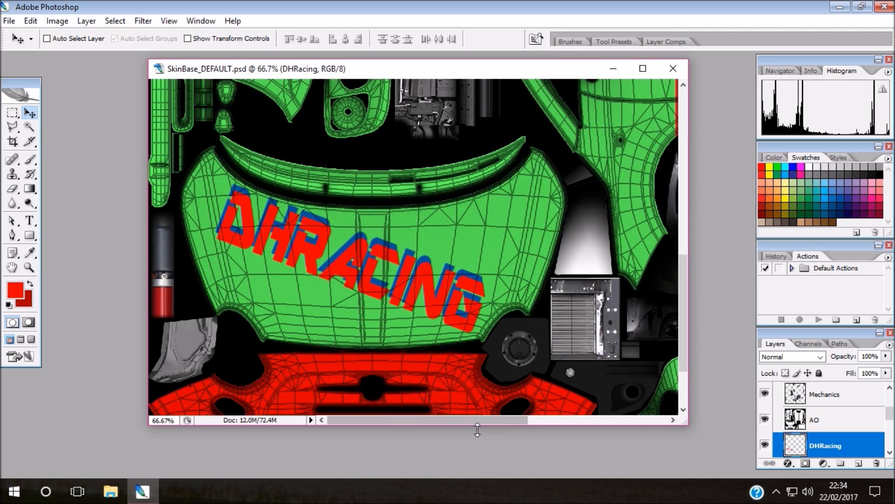
drag(480, 426, 474, 499)
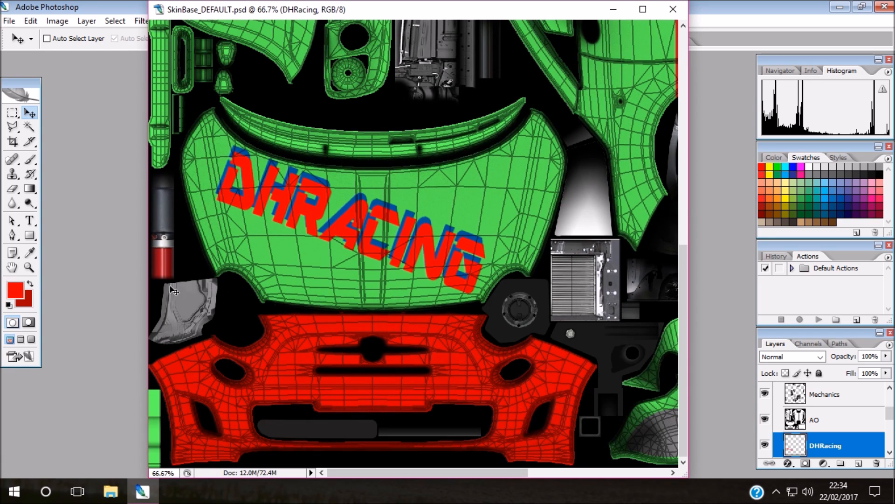
drag(148, 282, 1, 275)
scroll(397, 340, up, 3)
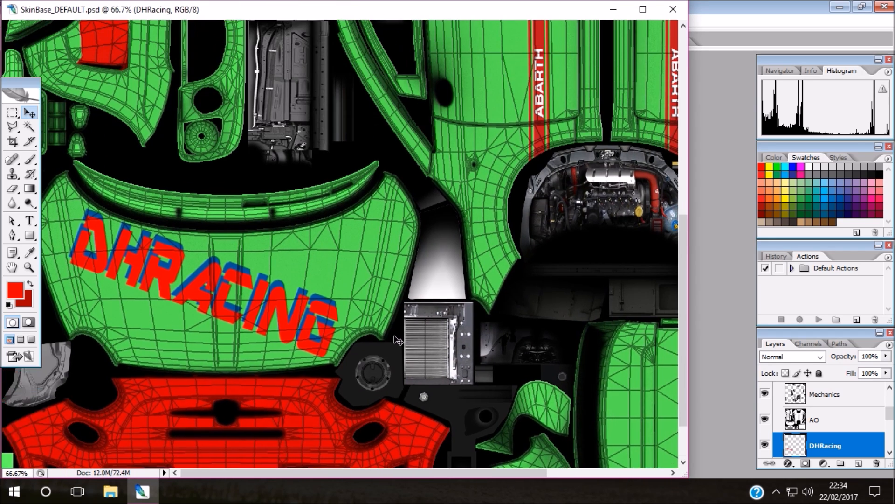
scroll(398, 340, up, 3)
drag(401, 472, 516, 472)
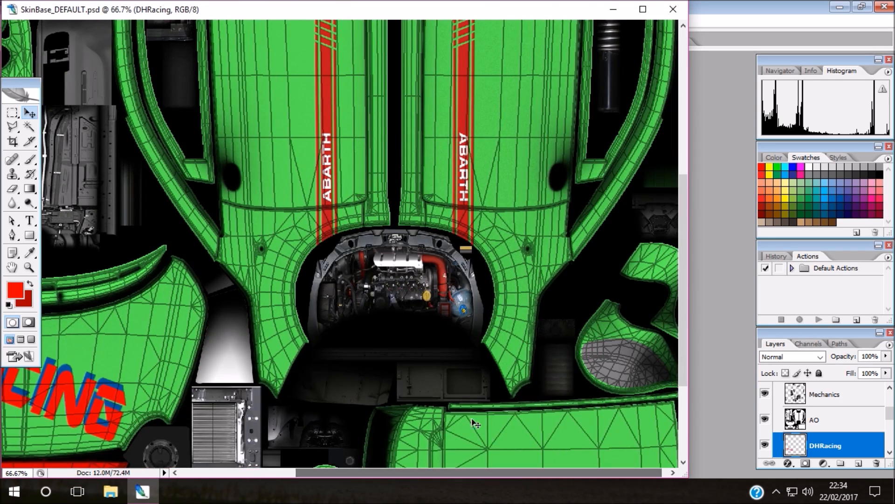
scroll(475, 424, up, 9)
scroll(582, 209, down, 1)
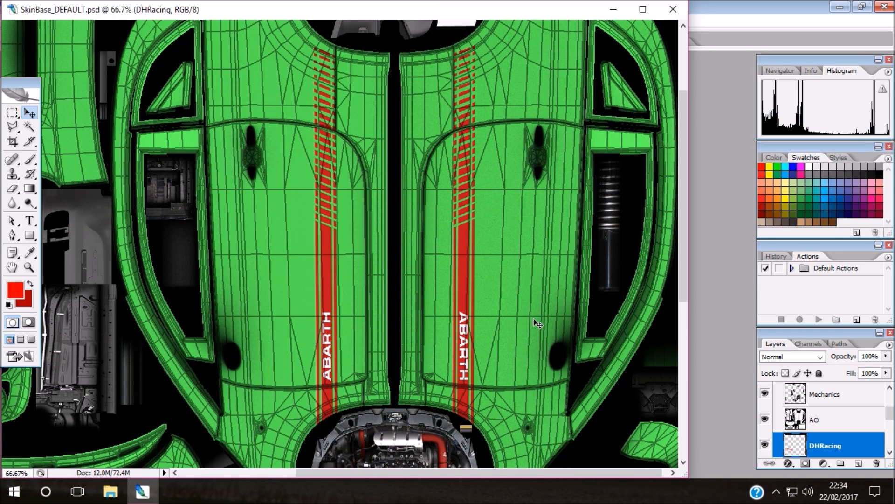
scroll(332, 382, down, 8)
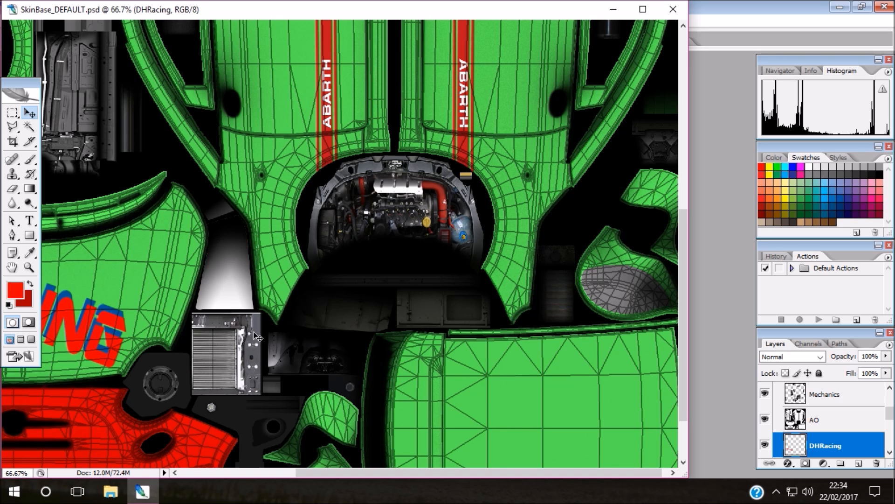
scroll(253, 331, up, 10)
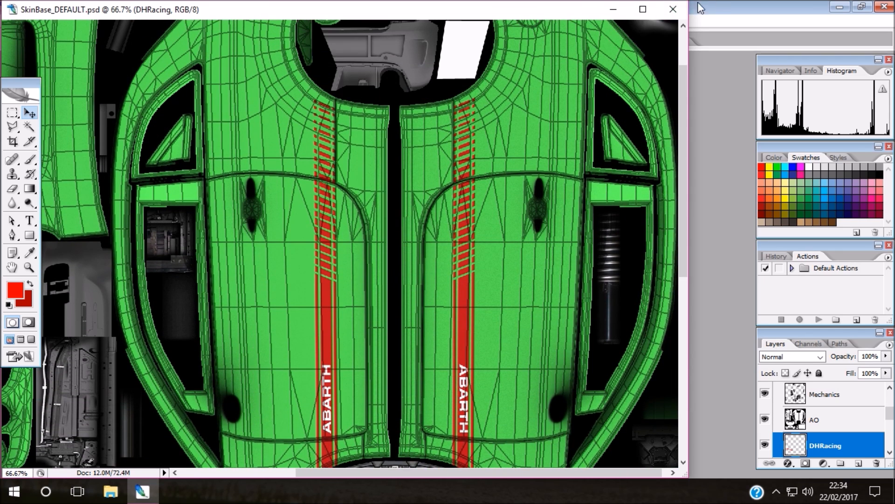
drag(561, 6, 589, 88)
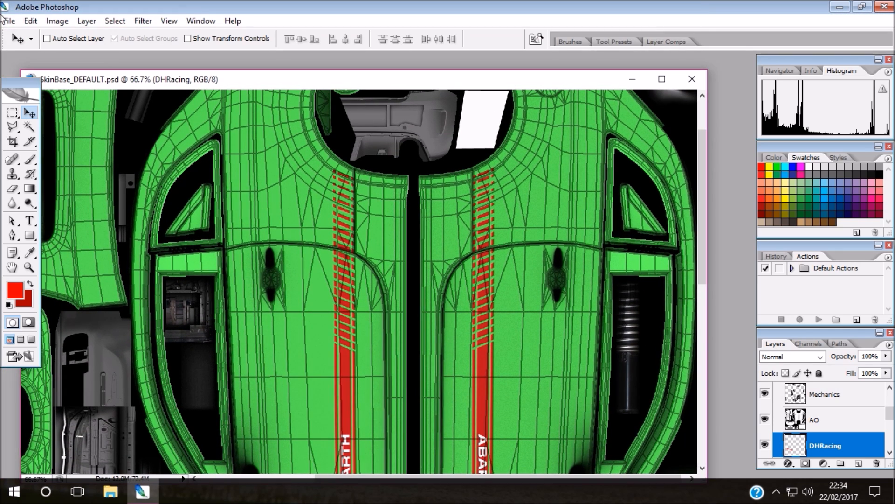
Open dhracing logo.psd again and close the Adobe Bridge window.
click(9, 20)
click(74, 57)
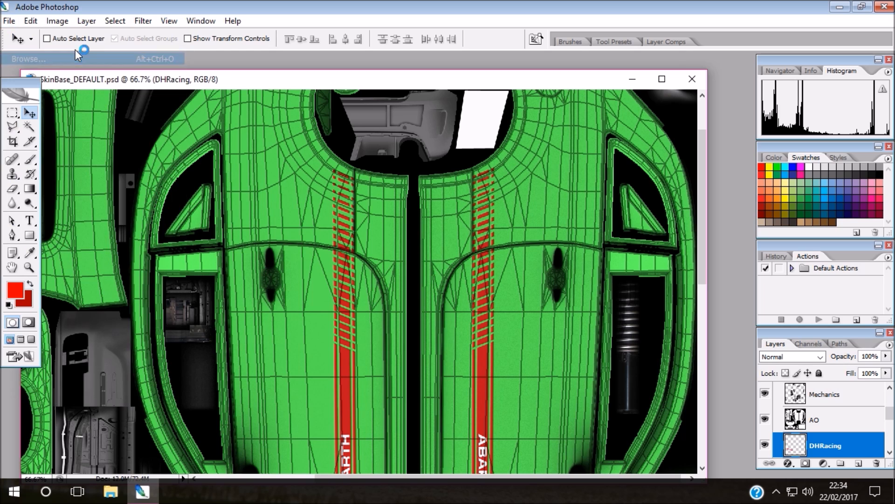
click(10, 21)
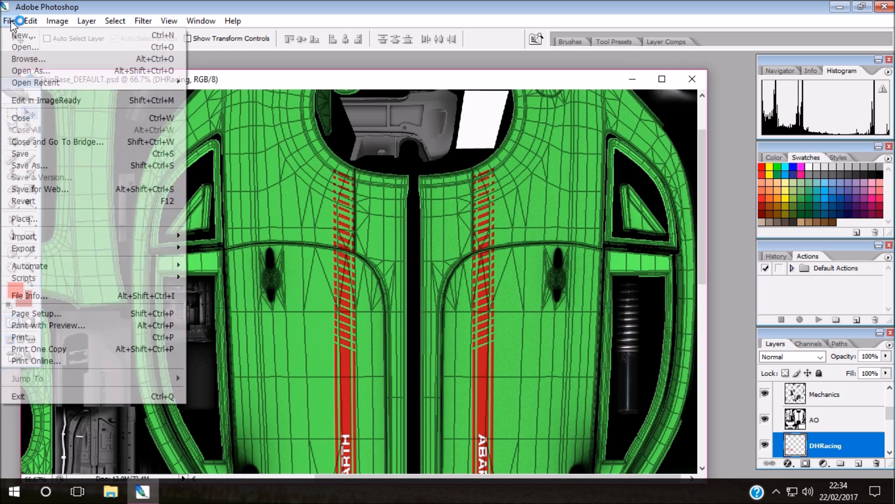
click(29, 49)
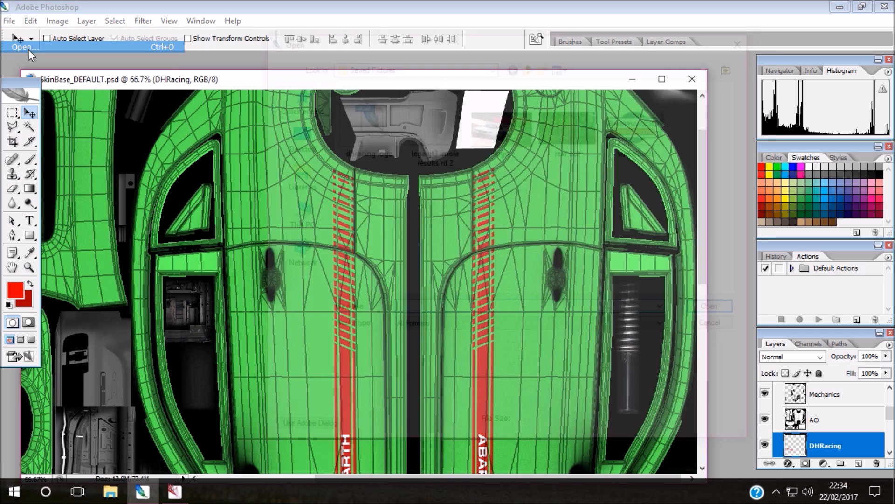
click(364, 117)
click(719, 310)
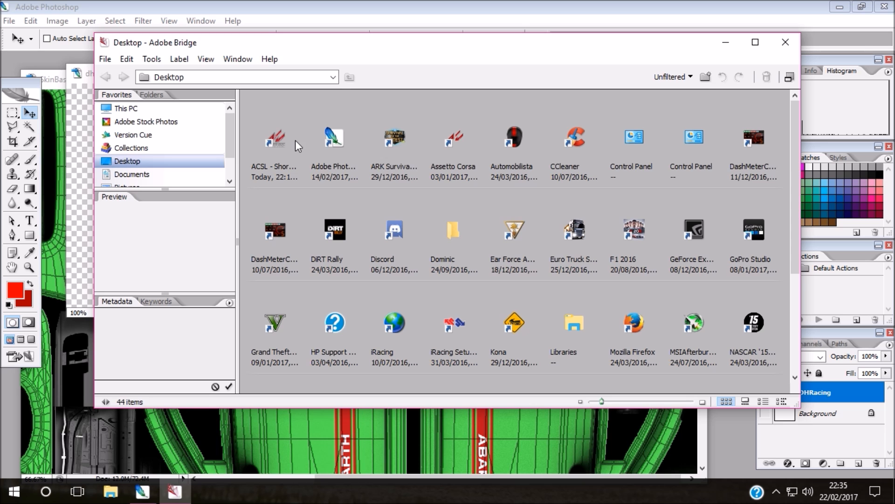
click(785, 42)
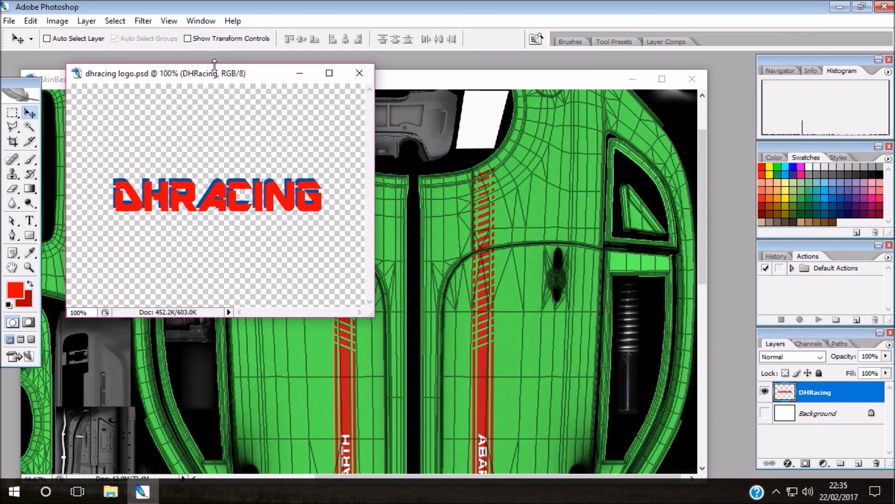
Copy the DHRacing logo onto the door beside the left ABARTH stripe of SkinBase_DEFAULT and close the logo document.
drag(214, 64, 101, 49)
drag(159, 183, 357, 322)
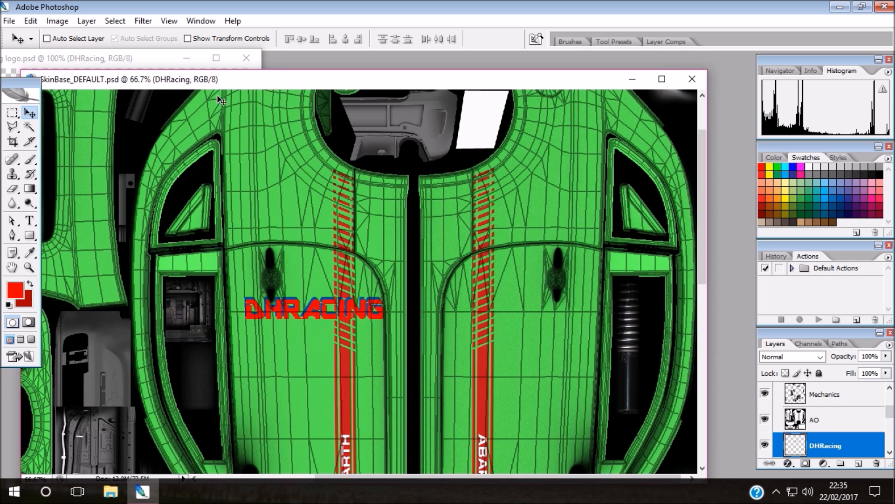
drag(891, 416, 891, 422)
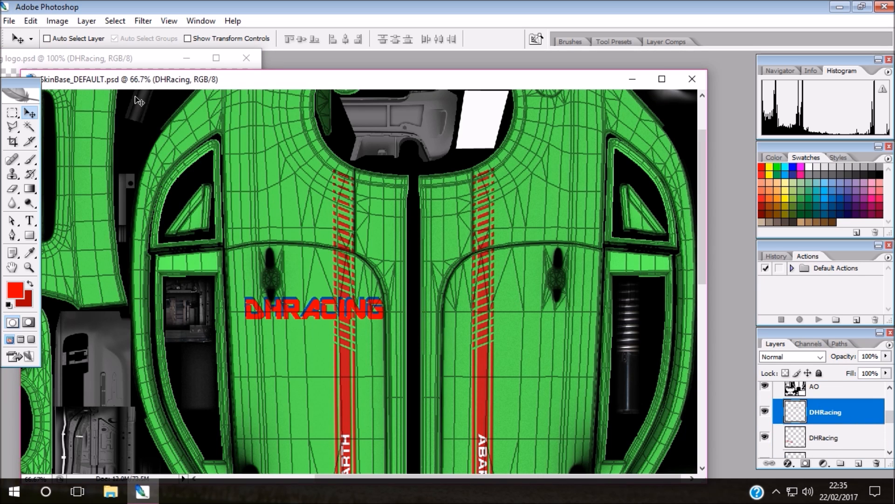
click(246, 59)
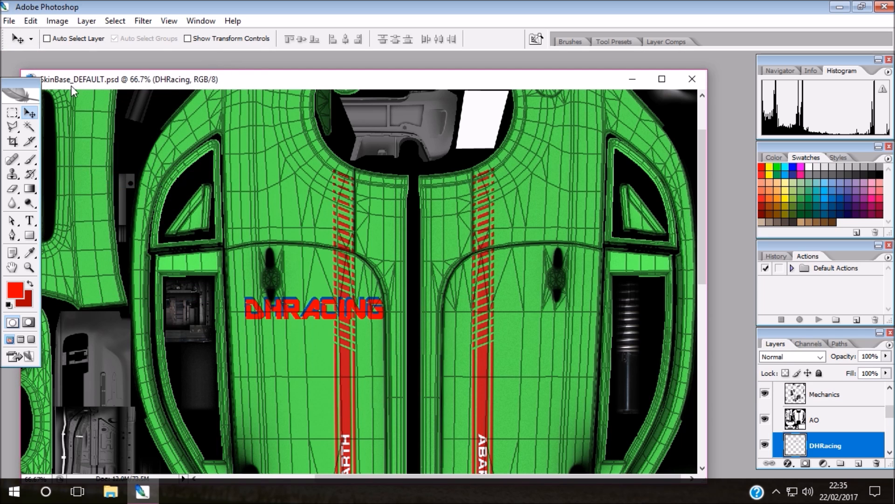
mouse_move(318, 308)
mouse_down()
mouse_move(338, 301)
mouse_move(309, 308)
mouse_up()
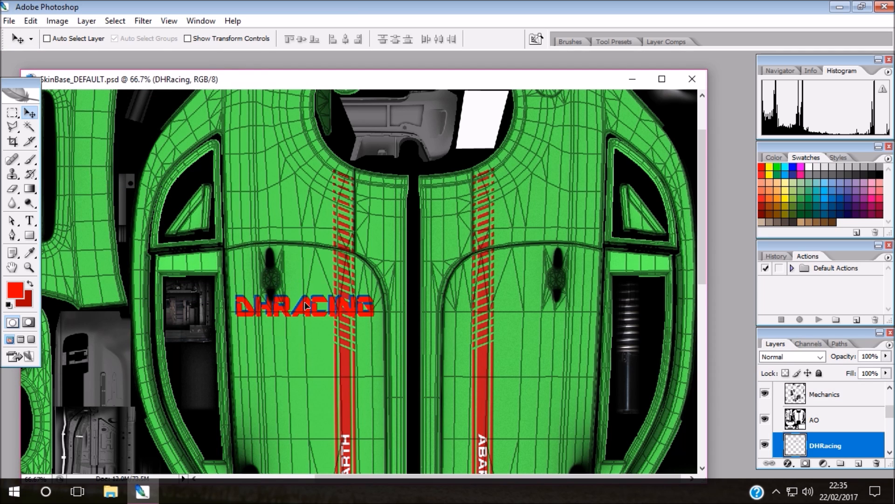
Free-transform the door logo, rotating it about -90° and placing it on the door just outside the ABARTH stripe.
scroll(369, 272, down, 3)
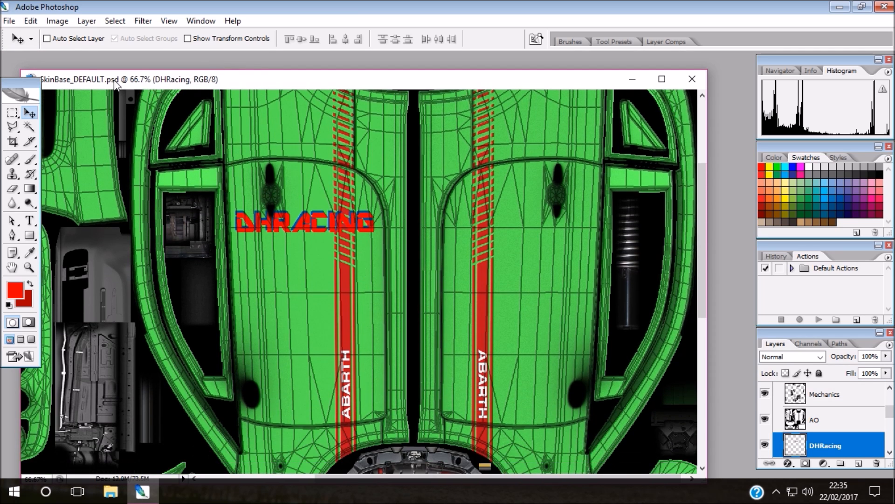
click(30, 21)
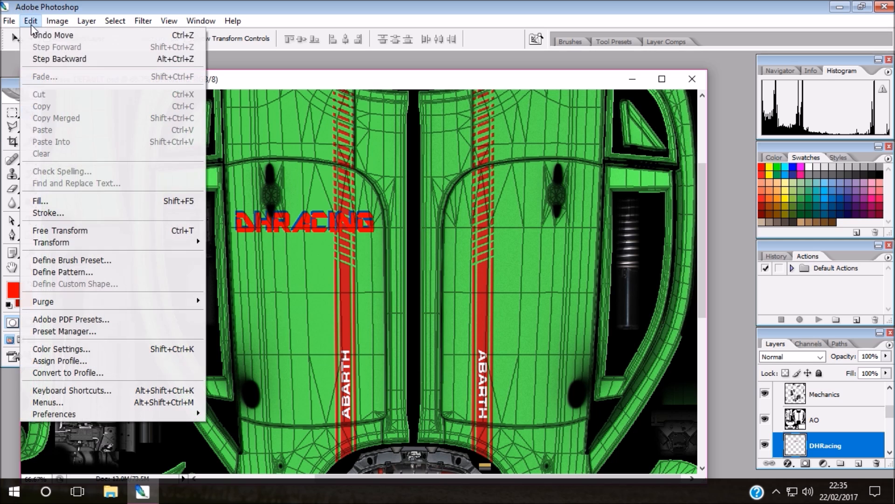
click(87, 231)
drag(316, 225, 355, 269)
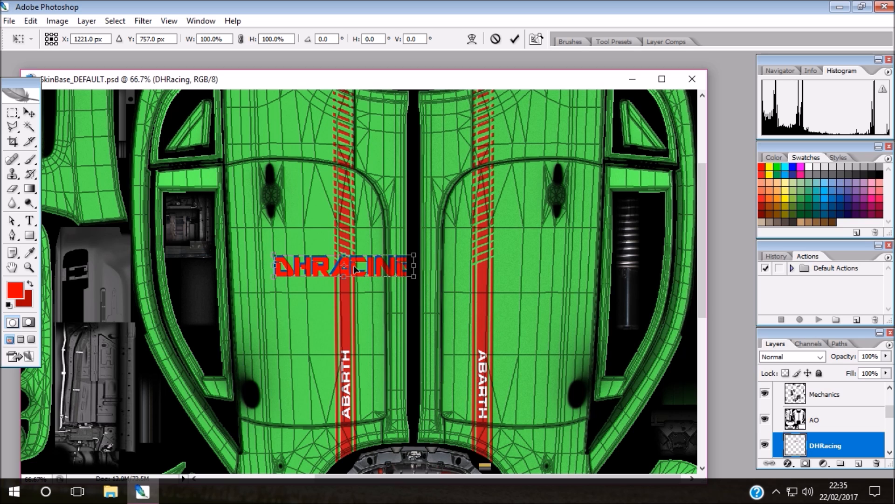
drag(247, 282, 357, 349)
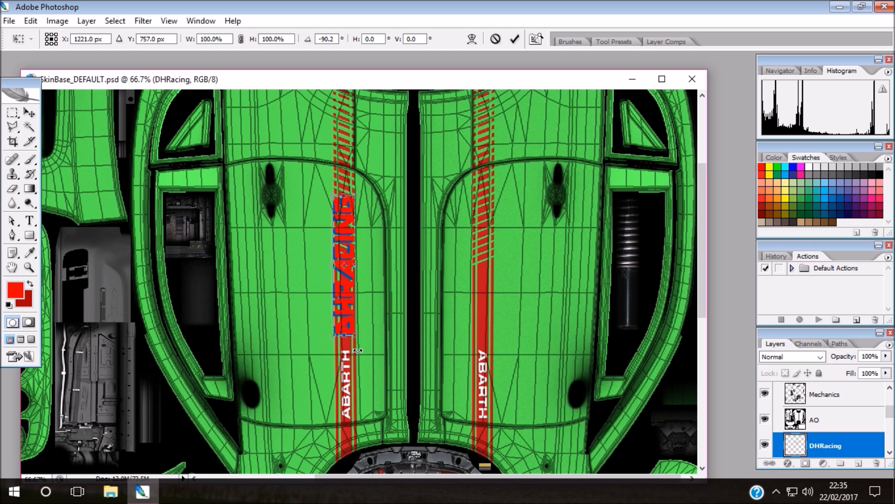
drag(342, 310, 305, 308)
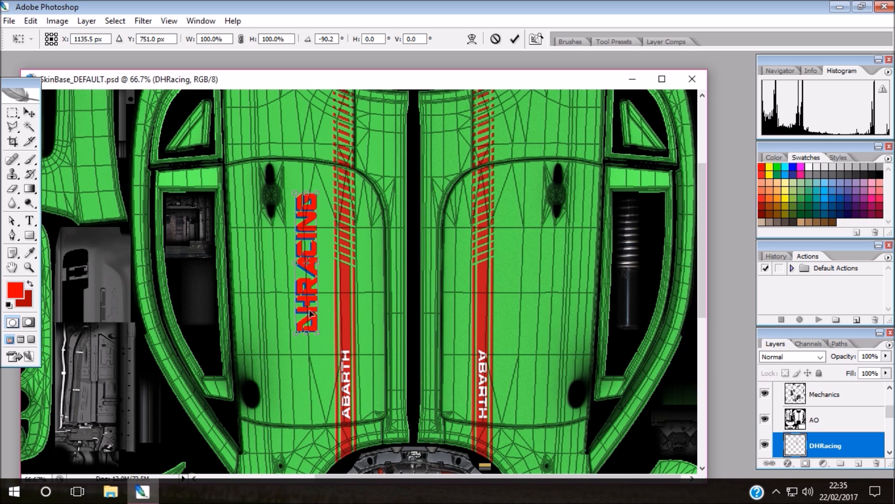
Enlarge the rotated door logo to about 164% width and 255% height, position it along the ABARTH stripe and apply the transformation.
scroll(826, 412, up, 5)
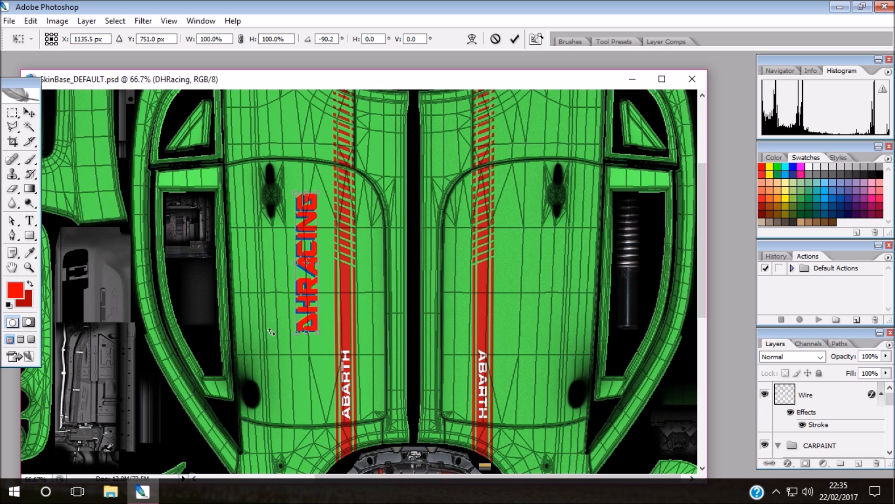
drag(276, 350, 273, 353)
drag(274, 353, 273, 353)
drag(297, 333, 264, 422)
drag(292, 338, 301, 367)
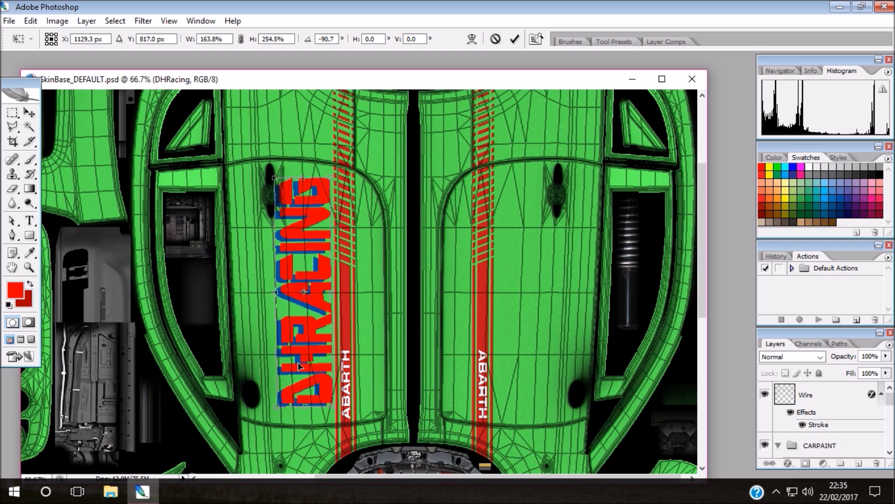
click(29, 113)
click(401, 193)
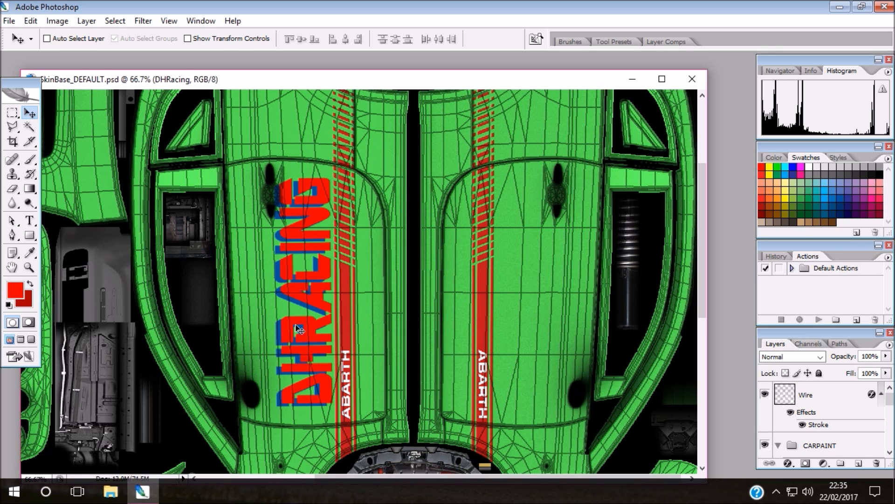
Duplicate the DHRacing door logo layer and place the copy on the opposite door, just outside its ABARTH stripe.
drag(890, 400, 890, 416)
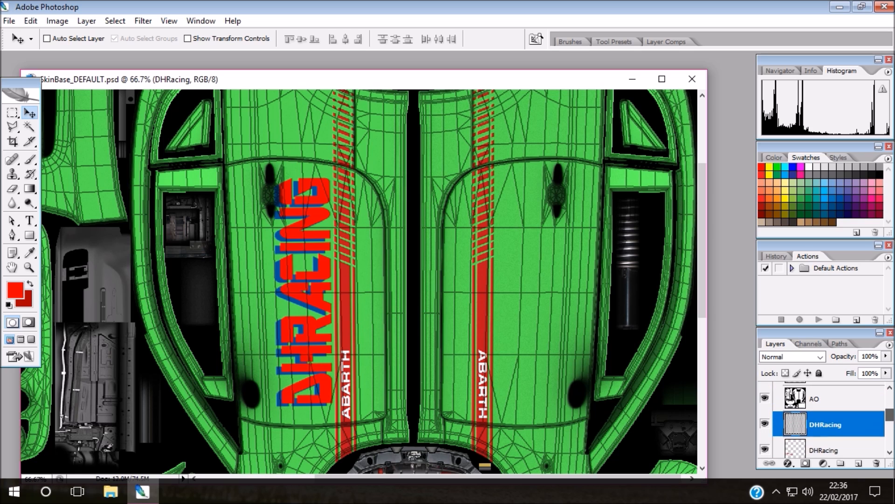
right_click(835, 425)
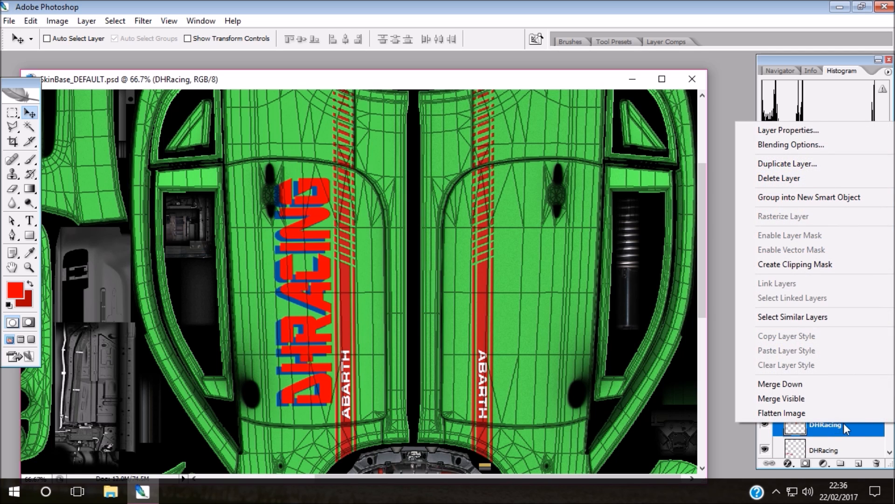
click(795, 164)
click(553, 146)
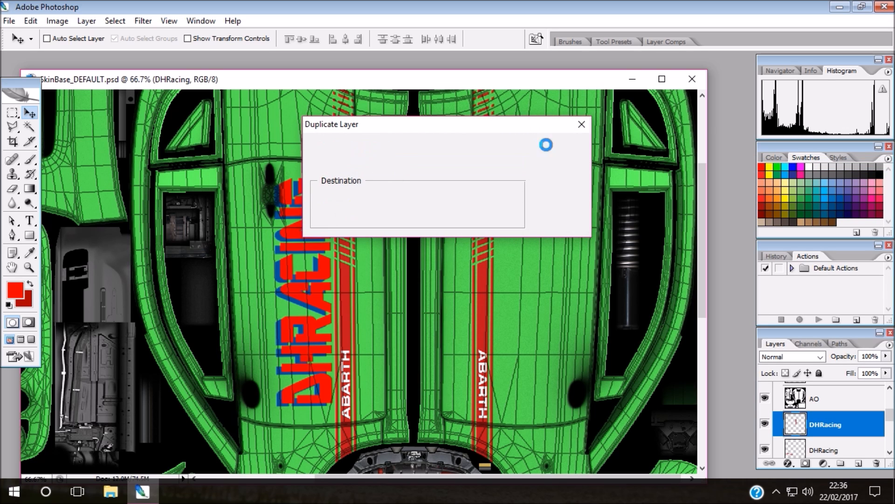
drag(305, 263, 526, 257)
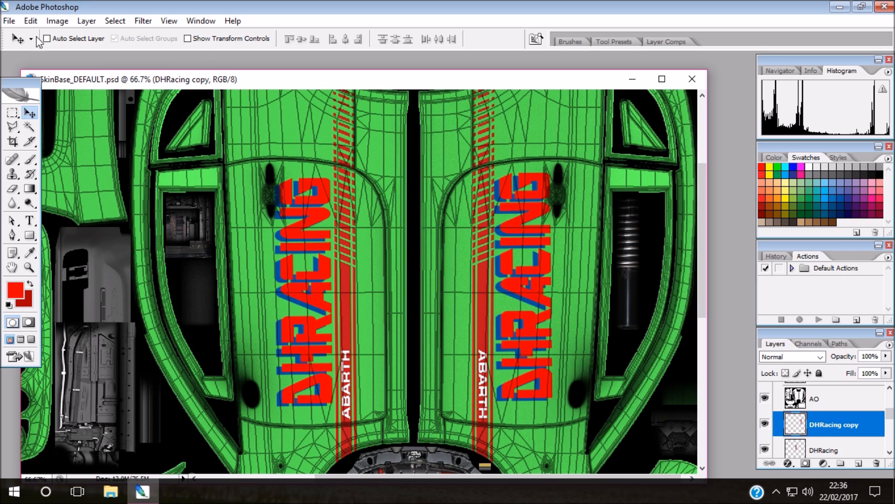
Free-transform the copied DHRacing logo, rotating it about -180° in place, and apply the transformation.
click(31, 20)
click(60, 231)
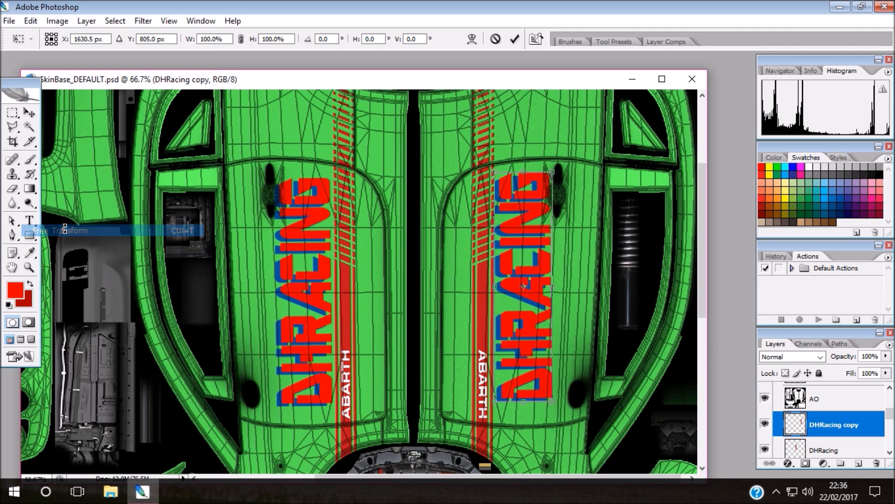
drag(459, 414, 588, 160)
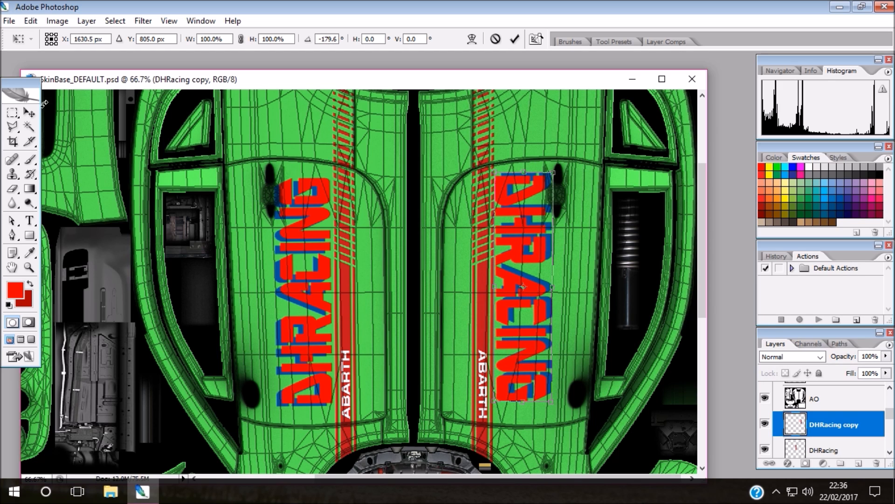
click(29, 112)
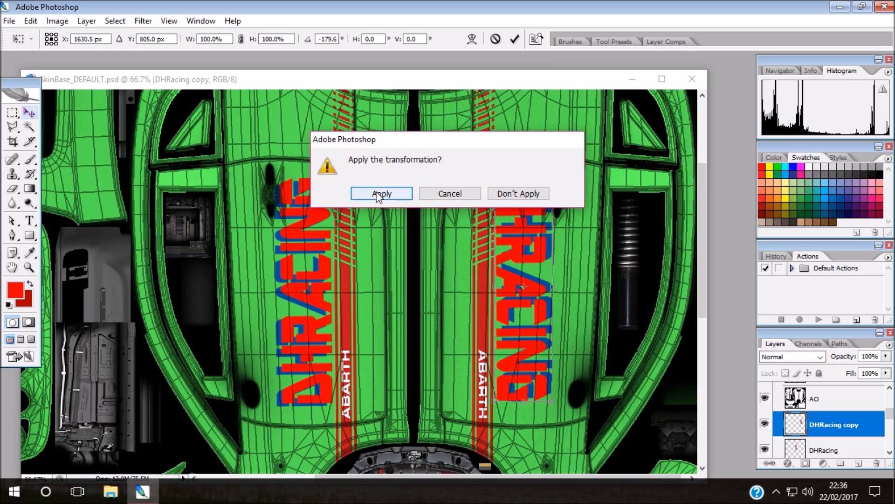
click(378, 194)
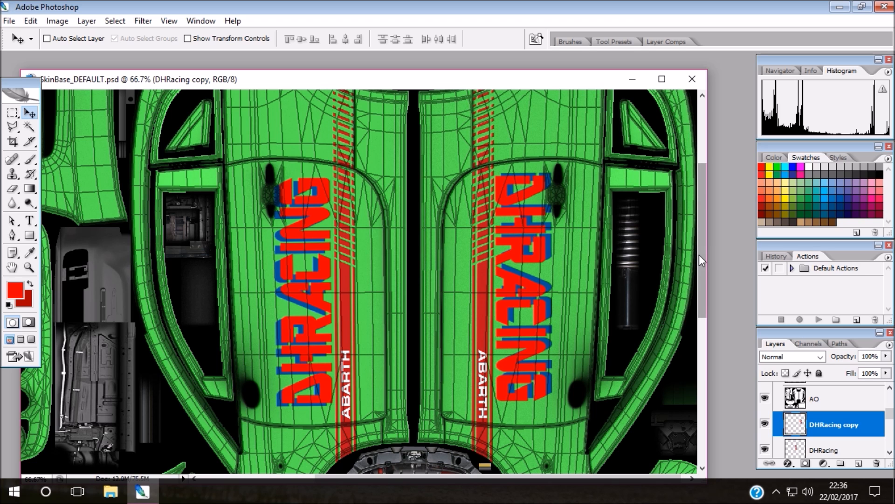
Examine the whole skin template at 33.3% zoom, checking the logos on both doors and the bonnet and the logo layers.
drag(707, 256, 740, 184)
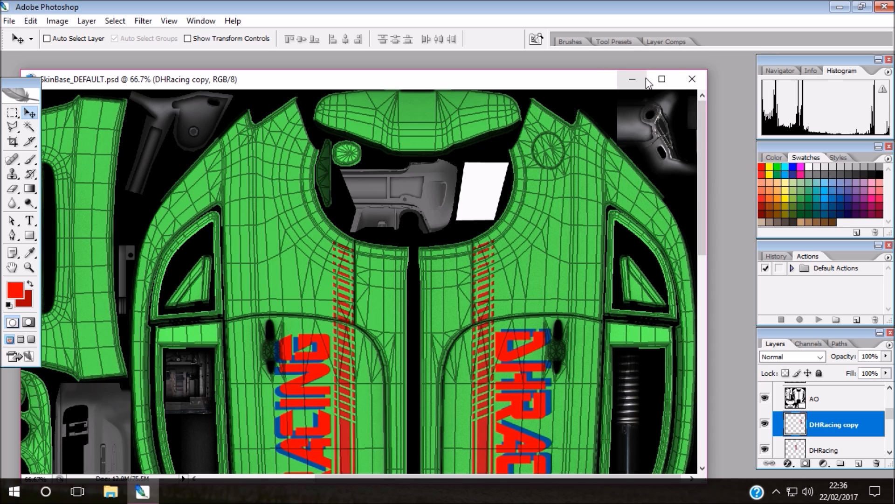
drag(685, 70, 685, 58)
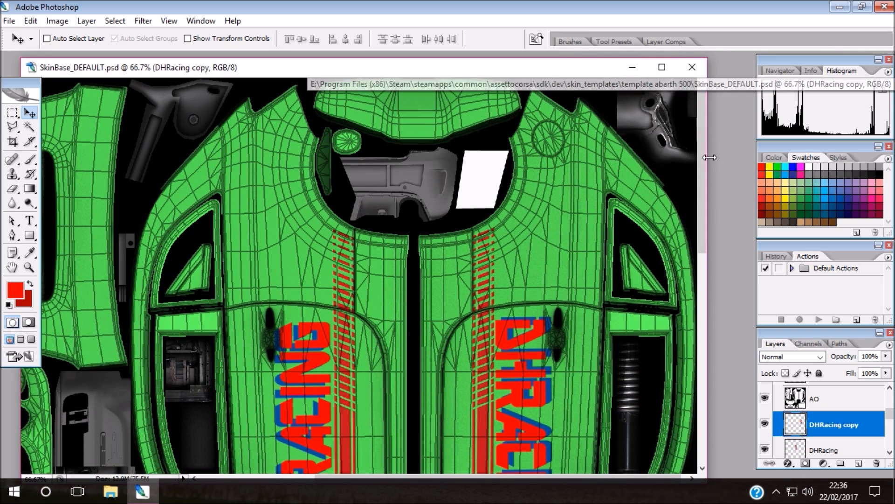
drag(714, 163, 739, 161)
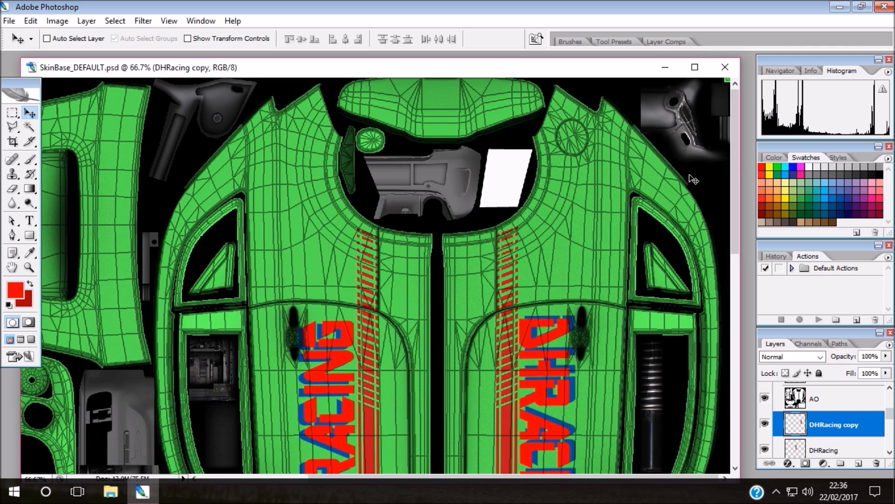
key(ctrl+minus)
key(ctrl+minus)
key(ctrl+minus)
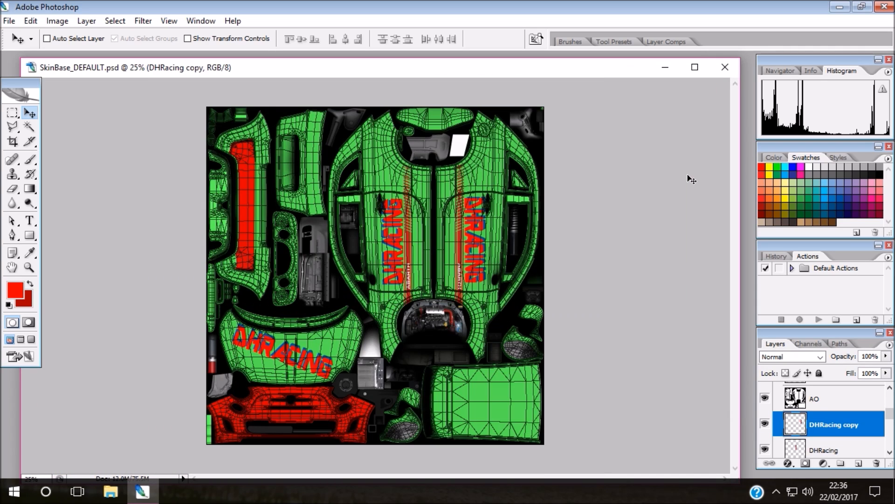
key(ctrl+plus)
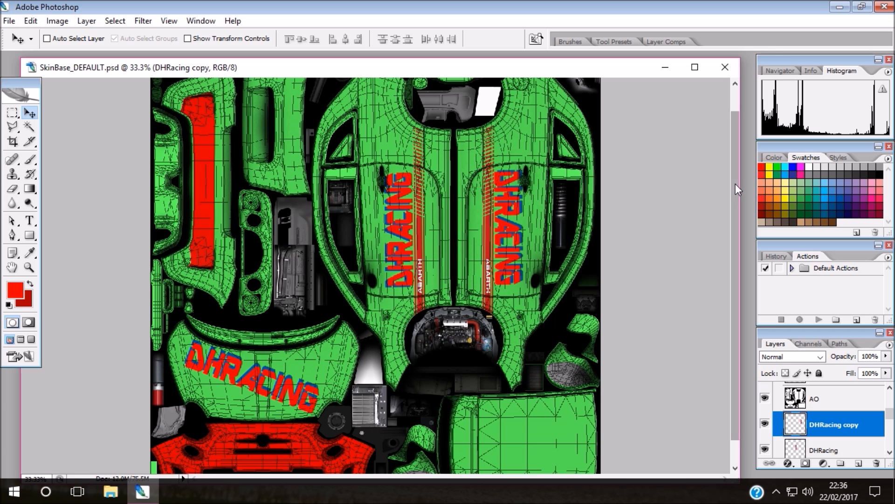
drag(735, 183, 736, 228)
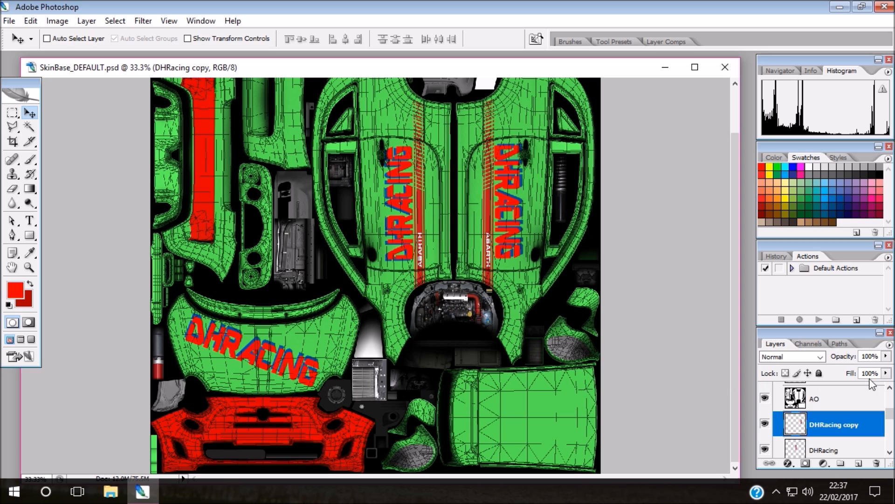
drag(893, 417, 893, 422)
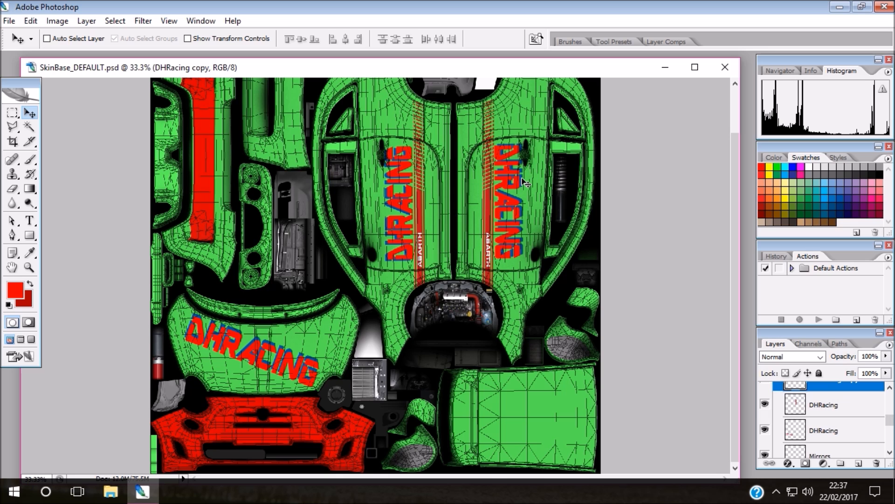
drag(735, 248, 726, 202)
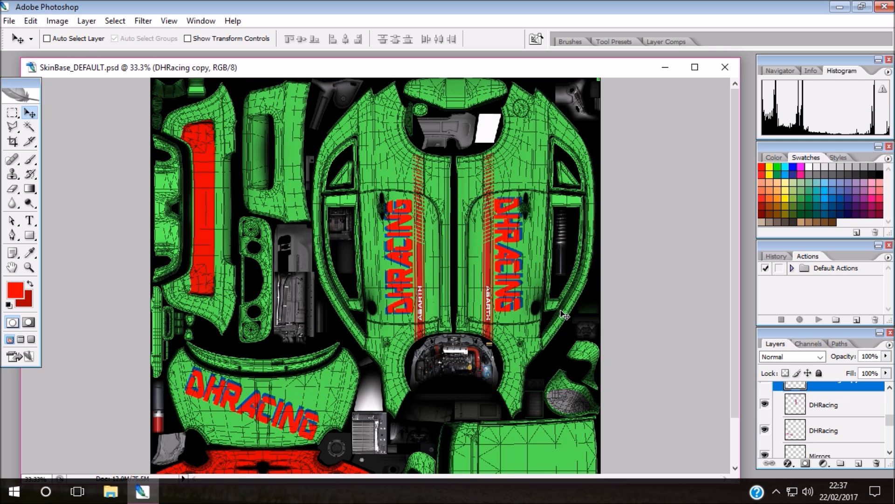
scroll(564, 315, down, 3)
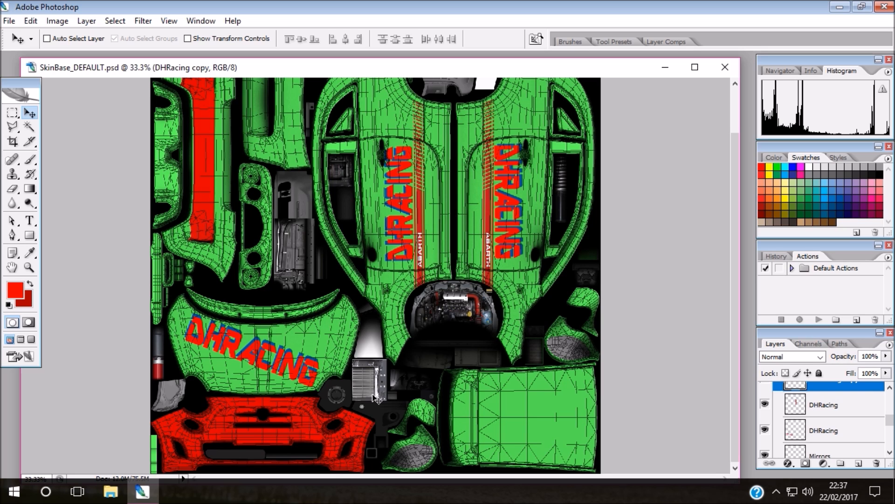
scroll(375, 395, up, 3)
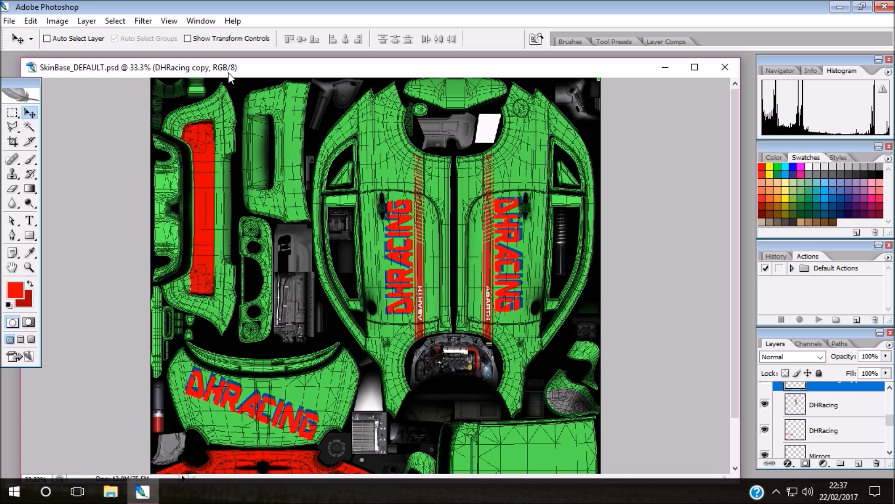
Save the layered skin as SkinBase_DEFAULT in Photoshop format in E:\assetto skins original psd, with maximized compatibility.
click(12, 22)
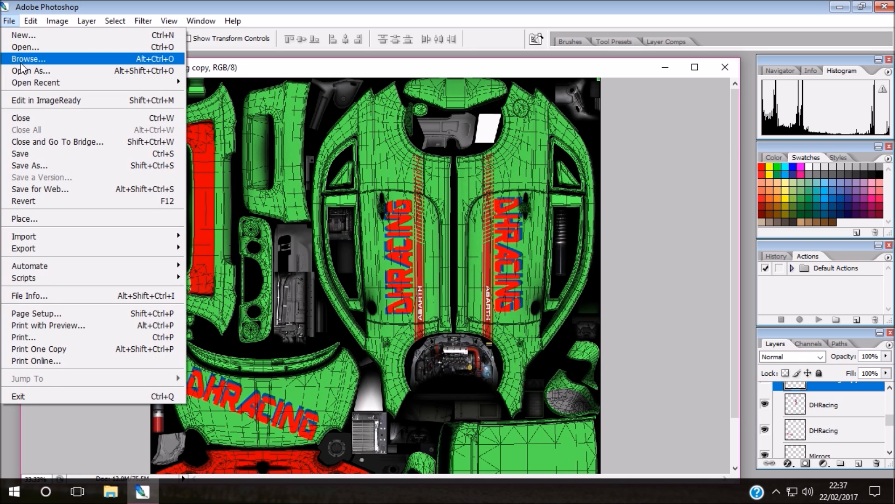
click(53, 164)
drag(412, 40, 341, 39)
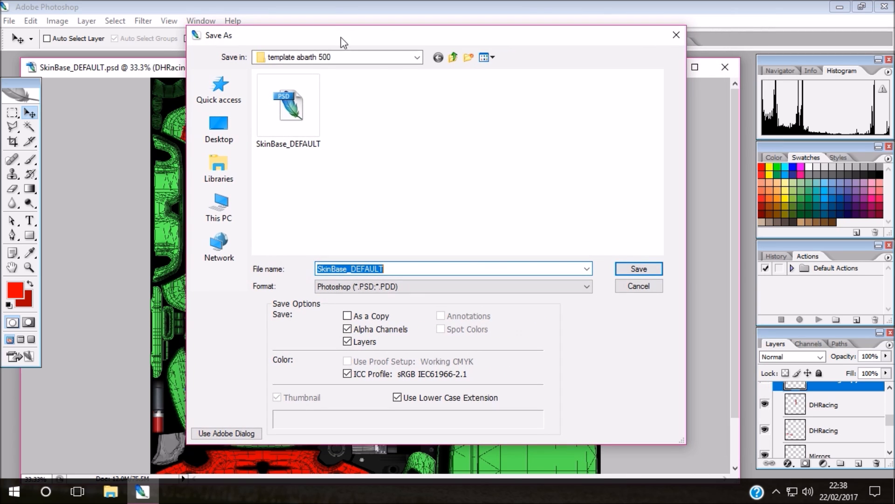
click(417, 58)
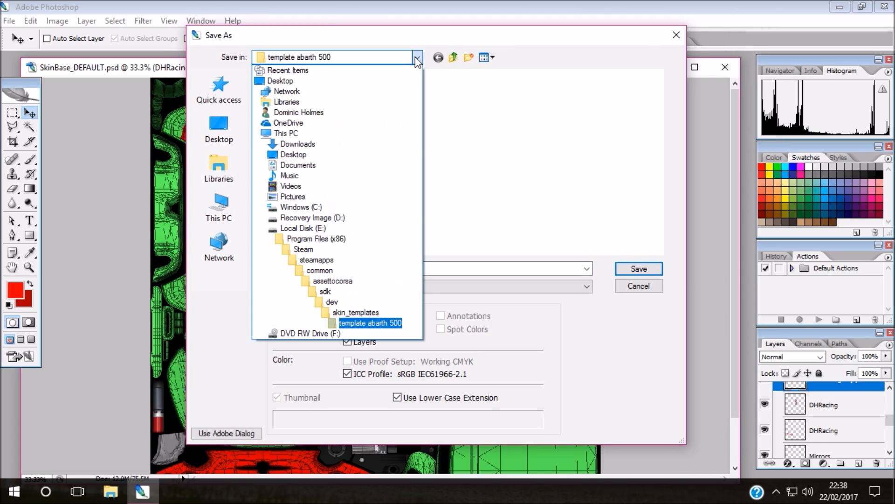
click(319, 229)
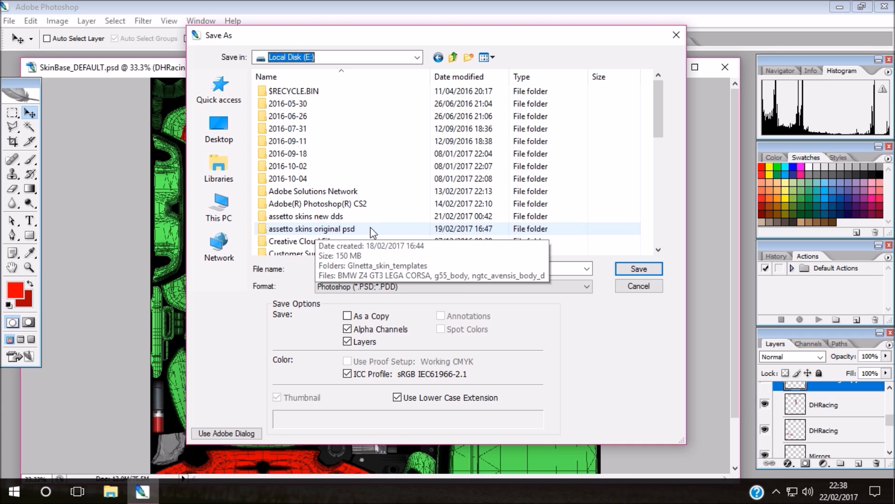
double_click(403, 229)
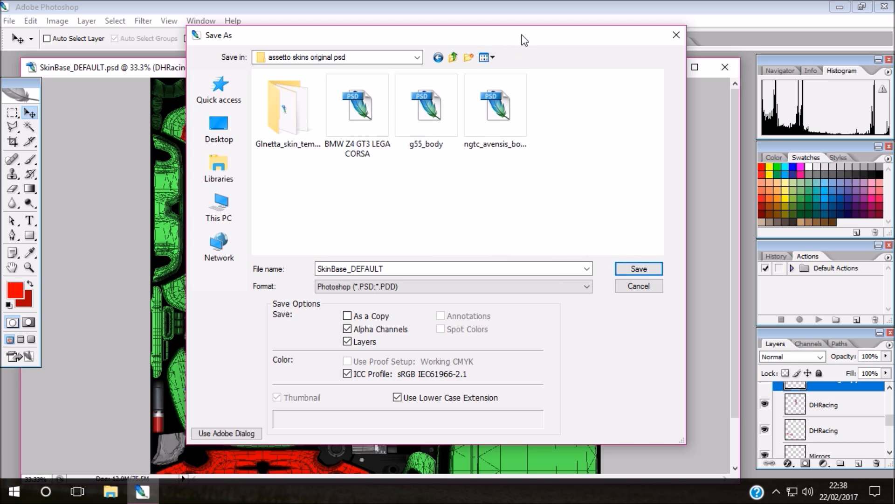
drag(521, 38, 512, 32)
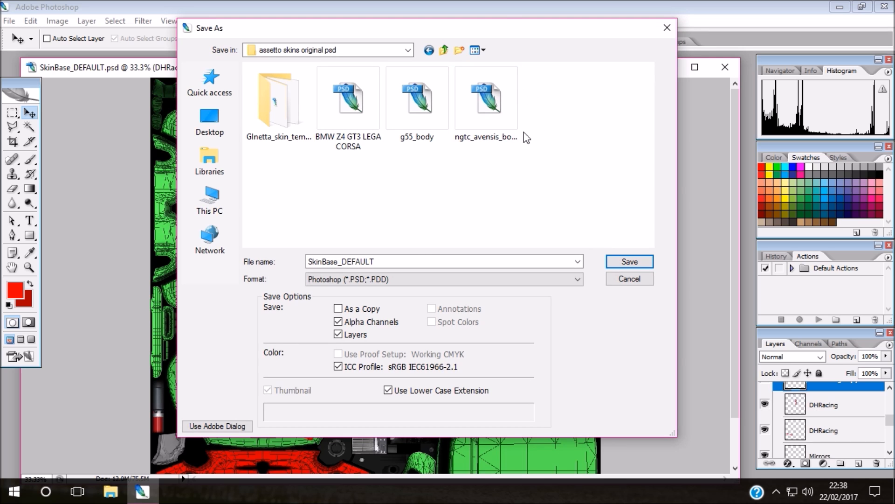
click(626, 265)
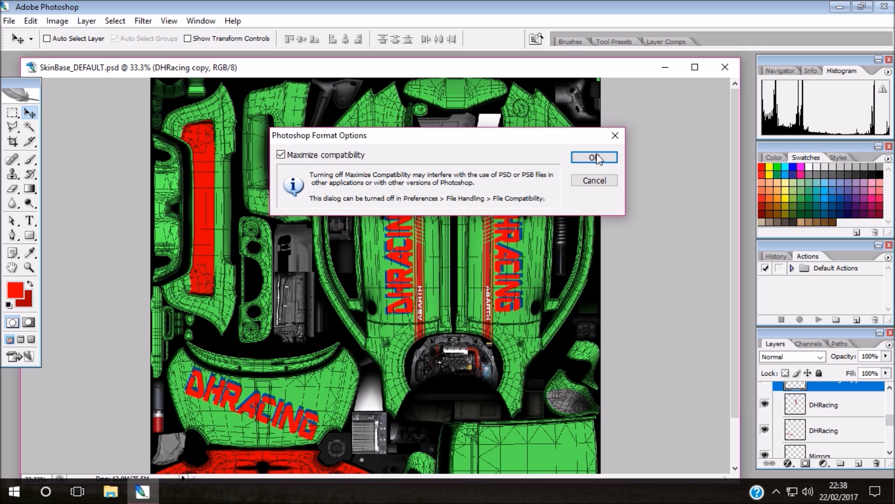
click(594, 157)
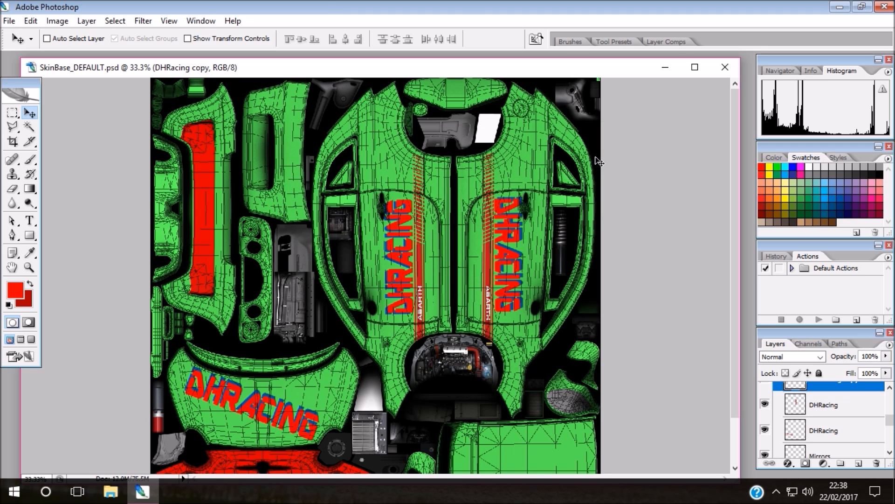
Open the saved SkinBase_DEFAULT from the assetto skins original psd folder to check it.
click(10, 21)
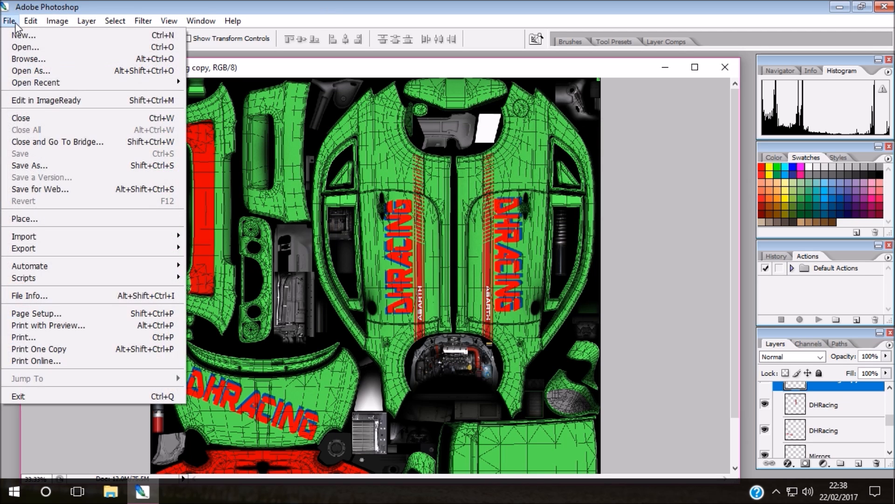
click(19, 47)
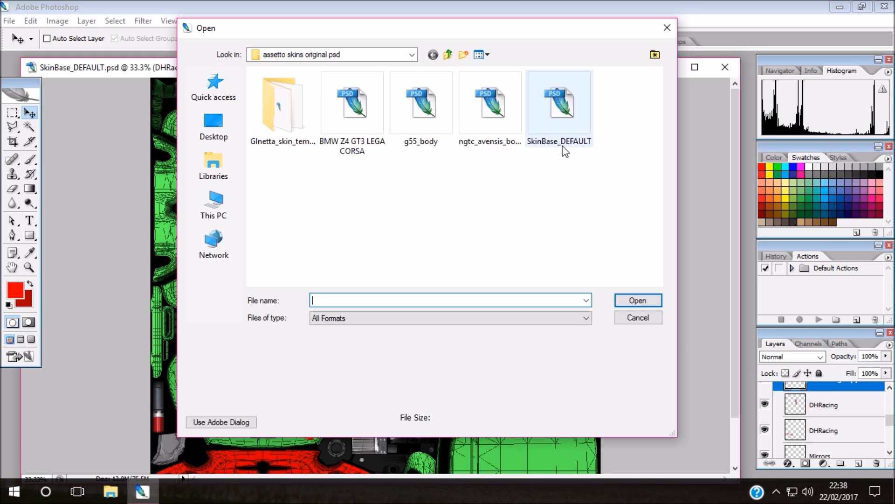
click(569, 110)
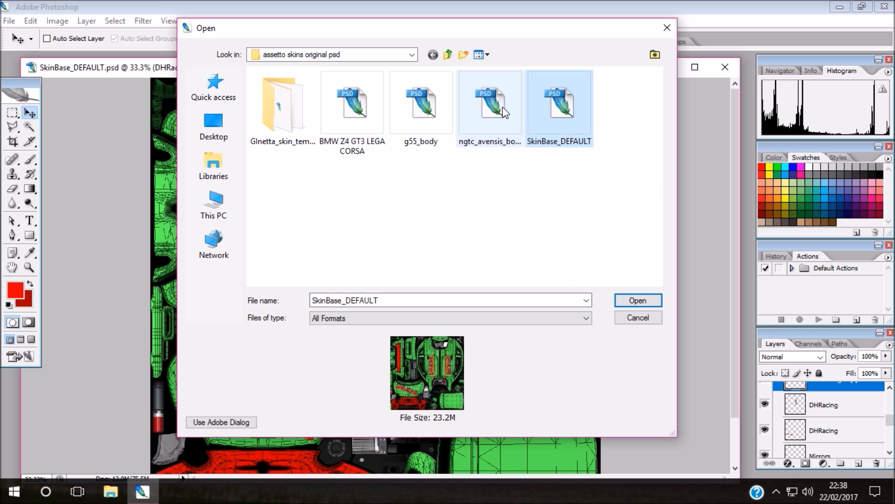
click(637, 301)
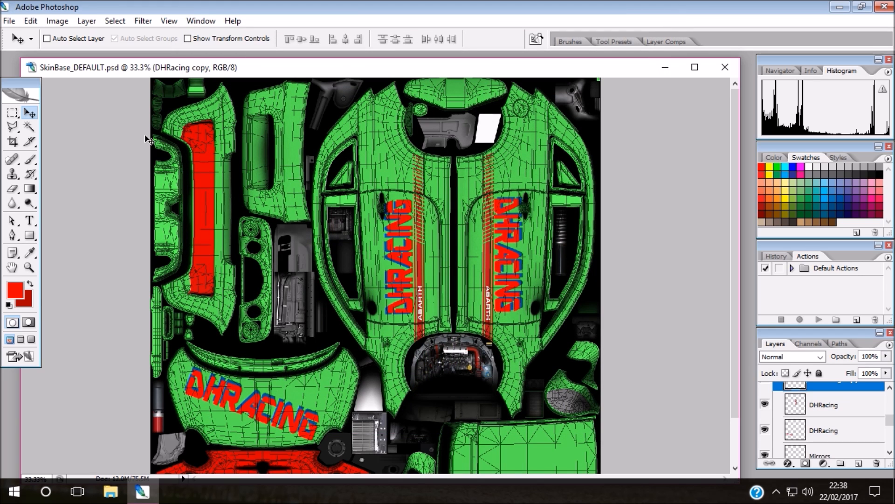
drag(258, 72, 274, 65)
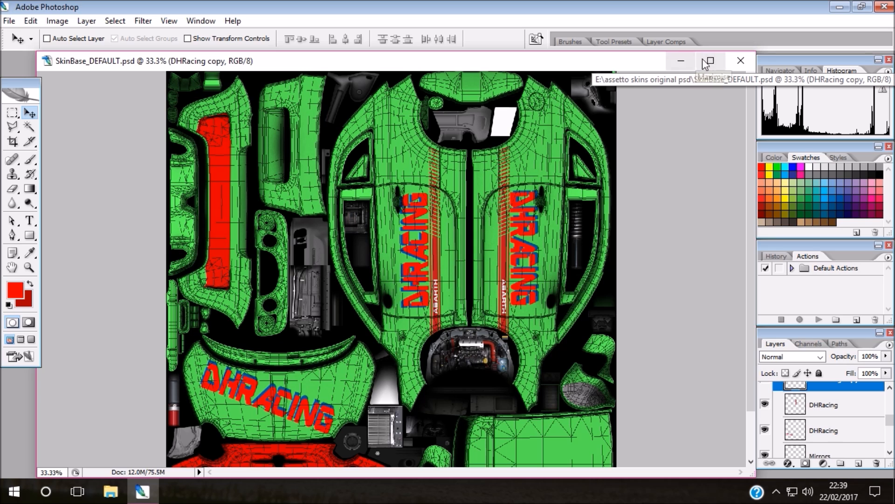
Hide the Wire layer and choose the assetto skins new dds folder on Local Disk (E:) for saving the skin under another format.
scroll(820, 415, up, 5)
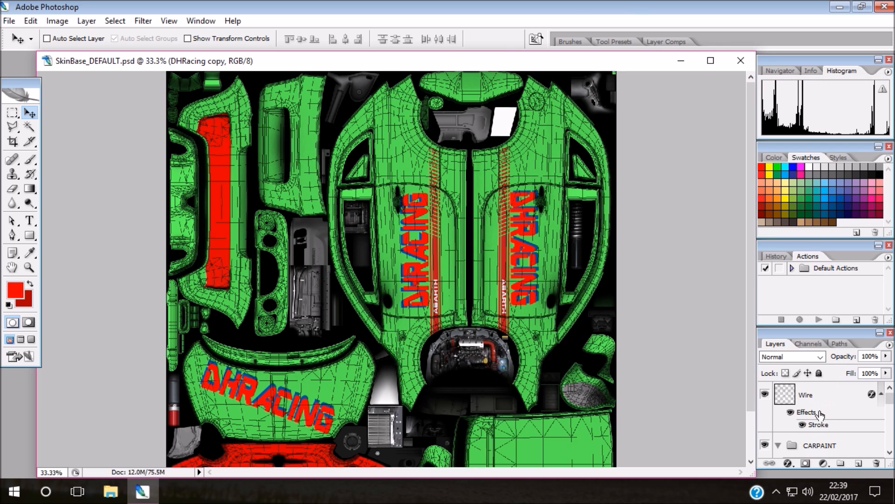
click(764, 396)
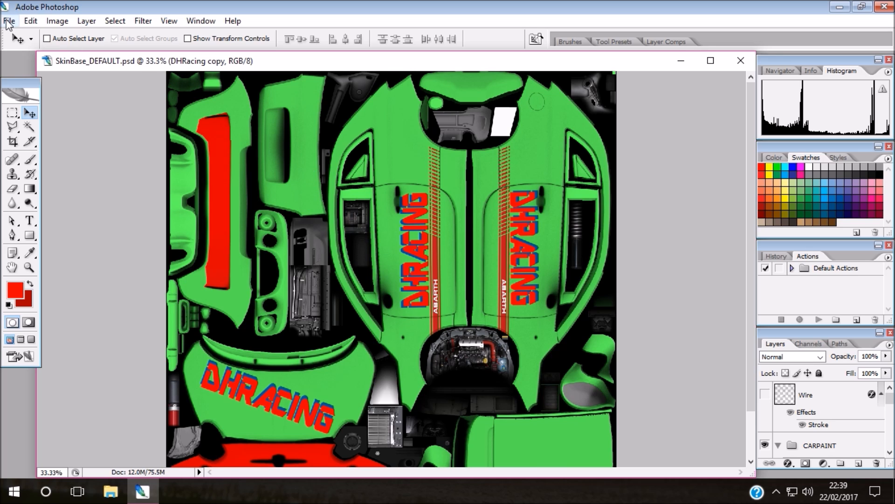
click(9, 21)
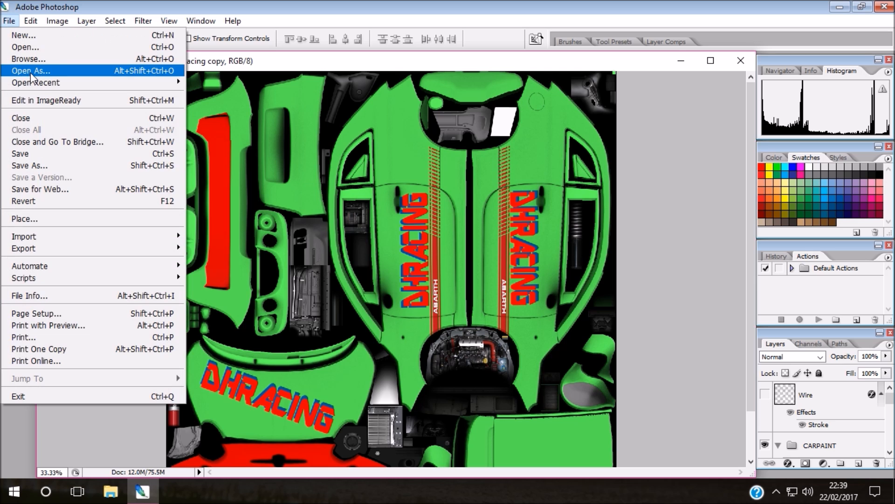
click(42, 166)
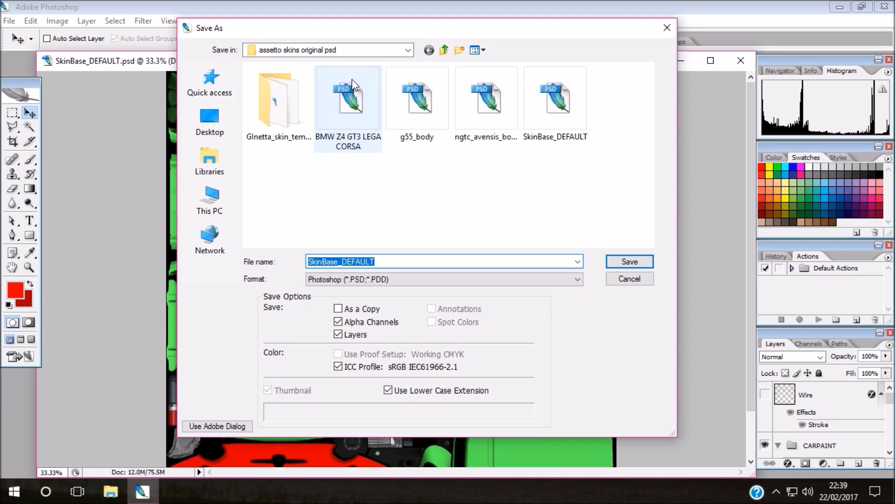
click(409, 50)
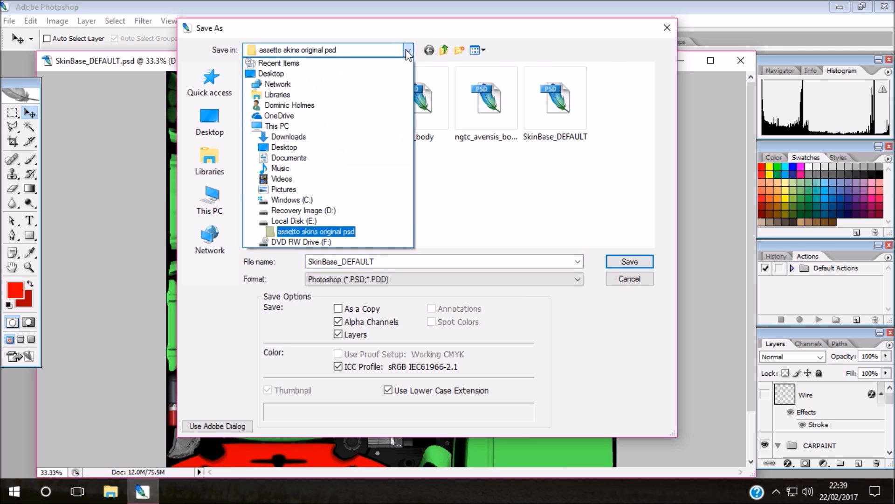
click(286, 221)
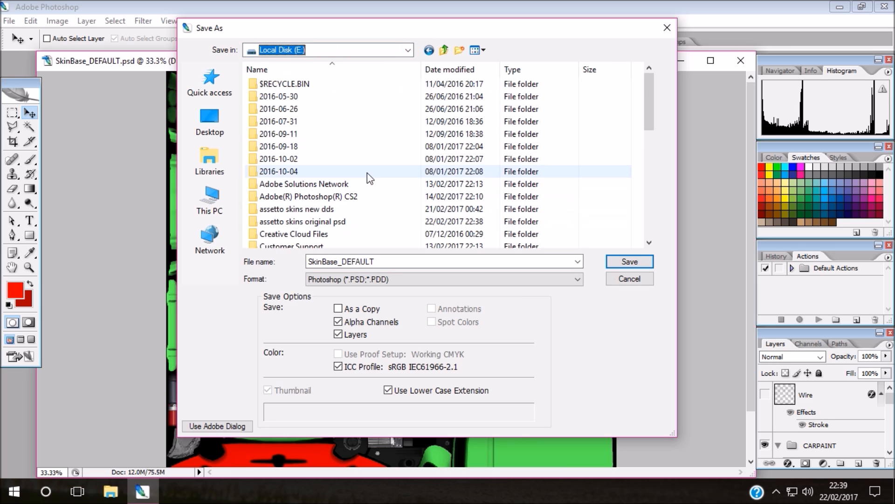
scroll(368, 173, down, 1)
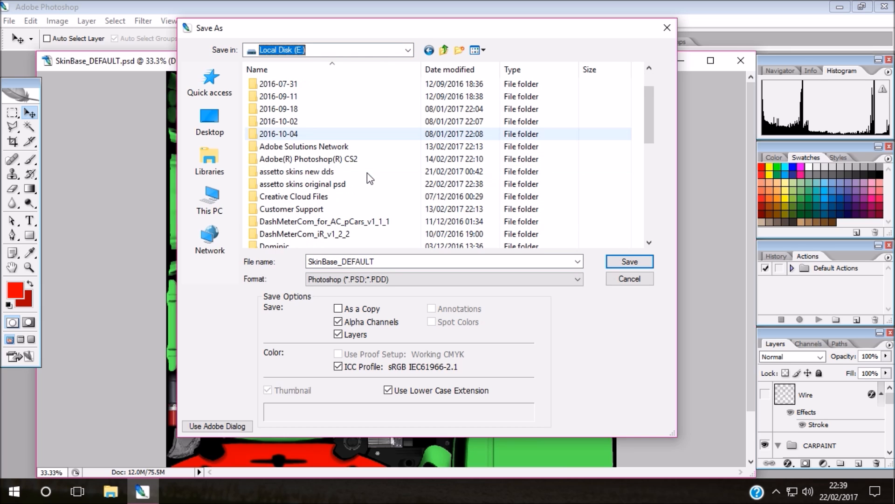
click(326, 173)
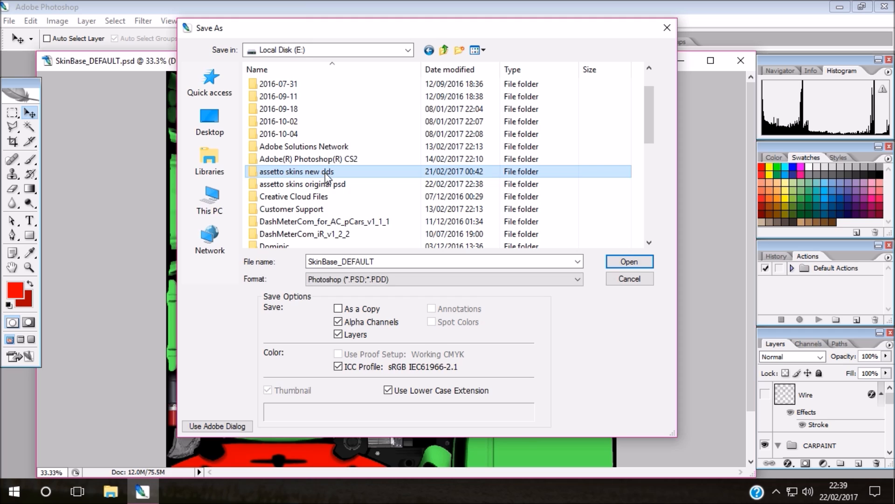
click(631, 264)
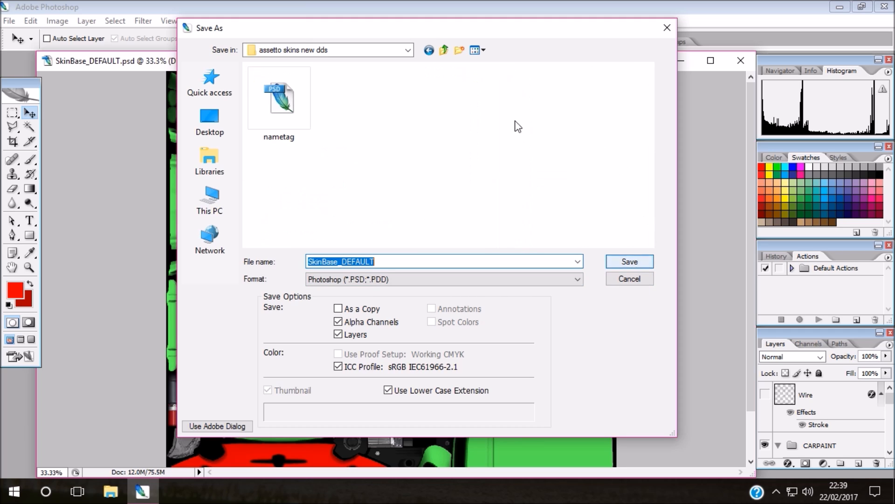
Save the skin as SkinBase_DEFAULT.dds in D3D/DDS format, using DXT5 ARGB 8 bpp interpolated alpha as a 2D texture with generated MIP maps.
click(337, 119)
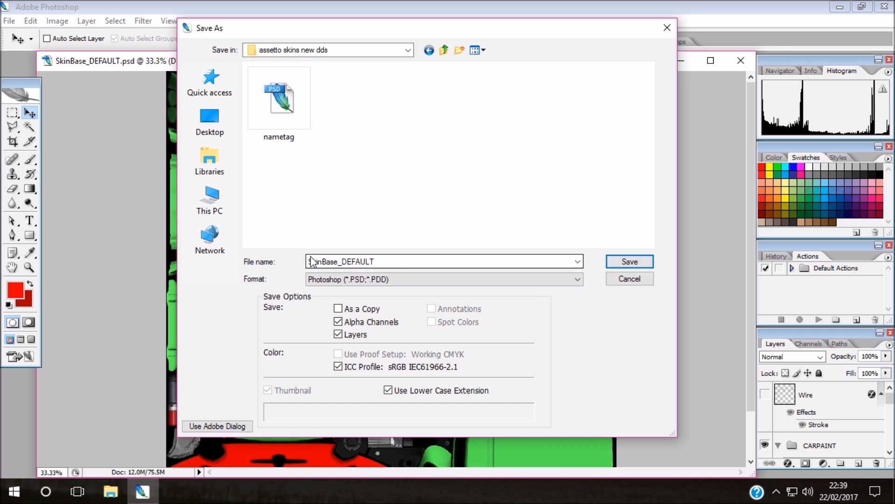
click(437, 279)
click(436, 311)
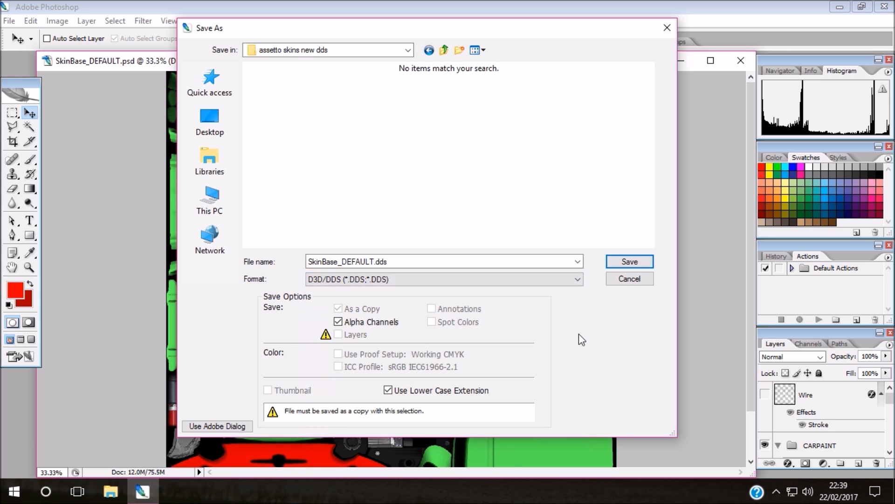
click(339, 322)
click(336, 320)
click(643, 262)
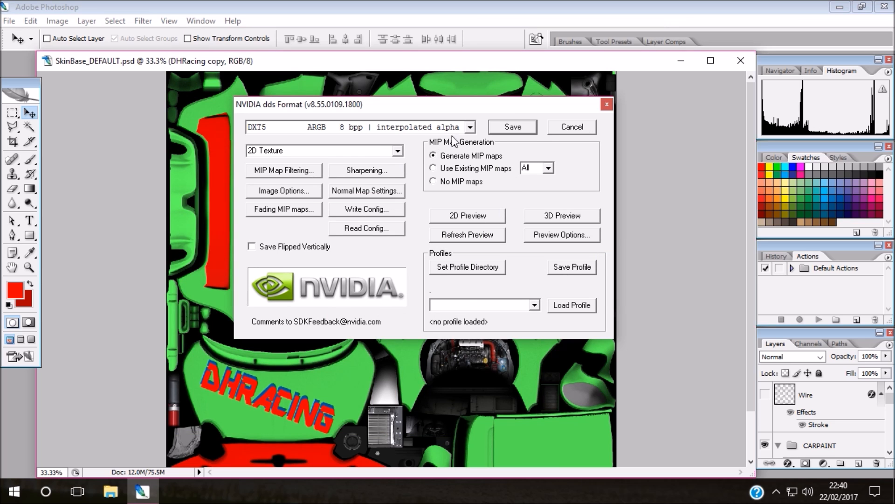
click(471, 128)
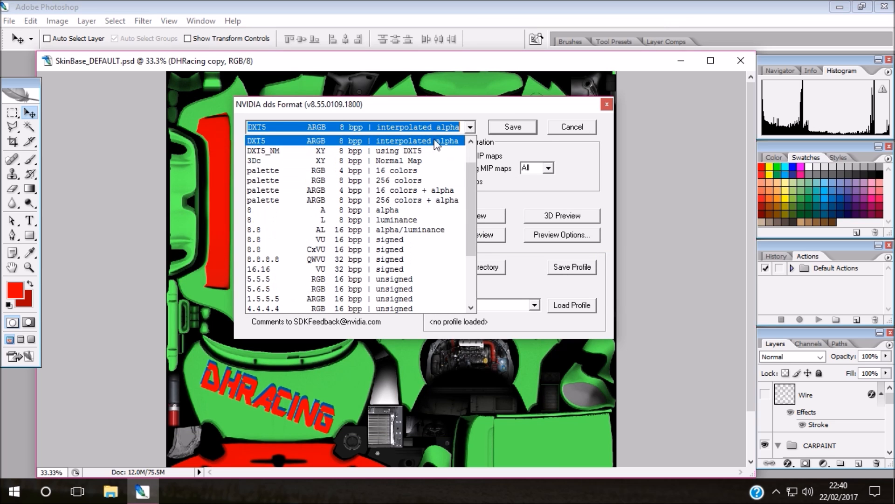
click(342, 143)
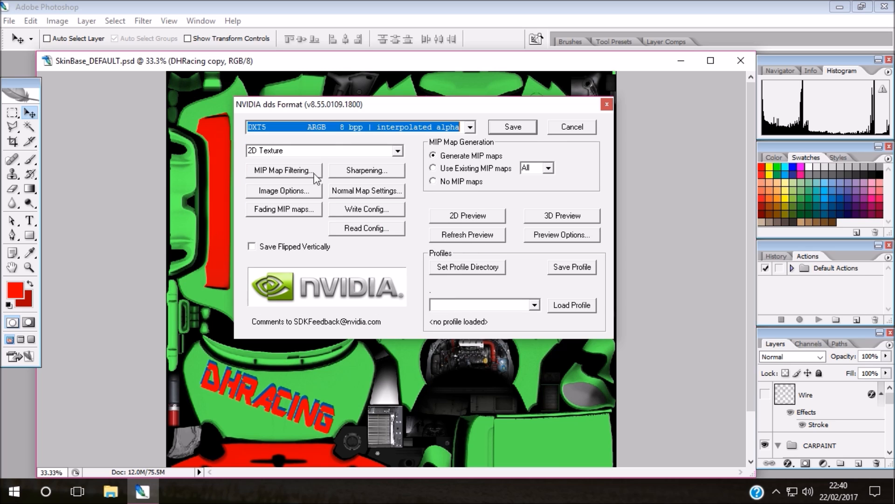
click(513, 127)
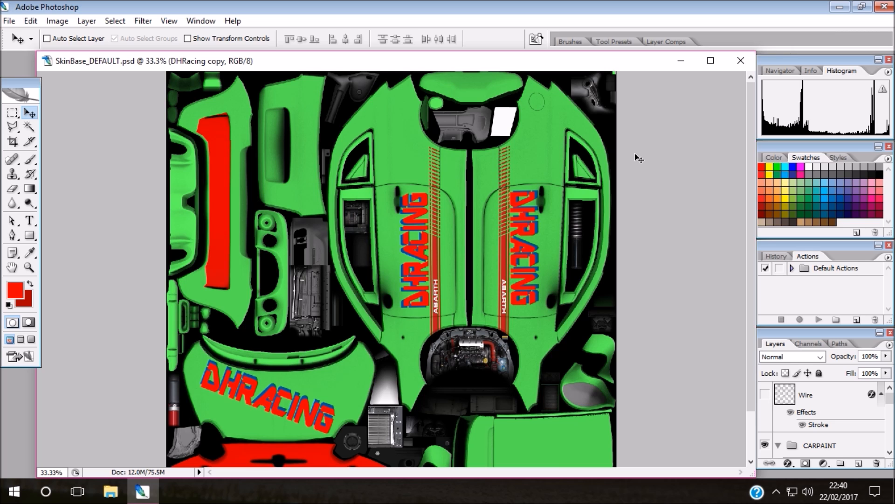
Close SkinBase_DEFAULT.psd without saving changes and exit Photoshop.
click(736, 62)
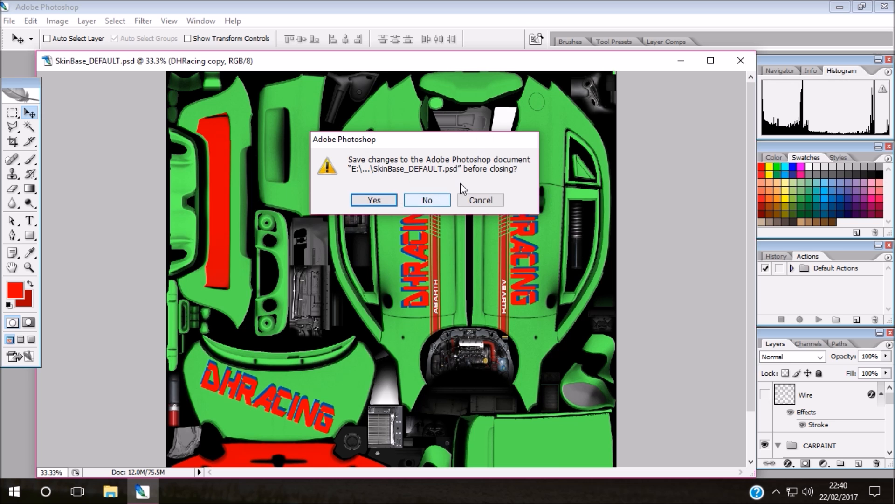
click(430, 201)
click(885, 6)
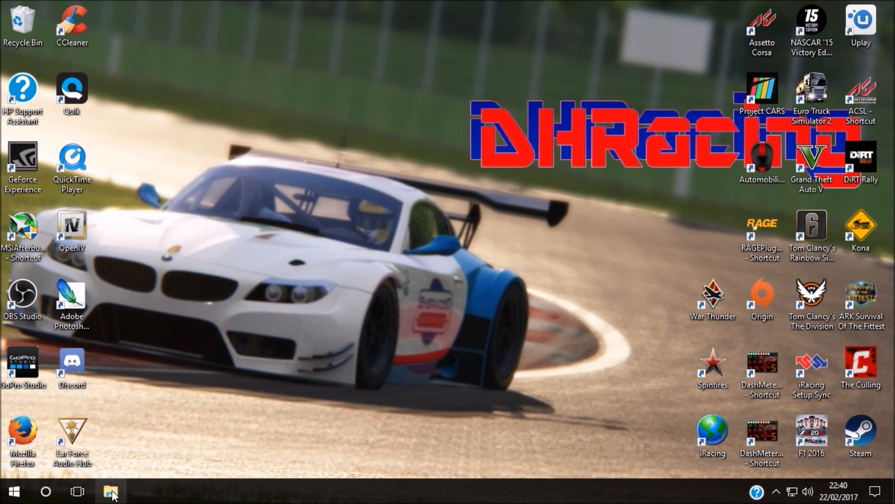
Open two File Explorer windows and arrange them side by side to fill the screen.
right_click(112, 494)
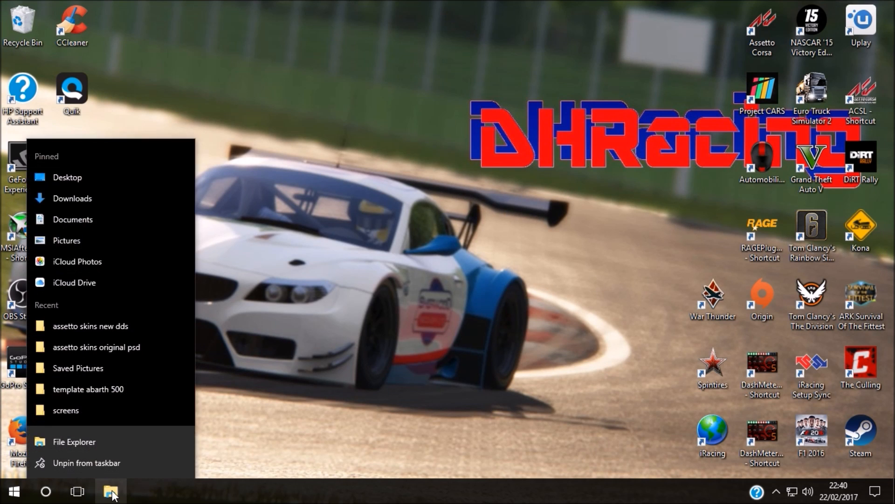
click(112, 443)
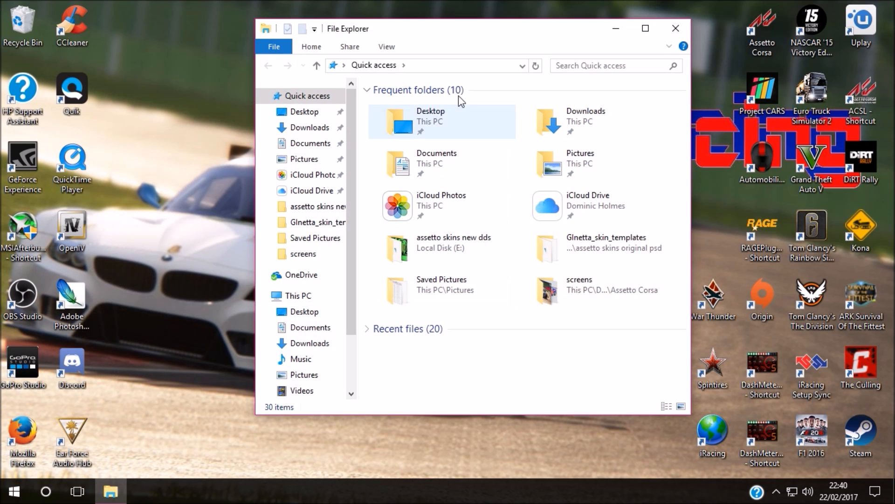
drag(463, 34, 502, 56)
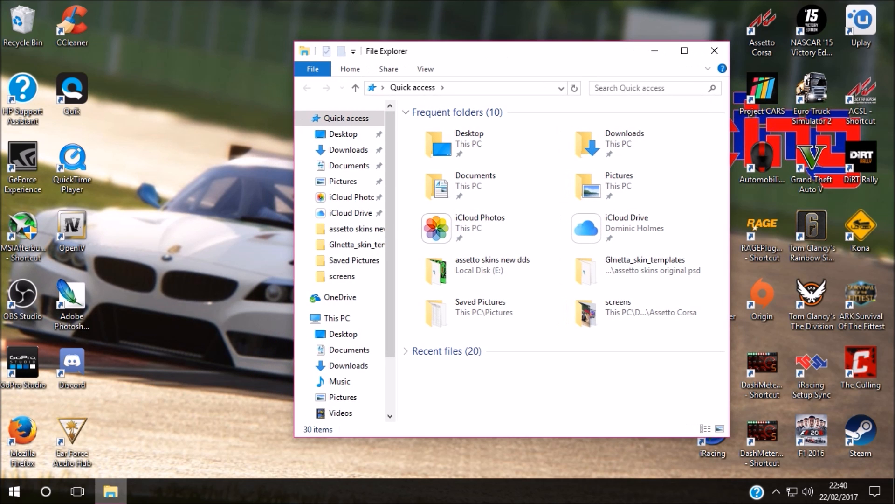
right_click(114, 495)
click(119, 431)
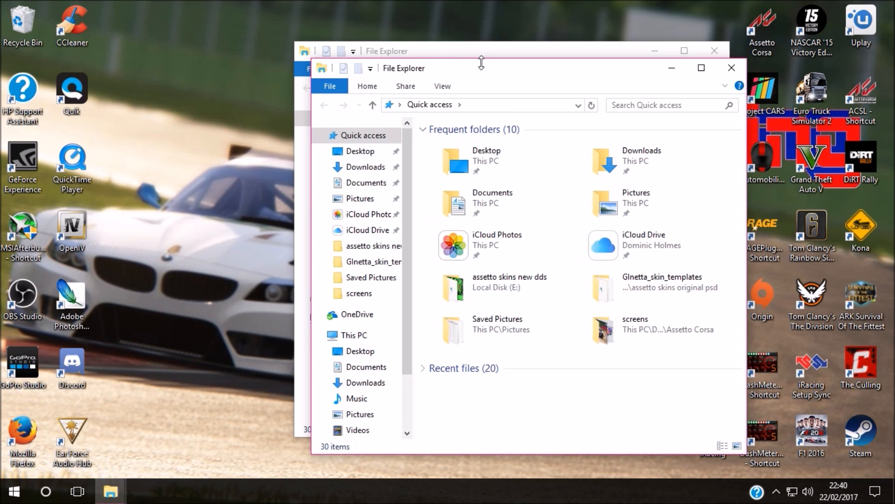
drag(487, 72, 0, 75)
click(639, 242)
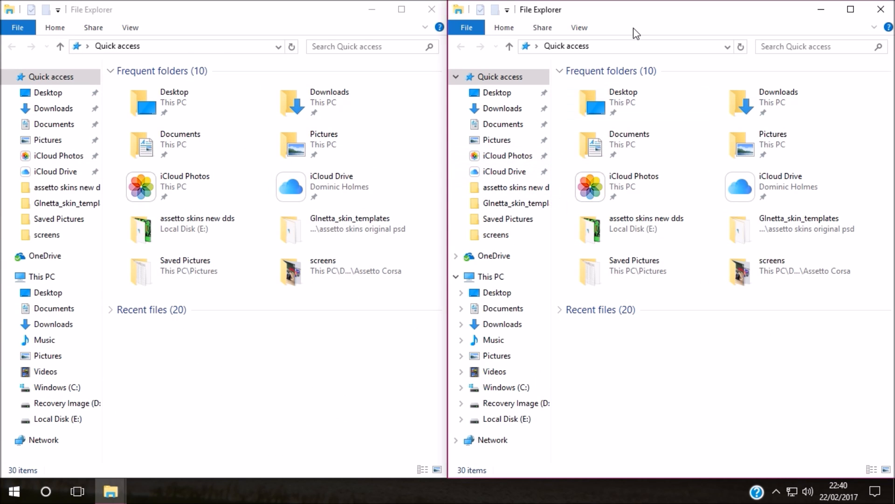
In one File Explorer window, open E:\Program Files (x86)\Steam\steamapps\common\assettocorsa\content\cars.
click(507, 419)
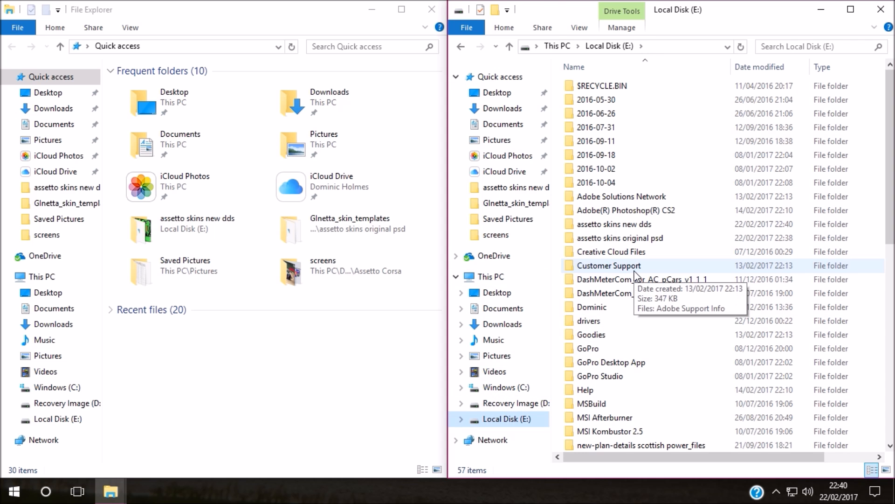
scroll(636, 275, down, 1)
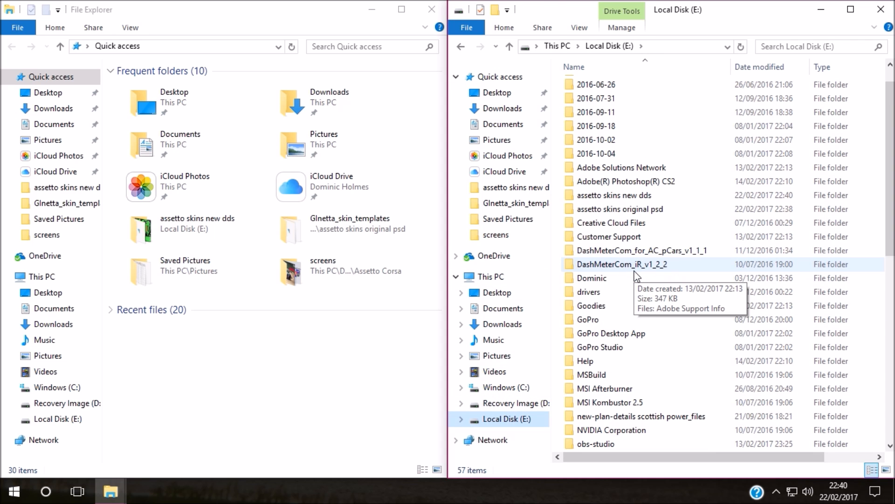
scroll(635, 275, down, 3)
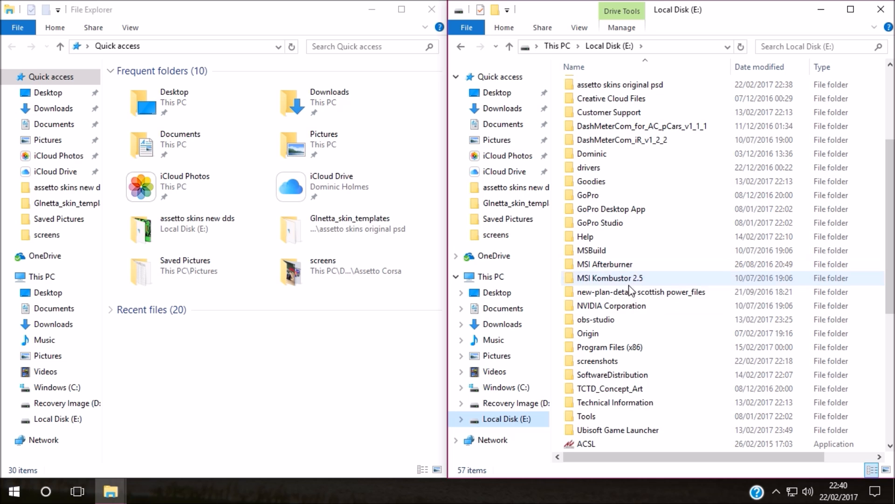
double_click(637, 349)
double_click(627, 321)
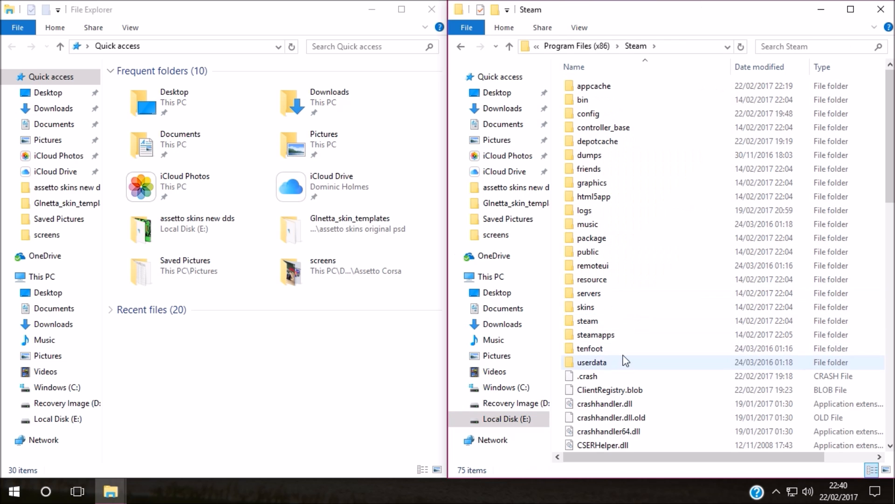
double_click(625, 335)
double_click(630, 87)
double_click(620, 113)
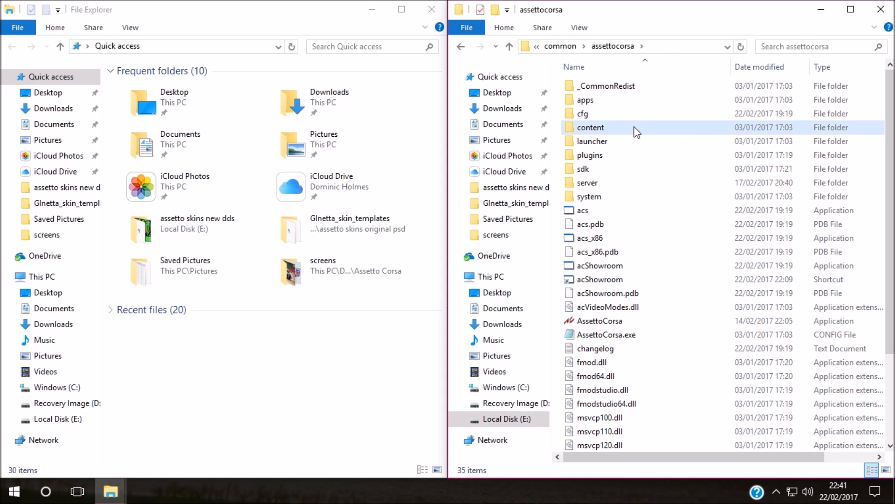
double_click(637, 133)
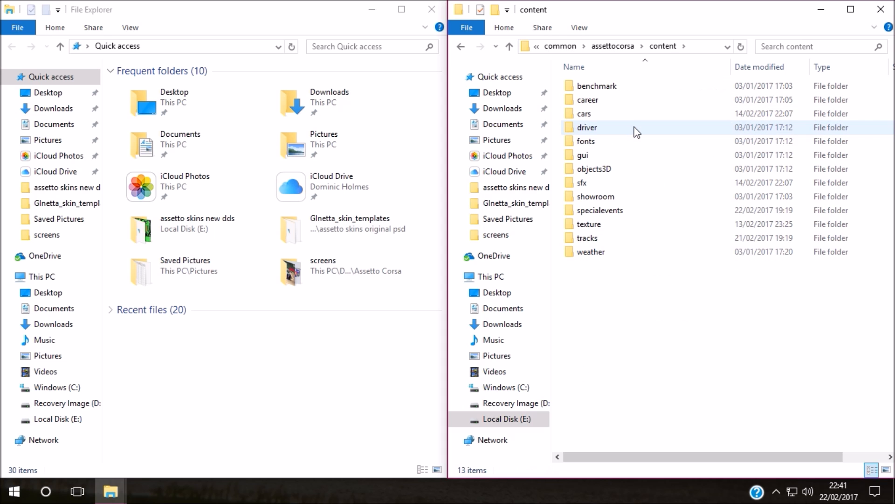
double_click(601, 114)
Look through the list of car folders inside the cars folder to find the Abarth entries.
scroll(615, 306, down, 5)
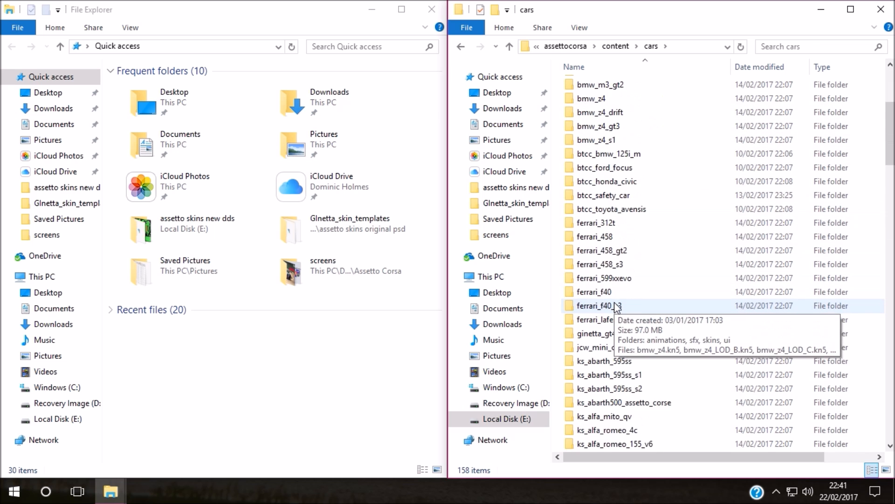
scroll(617, 306, down, 4)
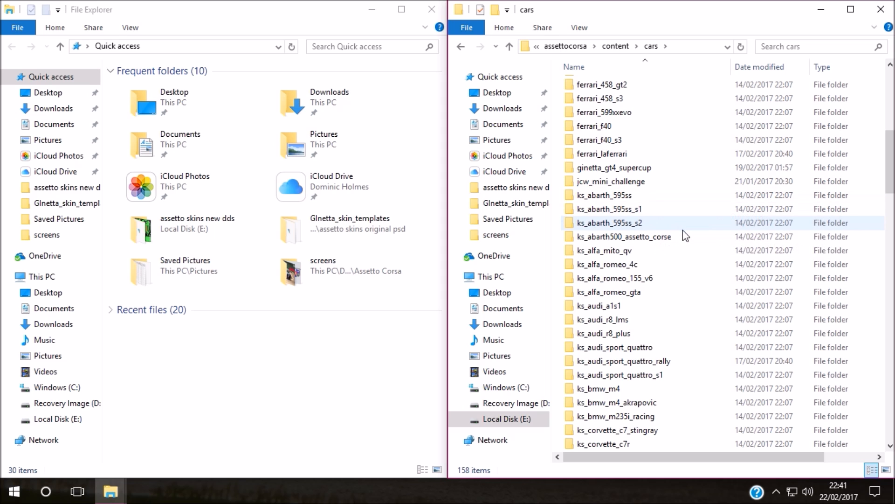
mouse_move(685, 240)
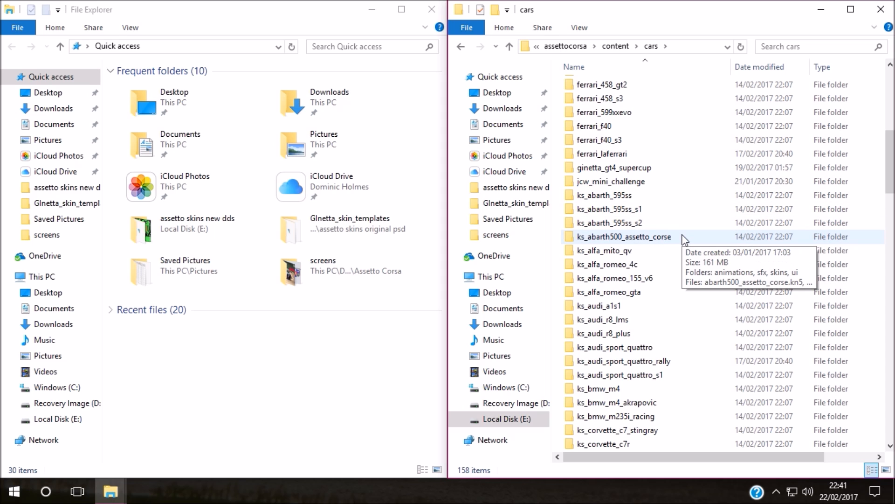
scroll(684, 239, down, 4)
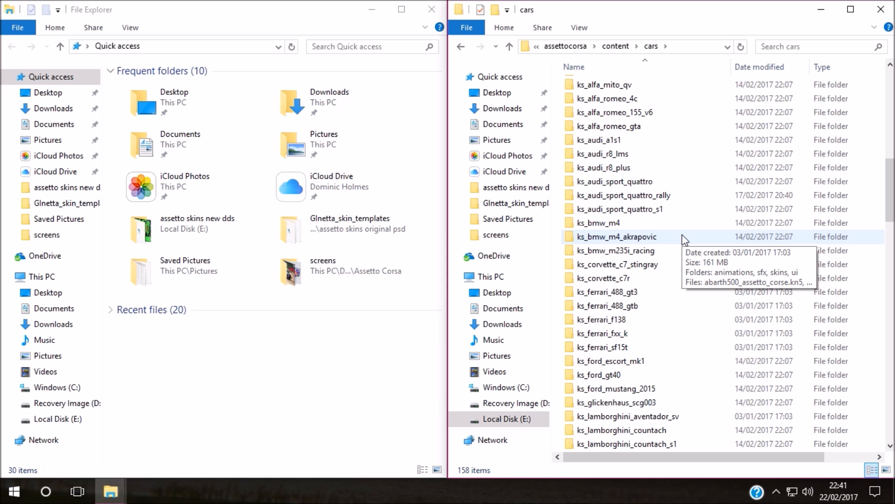
scroll(685, 239, down, 9)
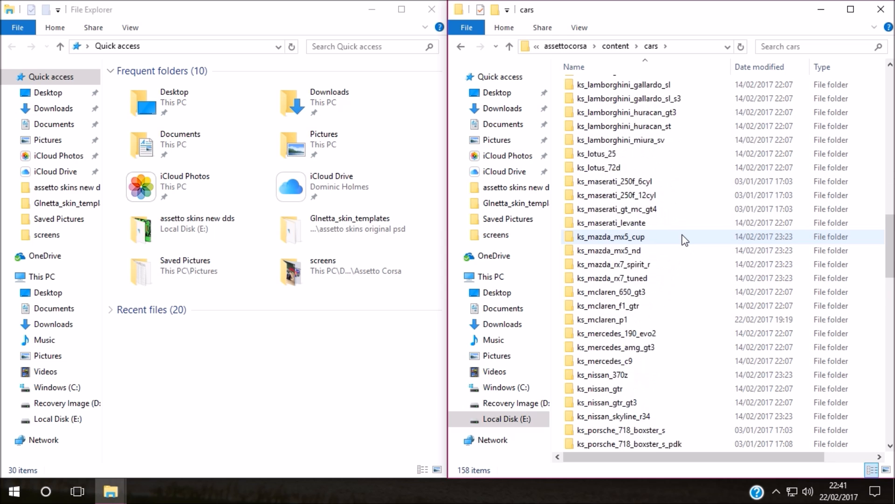
scroll(684, 239, down, 13)
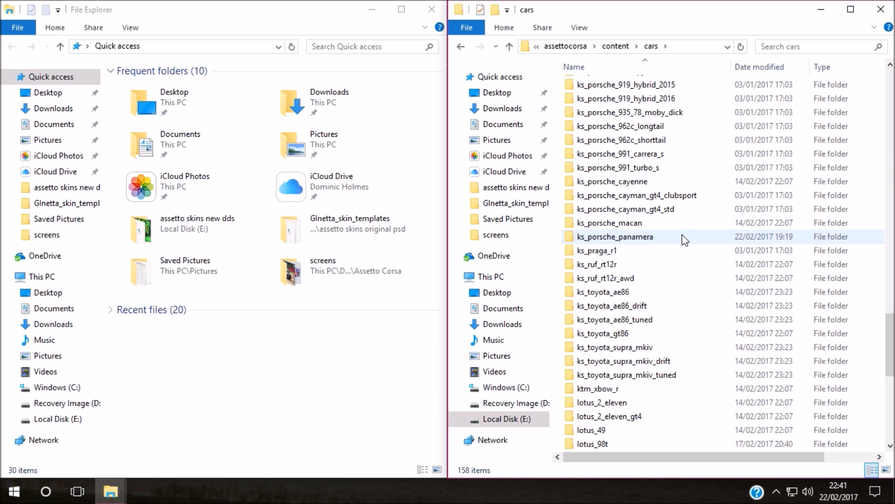
scroll(684, 239, down, 9)
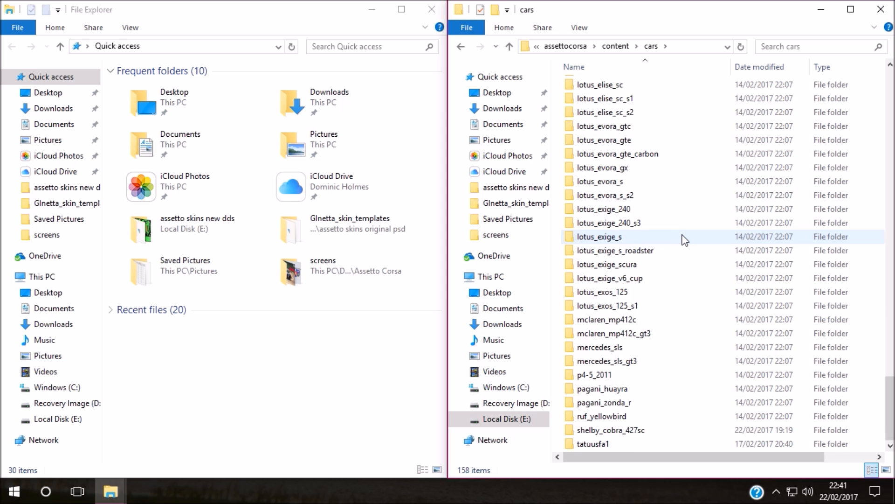
scroll(682, 236, up, 16)
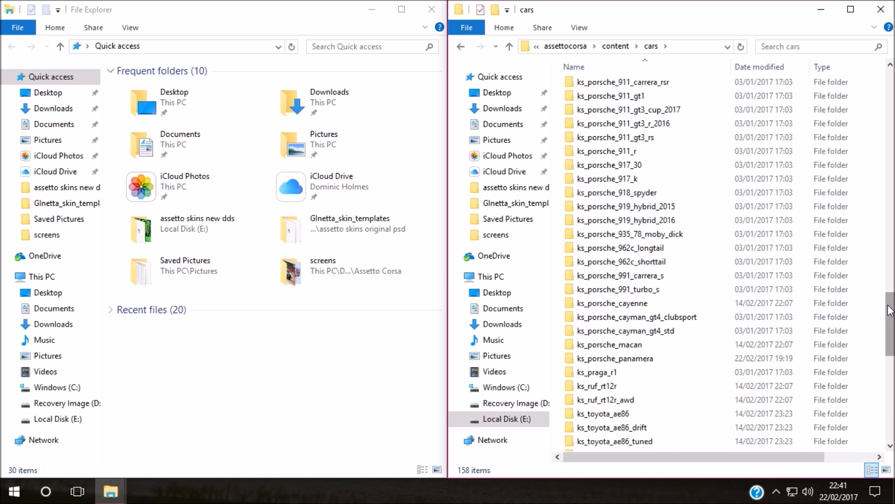
Open the skins folder inside the abarth500 car folder.
drag(891, 172, 891, 77)
click(622, 87)
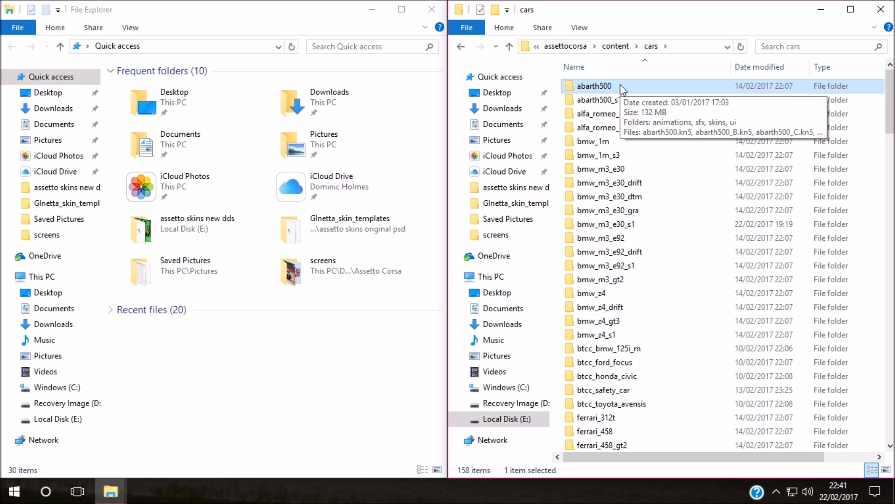
double_click(620, 85)
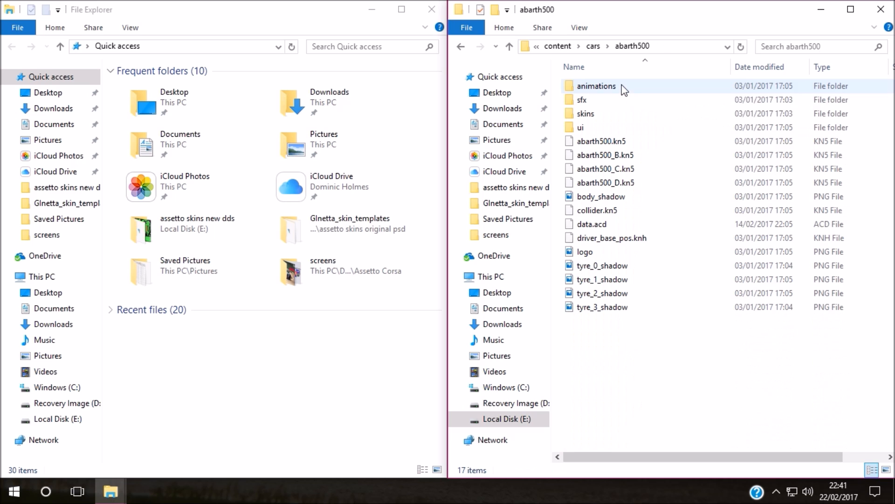
double_click(599, 115)
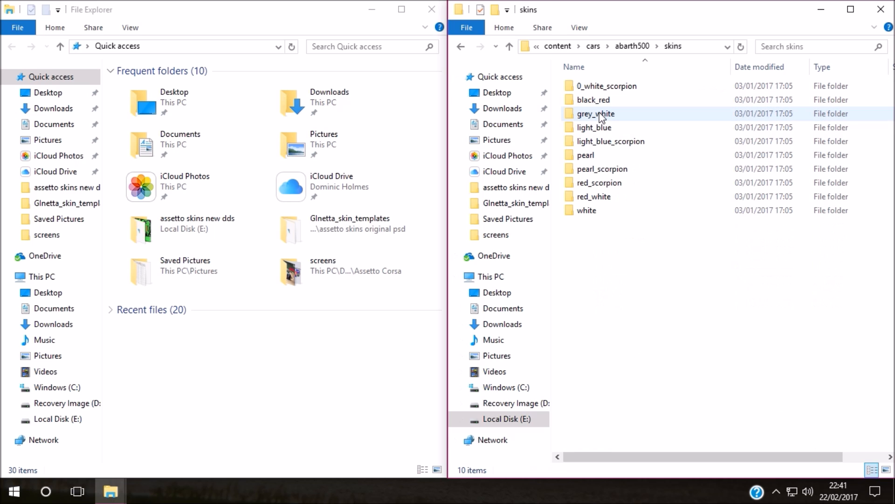
Examine the files in the white and red_white skin folders, returning to the skins folder after each.
double_click(605, 210)
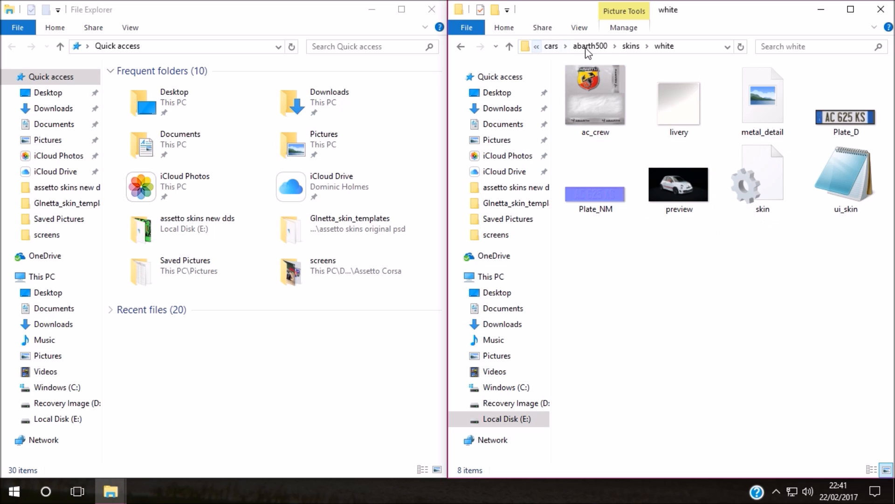
click(630, 47)
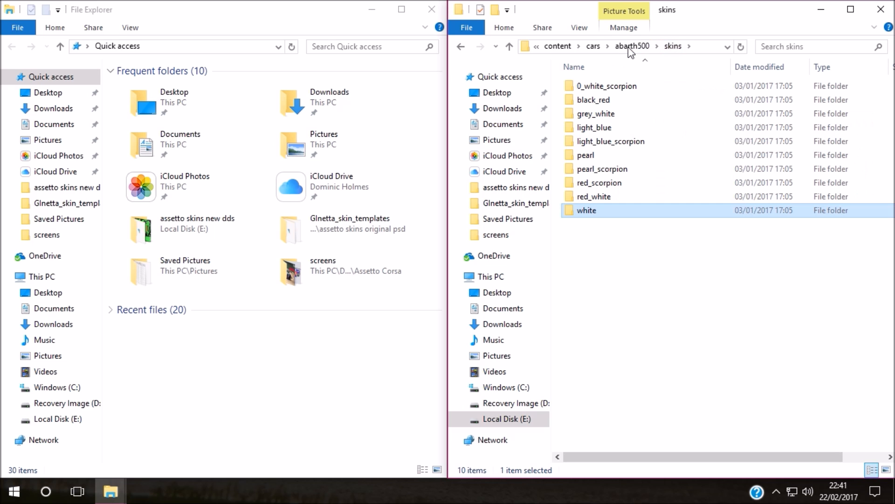
double_click(603, 195)
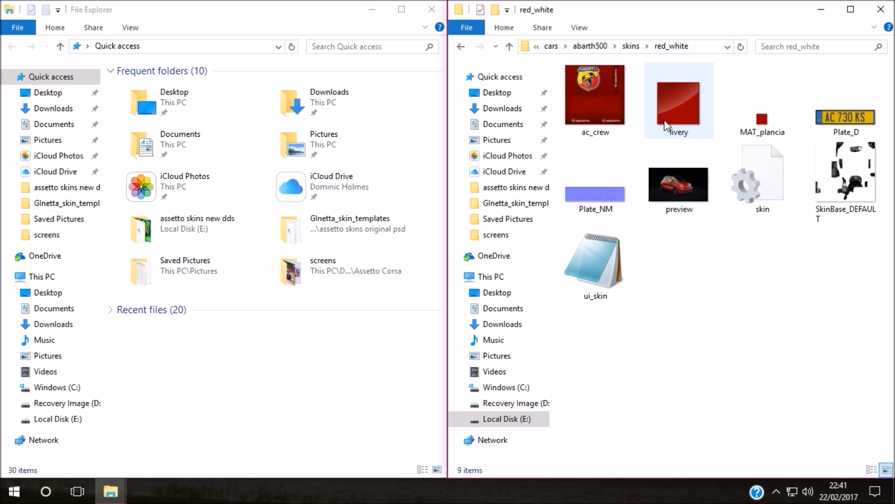
click(631, 46)
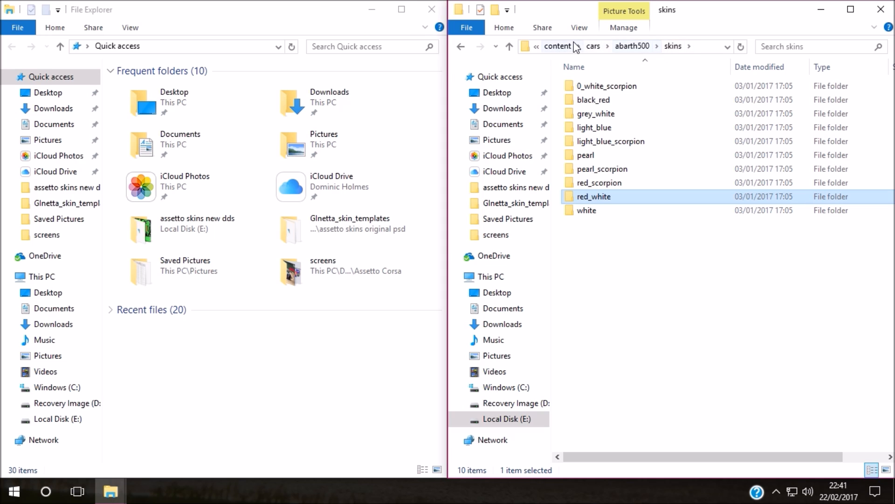
Go to assettocorsa\sdk\dev\skin_templates and open the template abarth 500 folder.
click(558, 47)
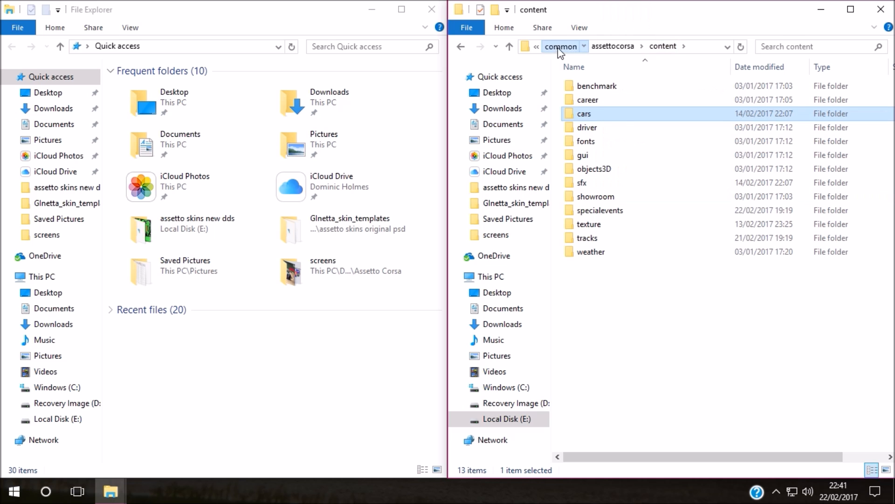
click(558, 46)
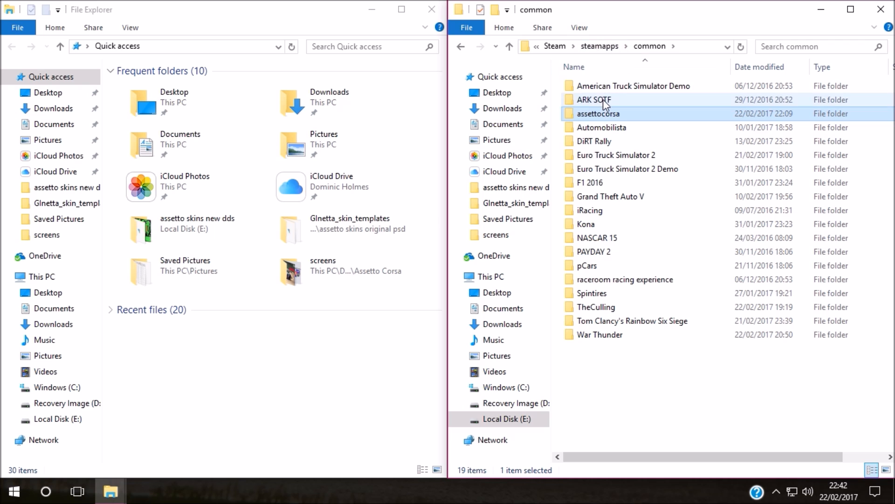
double_click(603, 114)
double_click(595, 169)
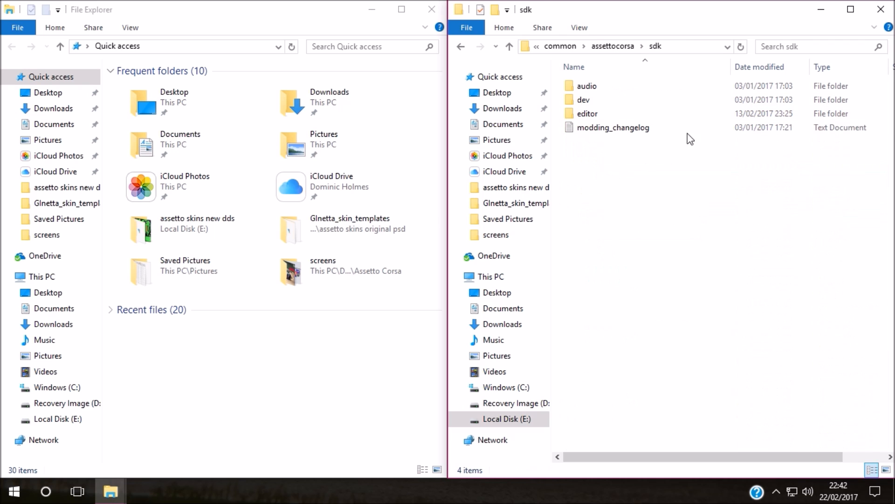
double_click(621, 100)
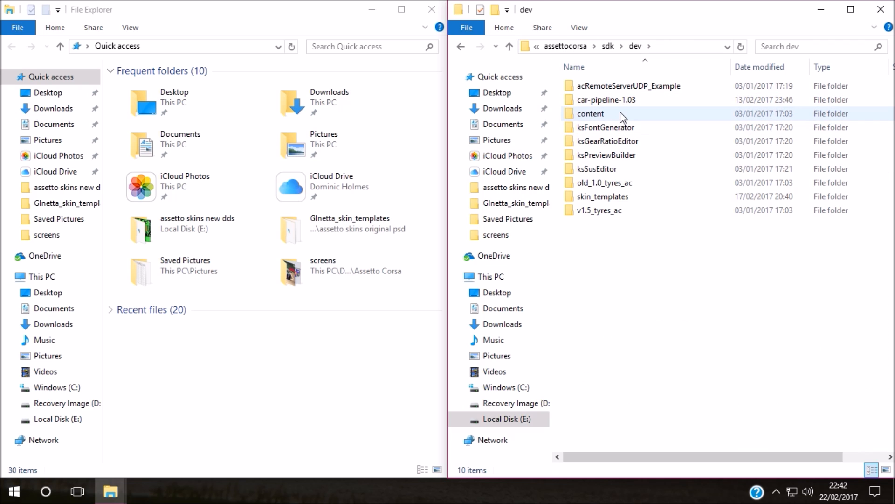
double_click(619, 197)
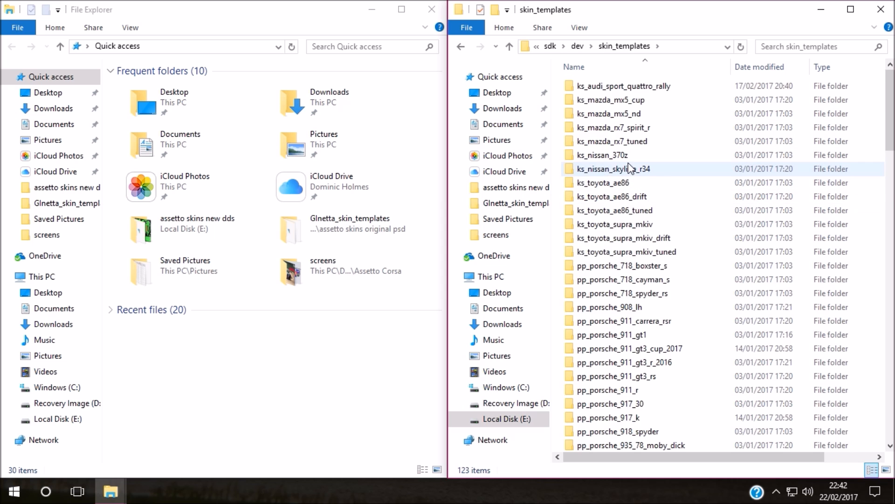
scroll(628, 163, down, 10)
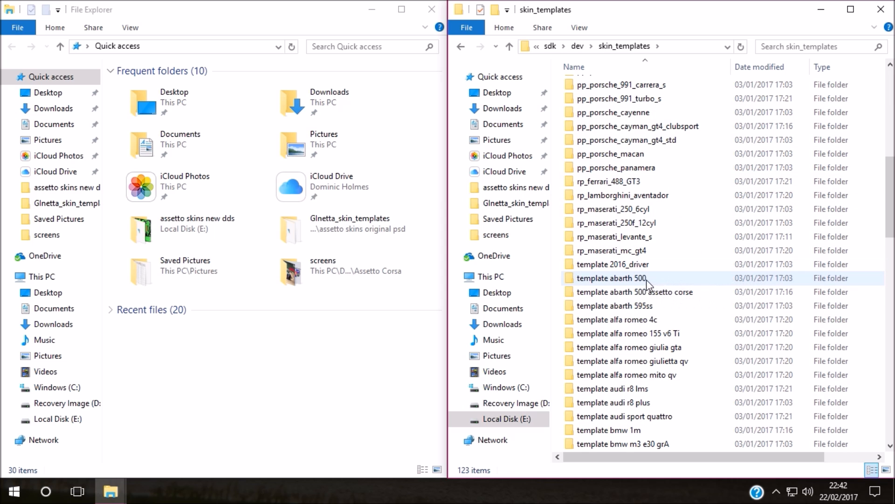
double_click(646, 279)
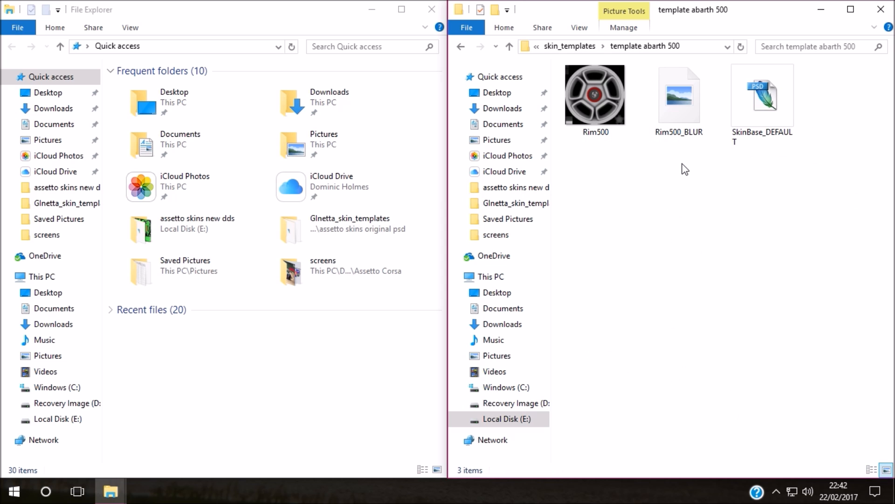
Copy the Rim500 and Rim500_BLUR files from the template abarth 500 folder.
drag(687, 160, 599, 89)
right_click(599, 88)
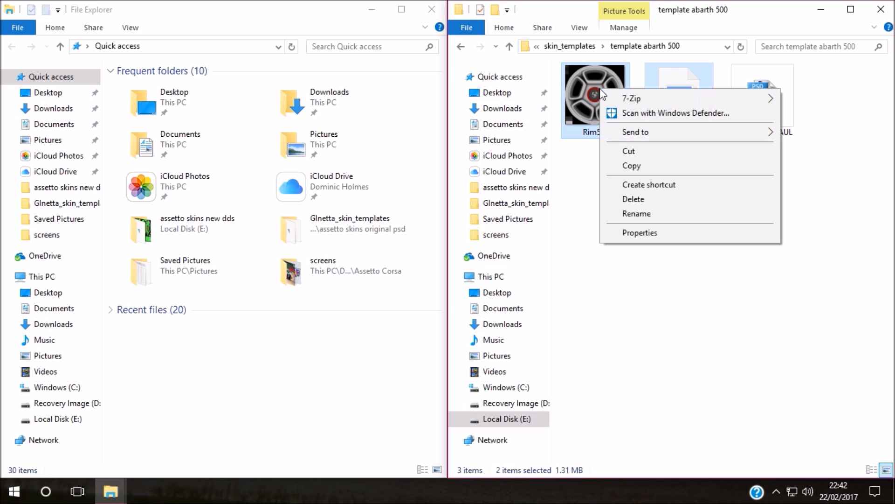
click(631, 166)
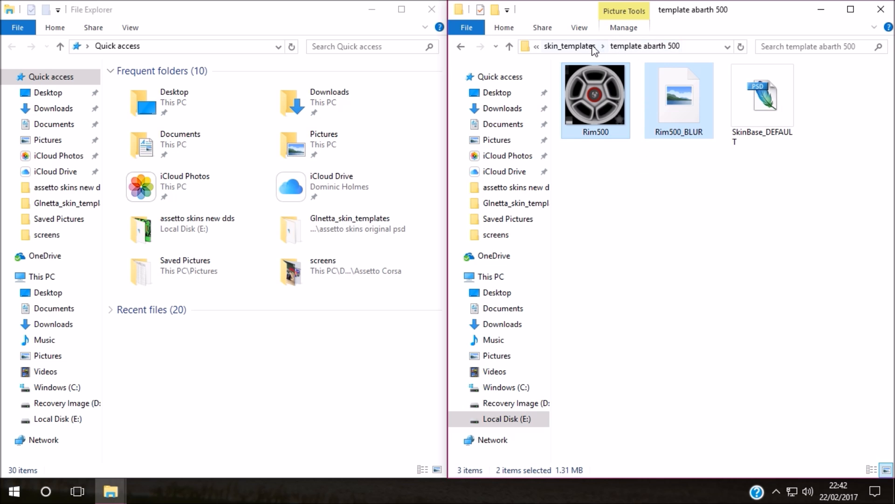
Return to the assettocorsa folder and open content\cars\abarth500\skins.
click(570, 46)
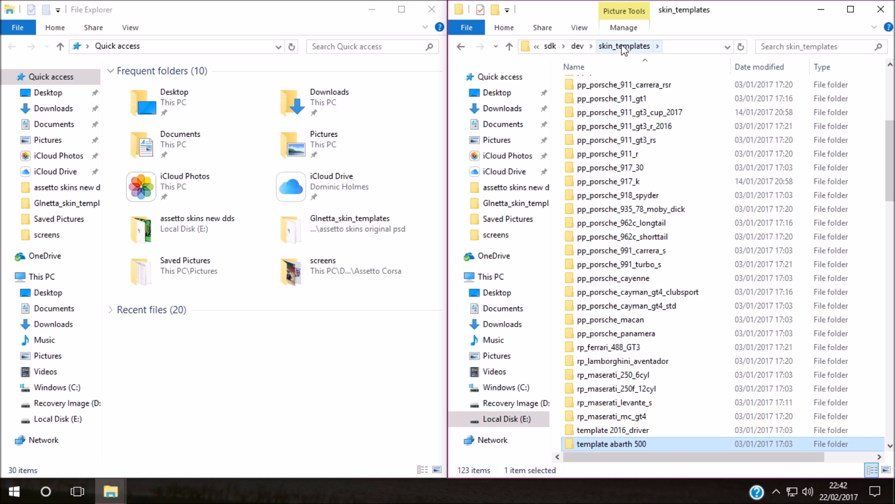
click(556, 47)
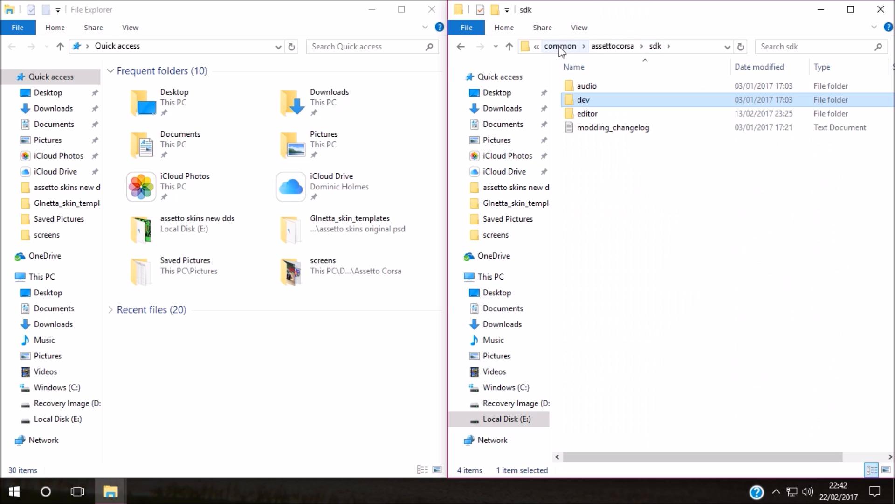
click(604, 49)
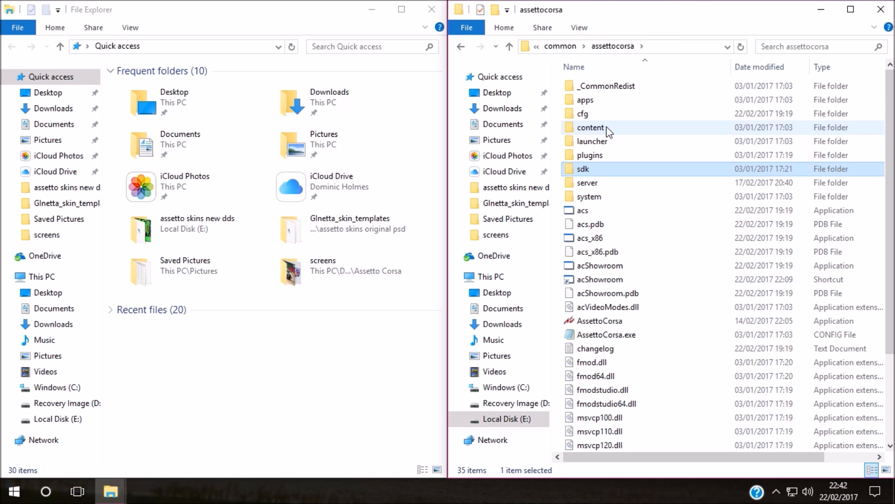
double_click(607, 128)
double_click(614, 118)
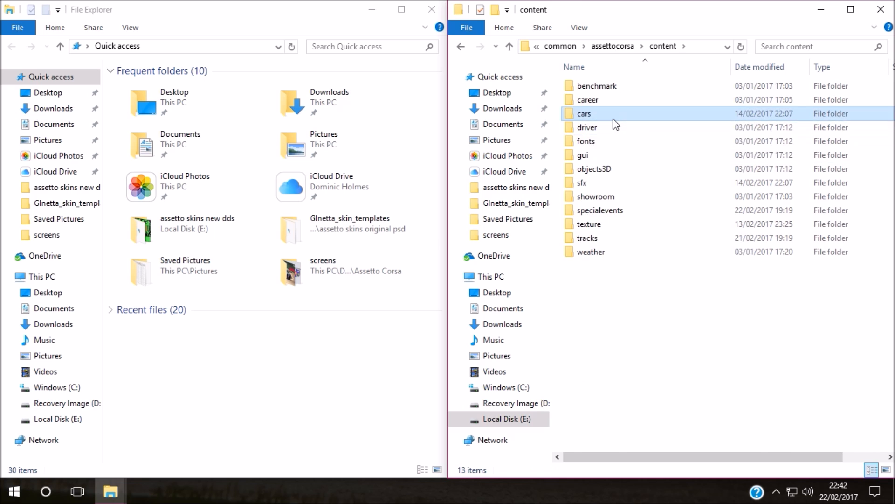
double_click(617, 88)
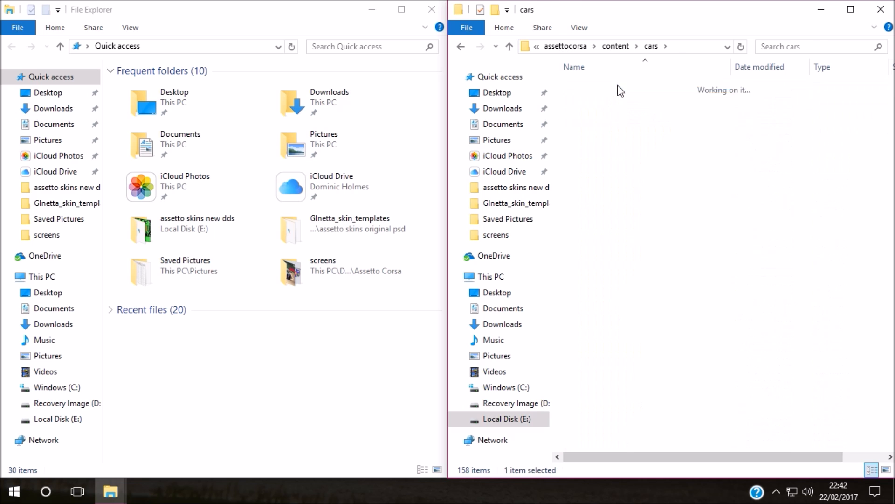
click(606, 117)
double_click(606, 117)
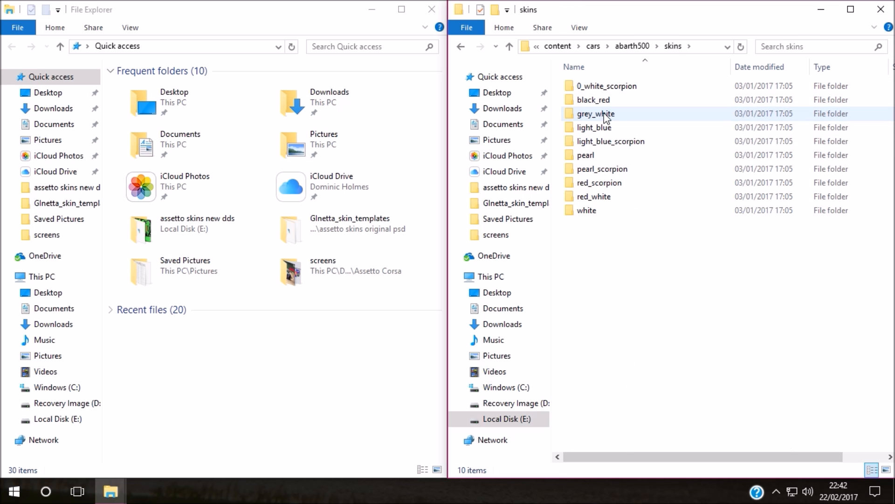
Create a new folder in the abarth500 skins folder, named with the skin author's first and last name joined by an underscore.
right_click(612, 246)
mouse_move(659, 409)
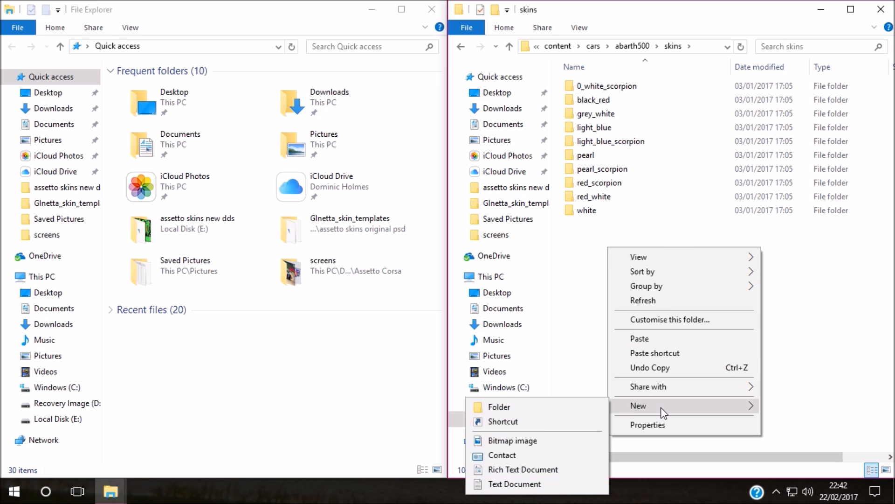
click(544, 405)
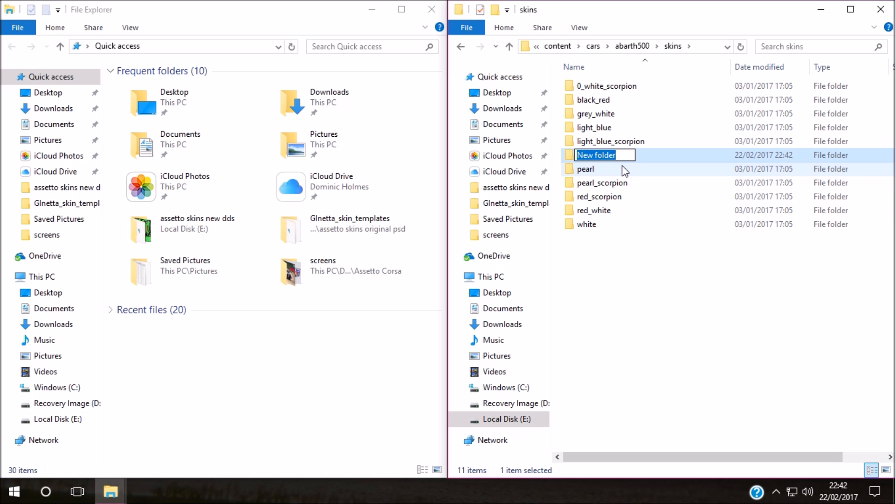
key(BackSpace)
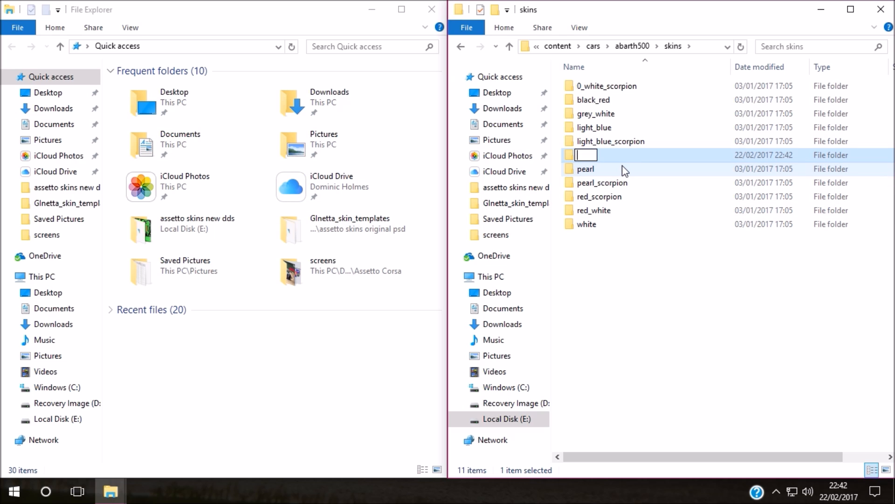
text(Dominic_H)
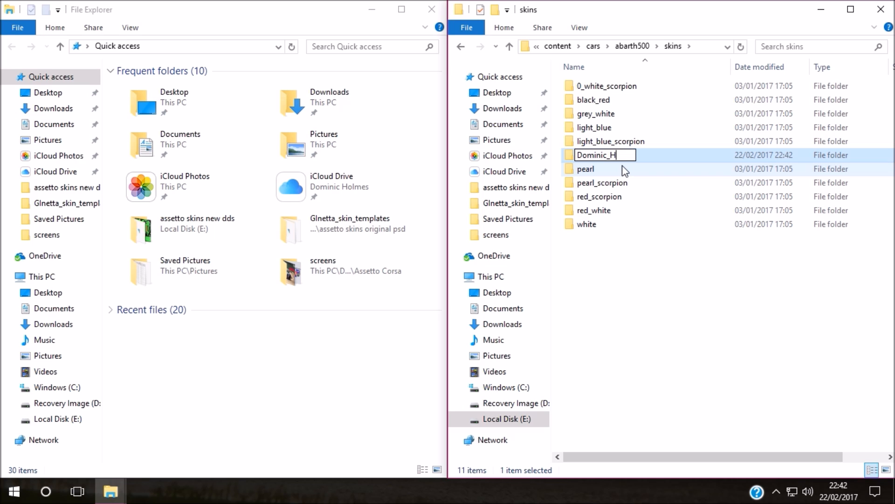
text(es)
click(613, 248)
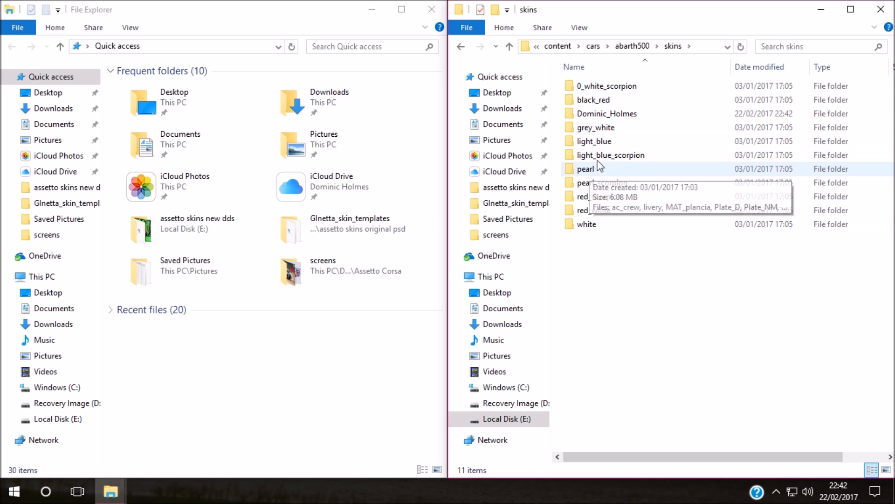
Paste the Rim500 and Rim500_BLUR files into the new author-named skin folder.
double_click(608, 114)
right_click(633, 141)
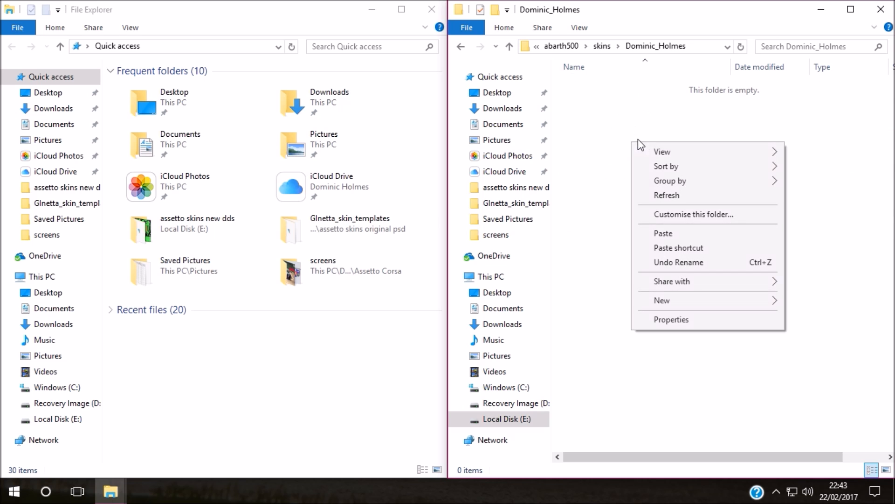
click(688, 233)
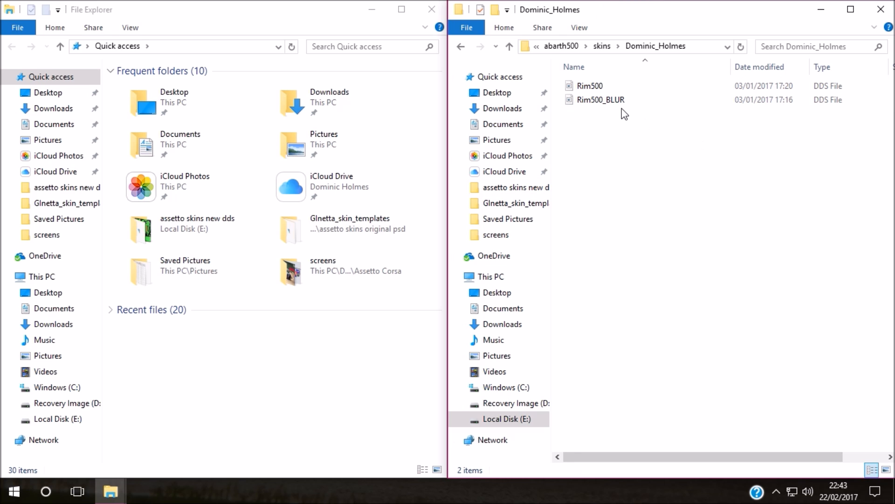
click(602, 46)
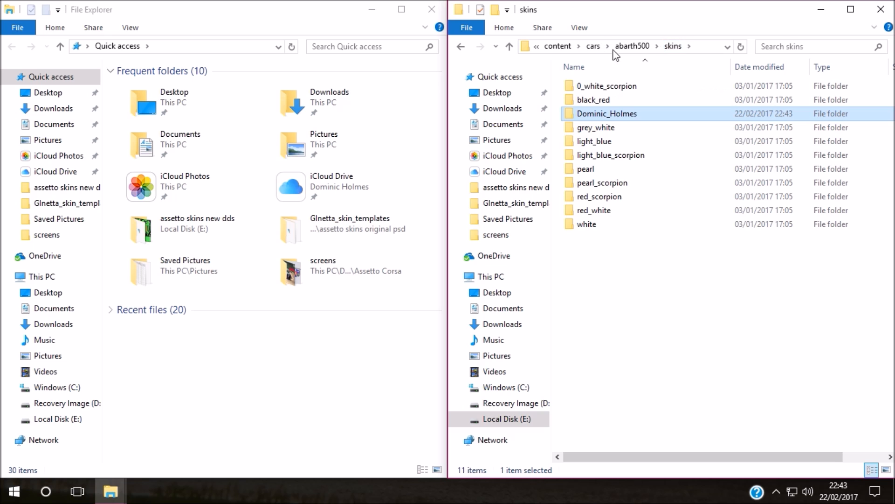
double_click(597, 113)
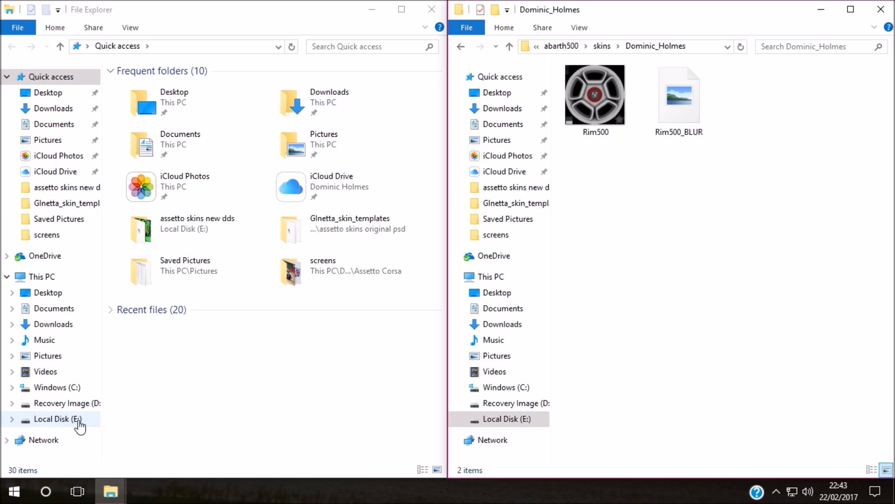
Move SkinBase_DEFAULT from Local Disk (E:)\assetto skins new dds into the new skin folder and close both folder windows.
click(53, 420)
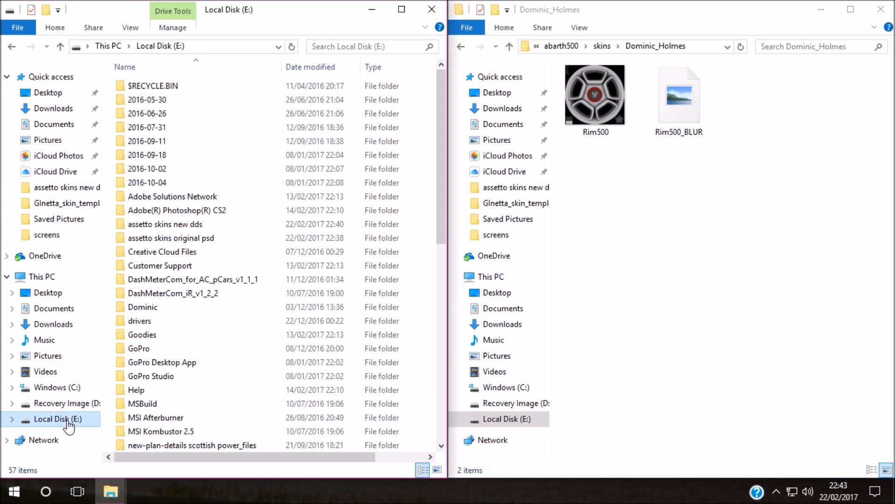
double_click(201, 225)
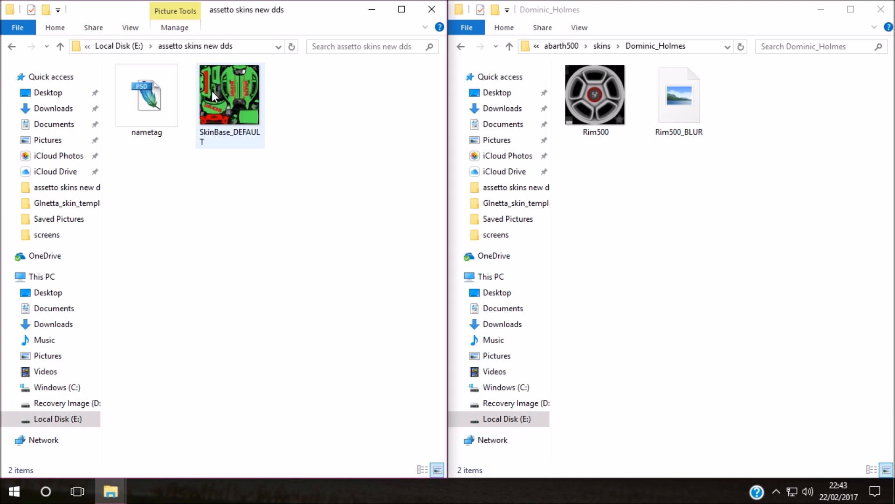
drag(219, 92, 695, 224)
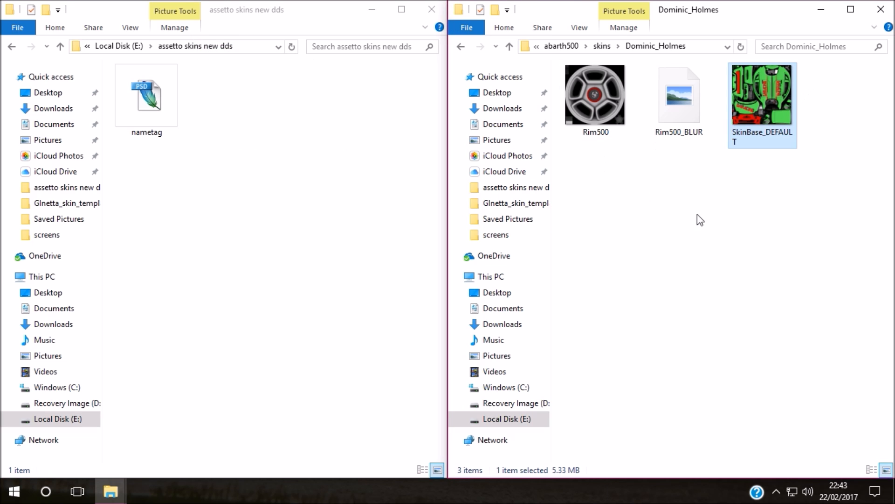
click(700, 219)
click(202, 144)
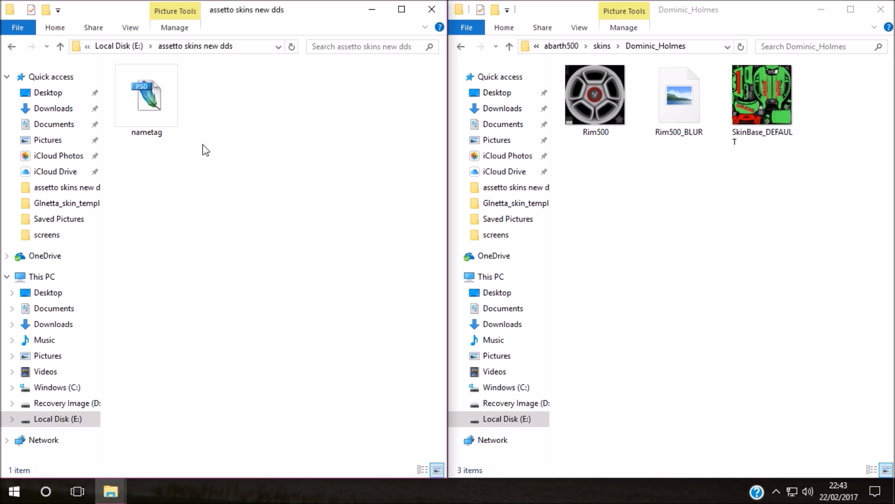
click(432, 9)
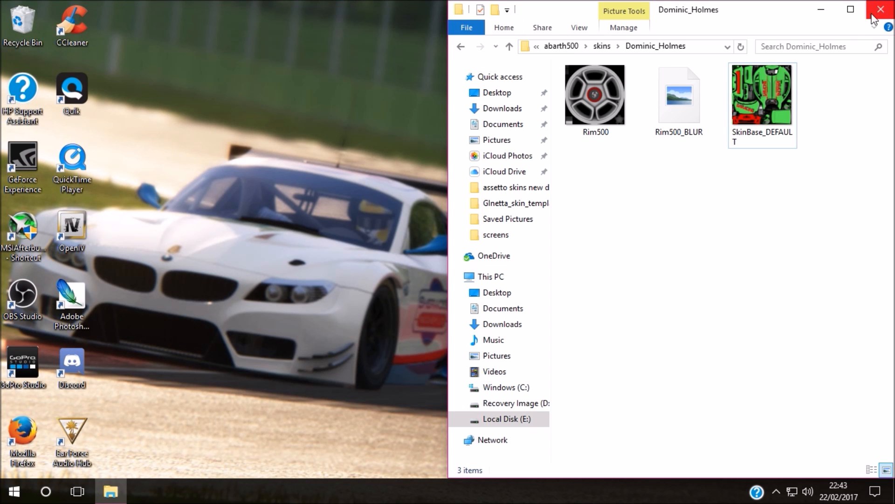
click(874, 18)
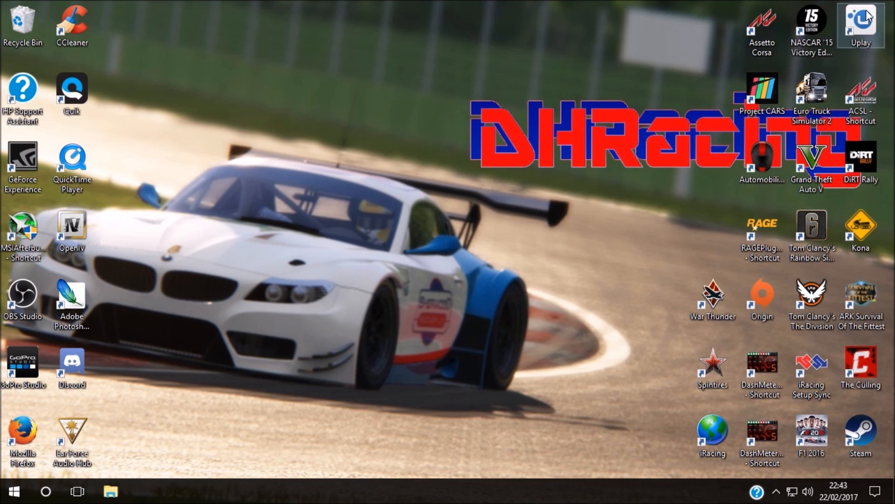
Rearrange the desktop shortcuts, placing iRacing beside NASCAR '15 and Uplay and Assetto Corsa in the row with F1 2016.
click(363, 143)
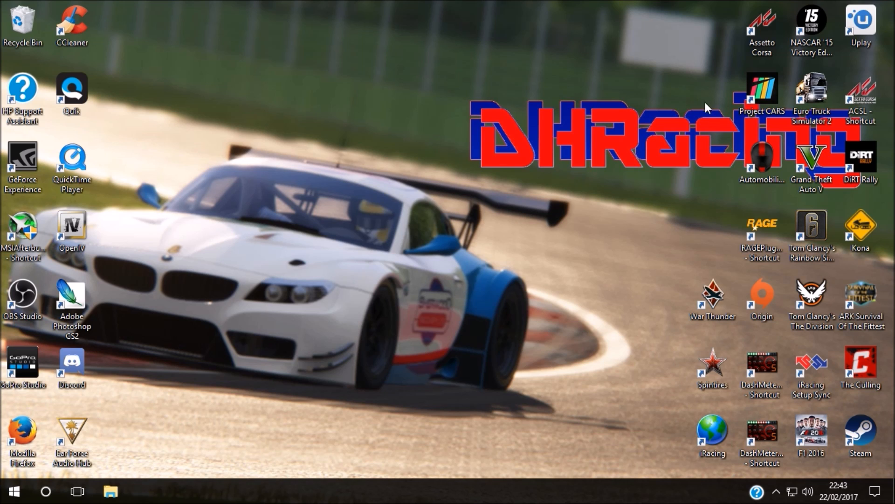
drag(715, 441, 667, 29)
drag(746, 36, 649, 169)
click(685, 35)
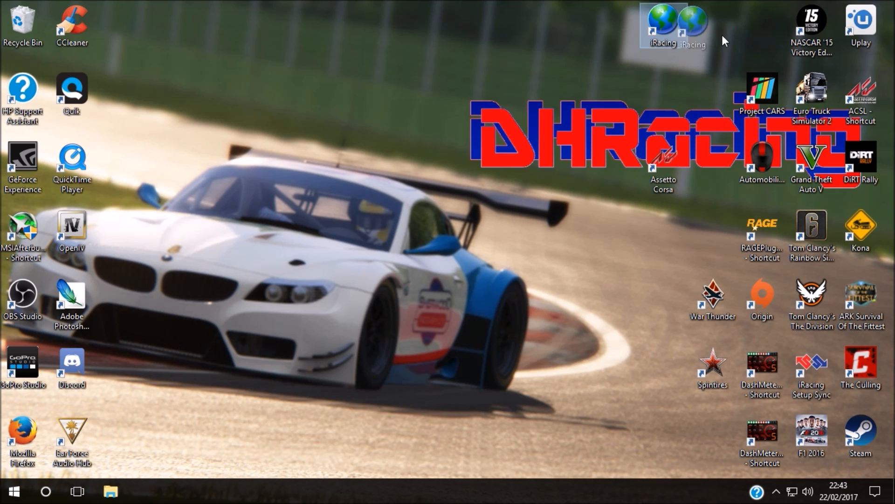
drag(684, 35, 788, 44)
drag(853, 30, 666, 238)
drag(663, 166, 777, 446)
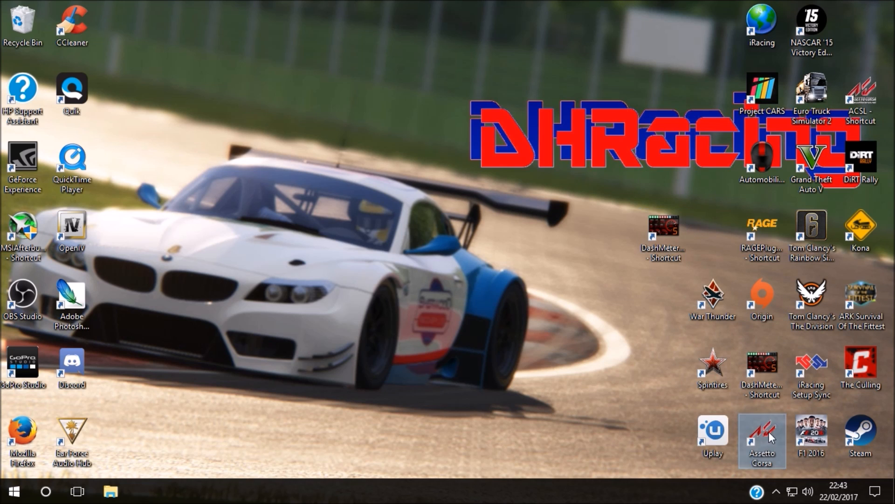
drag(663, 233, 665, 373)
Place the ACSL shortcut alone near the desktop's centre and the DashMeterCom_AC_pCars shortcut above War Thunder.
click(863, 106)
drag(864, 107, 394, 204)
drag(295, 220, 408, 159)
drag(231, 166, 463, 332)
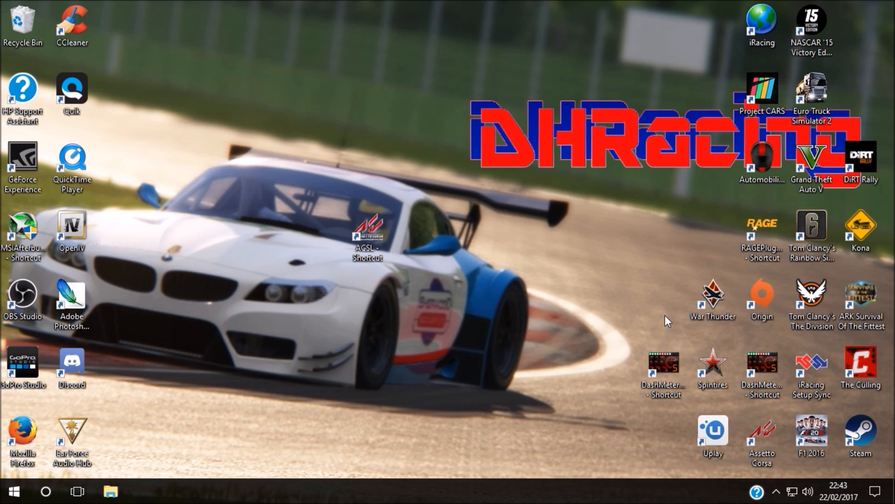
drag(669, 365, 715, 225)
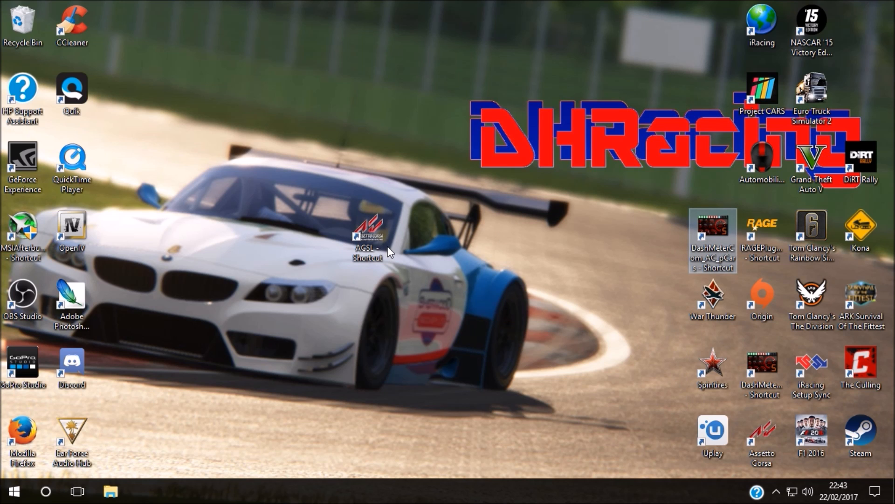
Switch to Firefox and search the web for "assetto corsa showroom launcher".
click(25, 439)
double_click(25, 439)
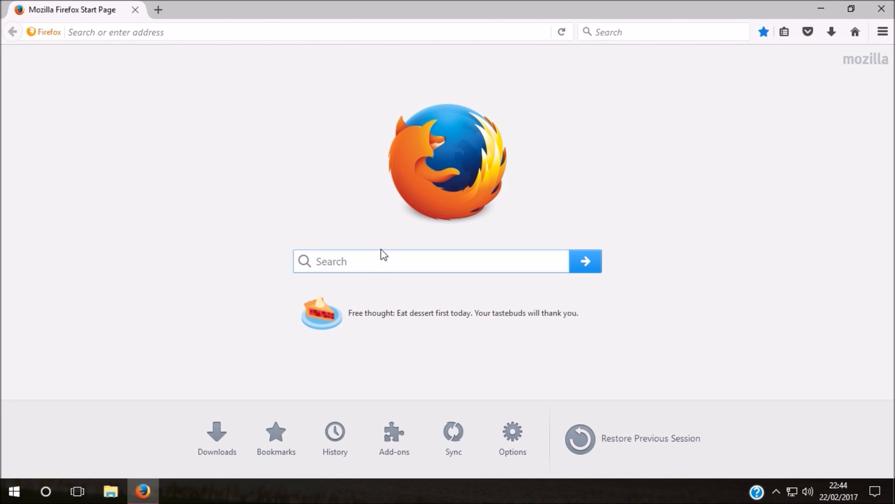
click(373, 264)
text(assett)
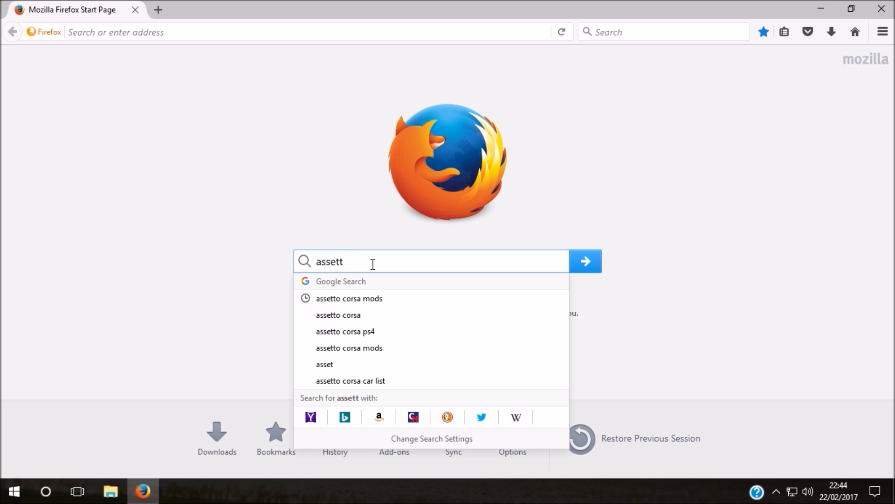
text(o cors)
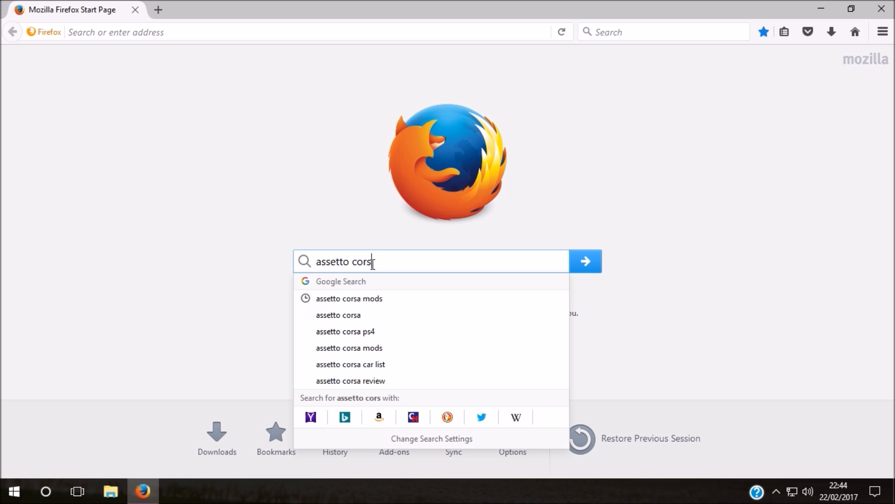
text(a show)
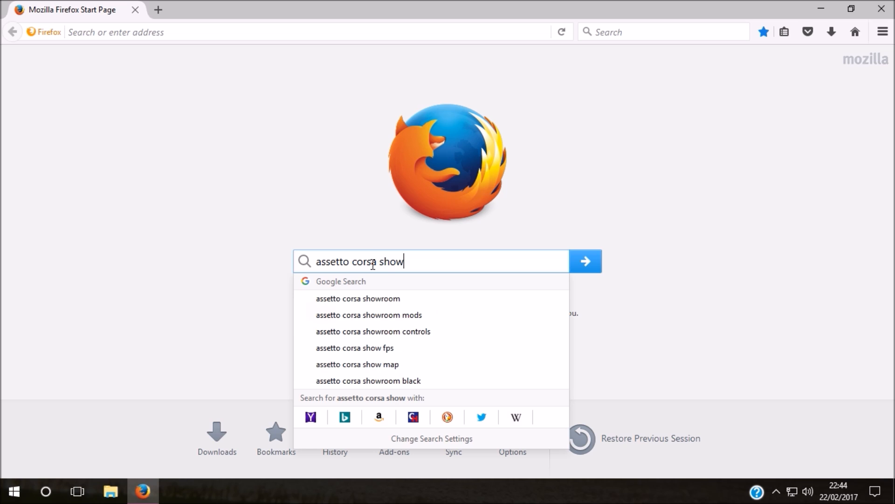
text(room )
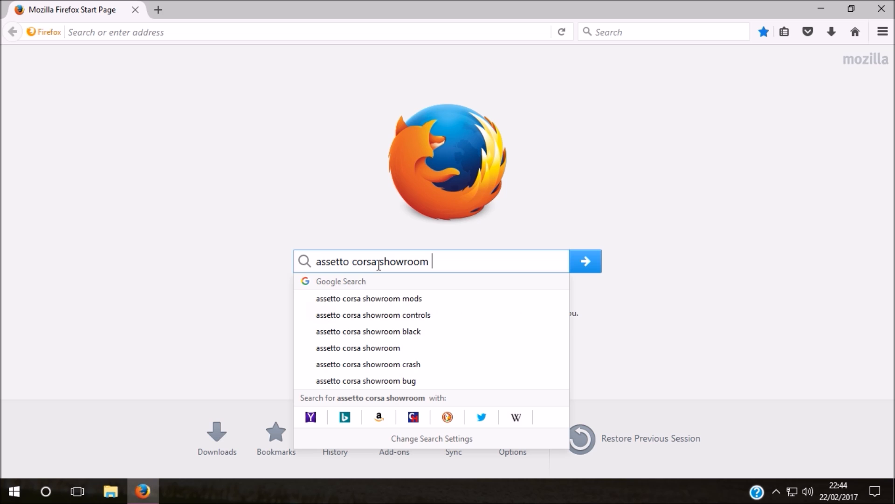
text(lau)
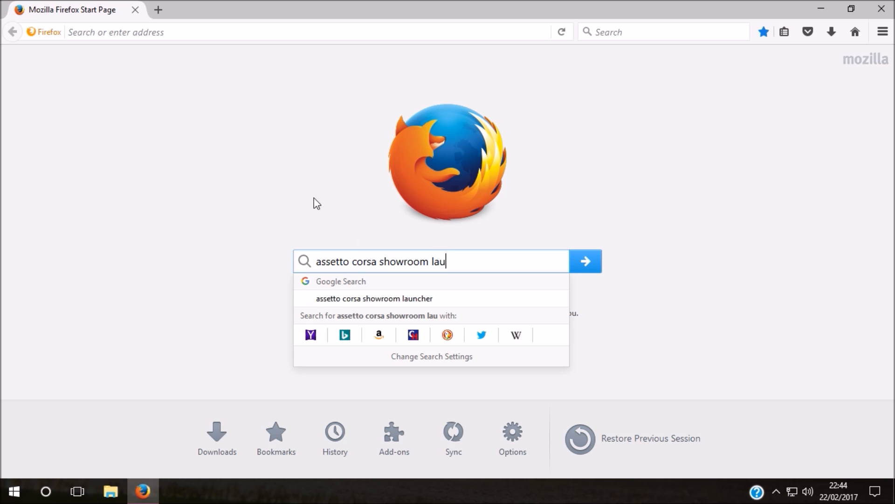
click(379, 298)
Open RaceDepartment's Assetto Corsa Showroom Launcher page, review its description and download option, and close the browser.
click(148, 169)
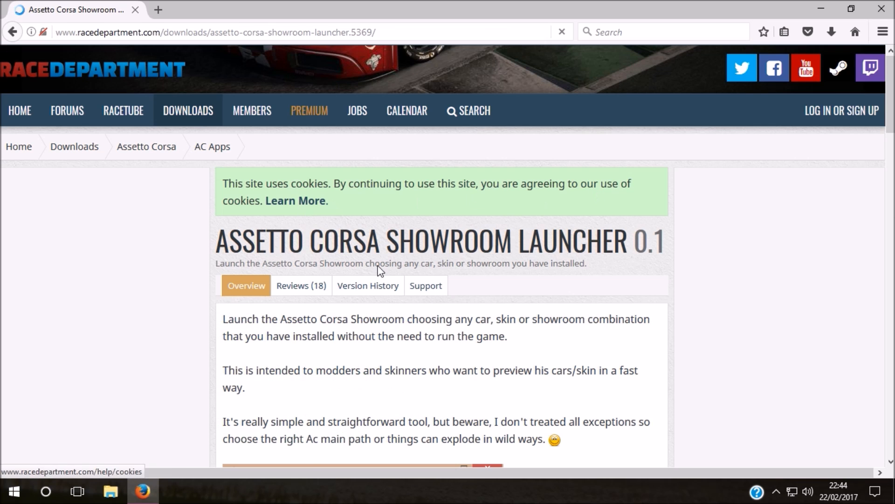
scroll(503, 239, down, 5)
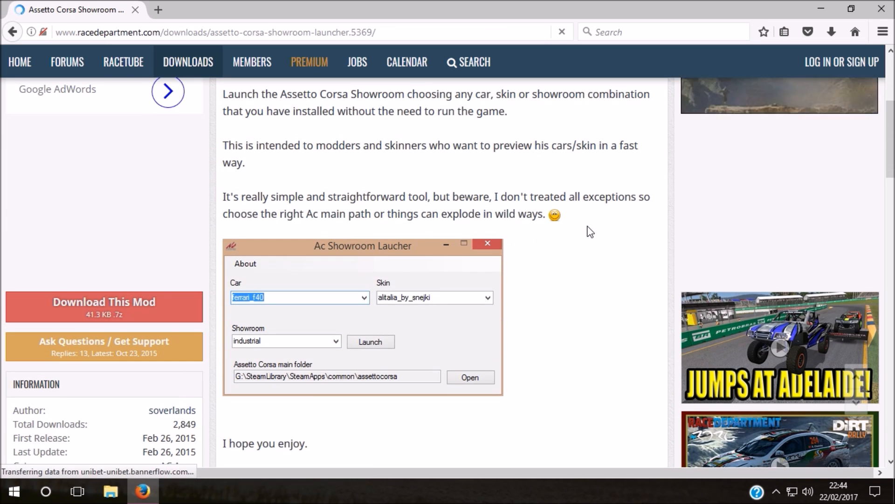
scroll(588, 226, up, 3)
scroll(587, 226, down, 4)
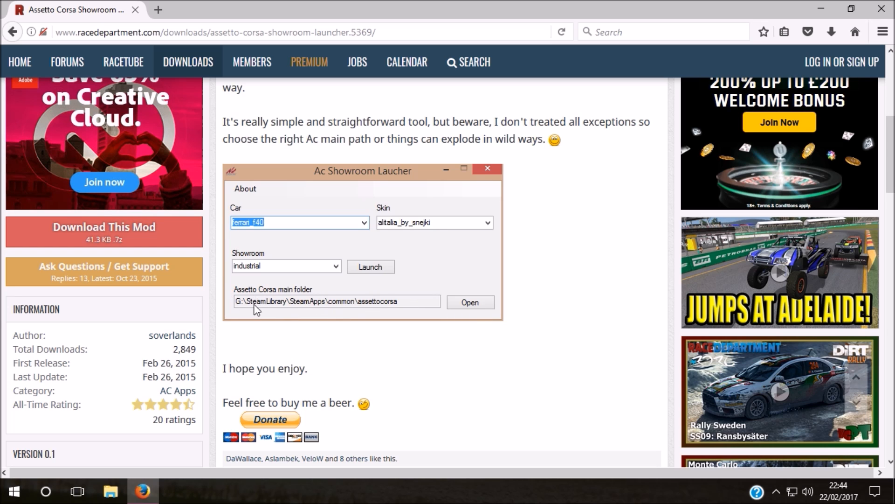
click(881, 8)
Start Ac Showroom Launcher and select the abarth500 car with the newly added author-named skin.
double_click(369, 239)
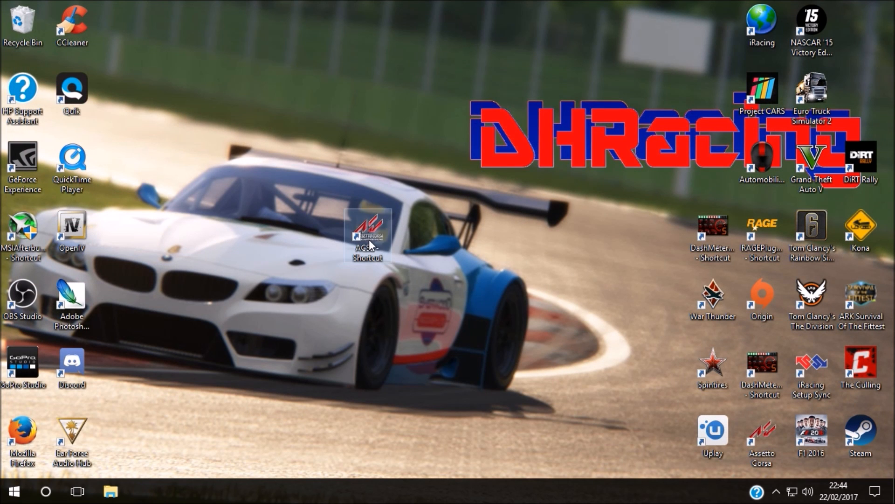
drag(161, 29, 409, 177)
click(385, 228)
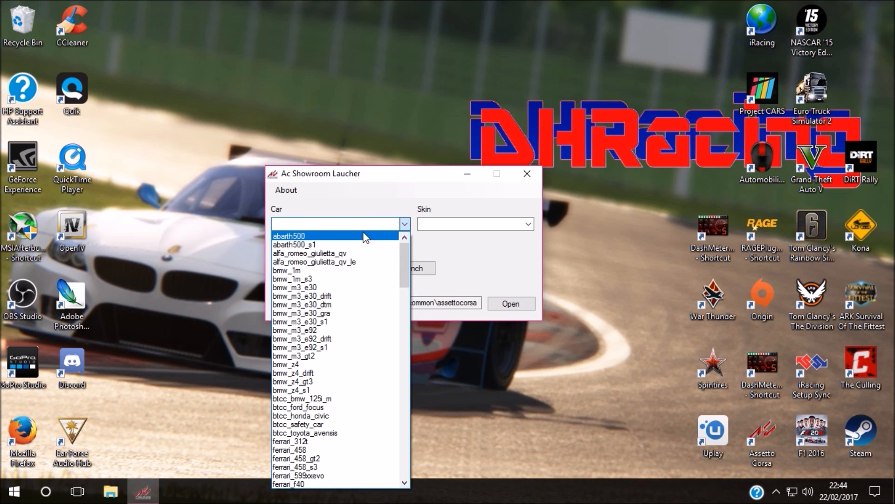
click(372, 234)
click(525, 228)
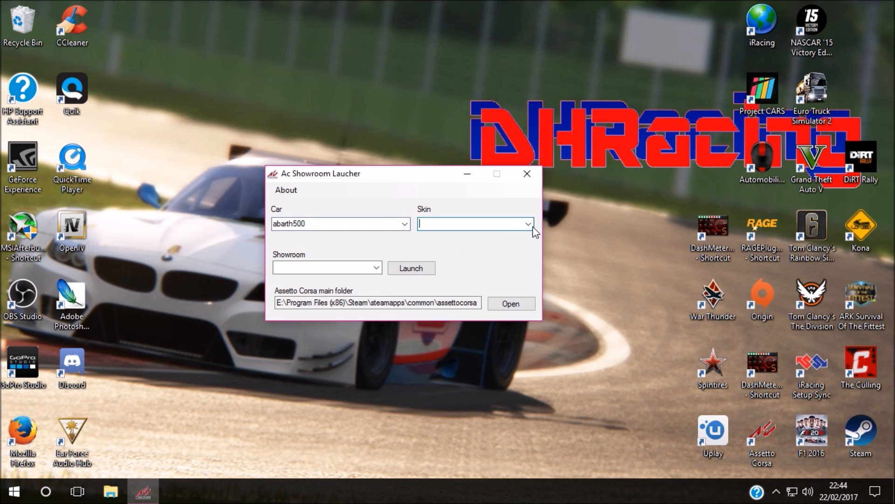
click(532, 225)
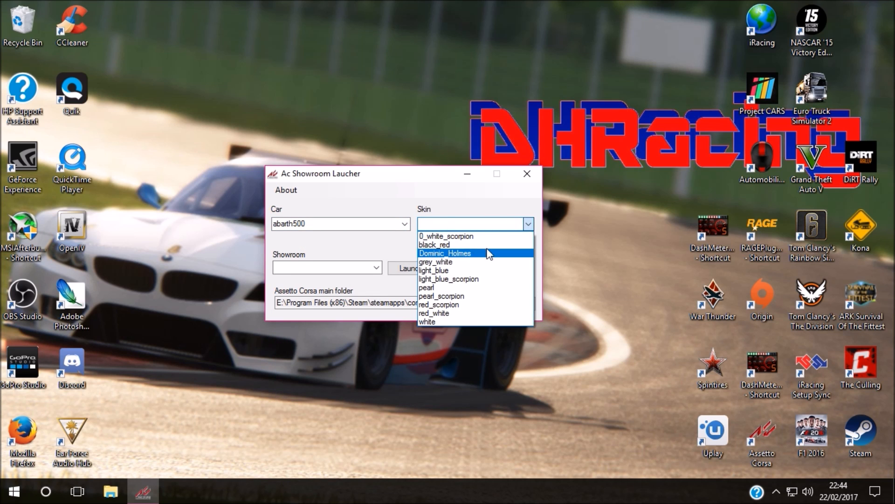
click(464, 254)
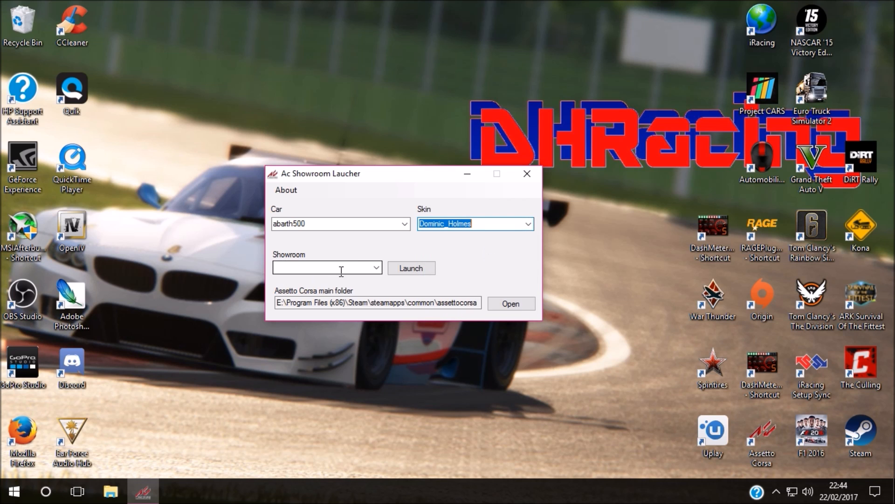
Choose the showroom named "showroom" and launch the car preview.
click(364, 267)
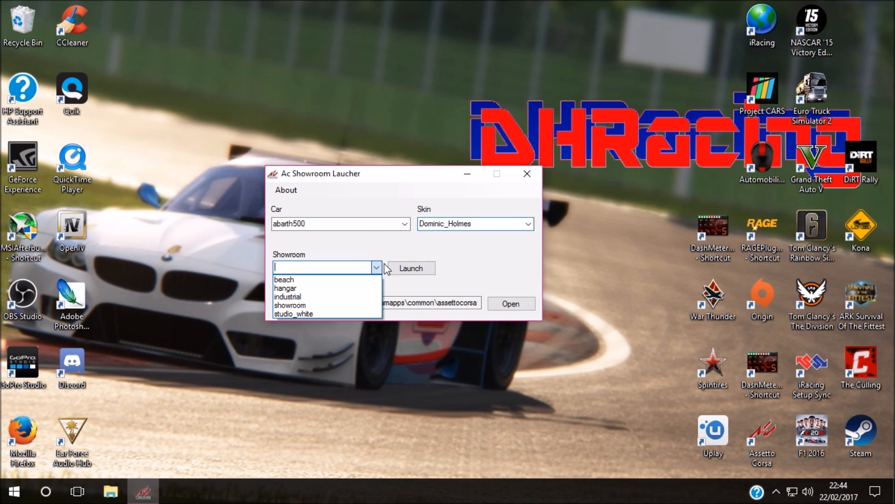
click(309, 305)
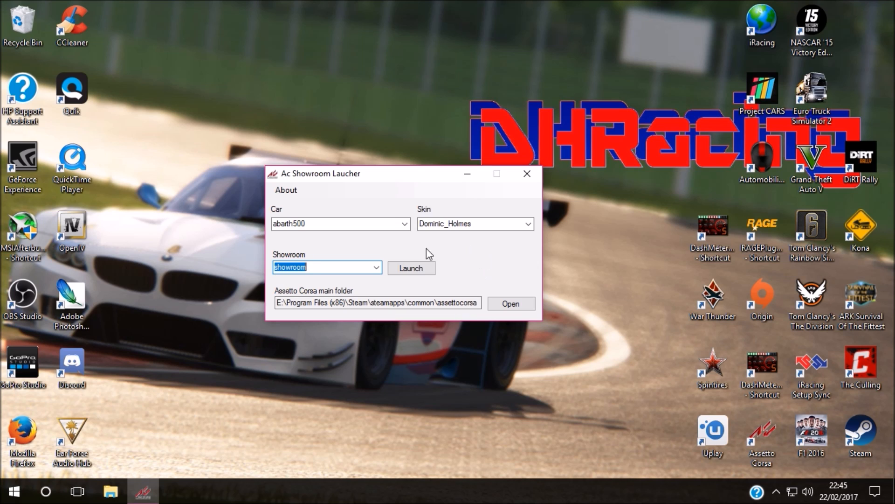
click(413, 274)
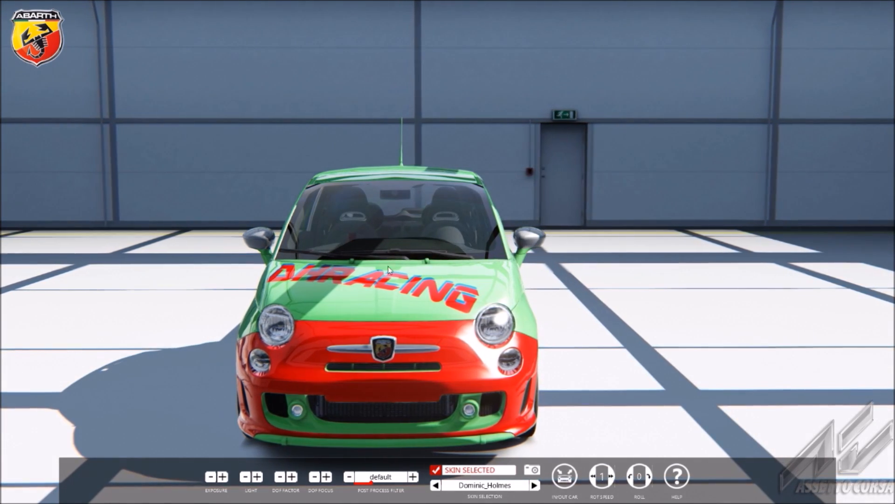
Stop the car's automatic rotation and examine the green and red skin and DHRacing logos from the front and both sides.
drag(633, 268, 467, 319)
mouse_move(566, 502)
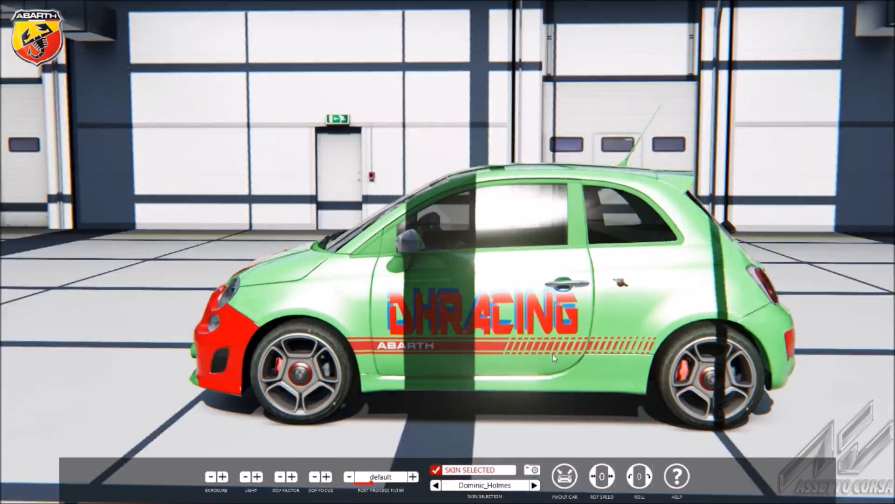
drag(553, 356, 690, 331)
drag(327, 317, 606, 310)
drag(349, 324, 412, 351)
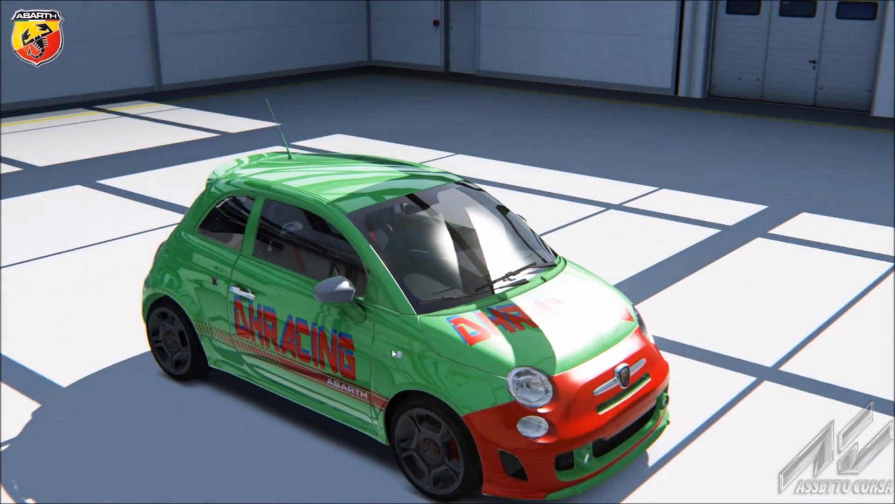
drag(329, 356, 552, 306)
drag(277, 327, 488, 334)
drag(336, 319, 403, 321)
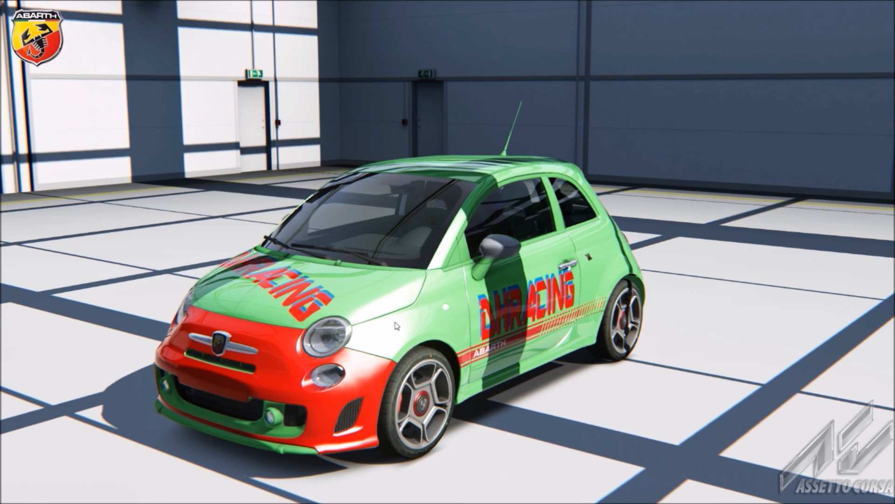
drag(250, 301, 431, 329)
drag(264, 254, 460, 264)
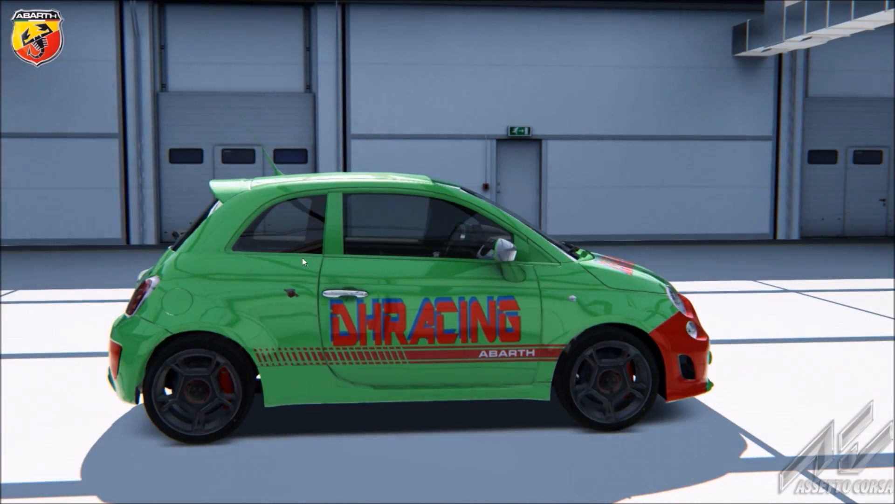